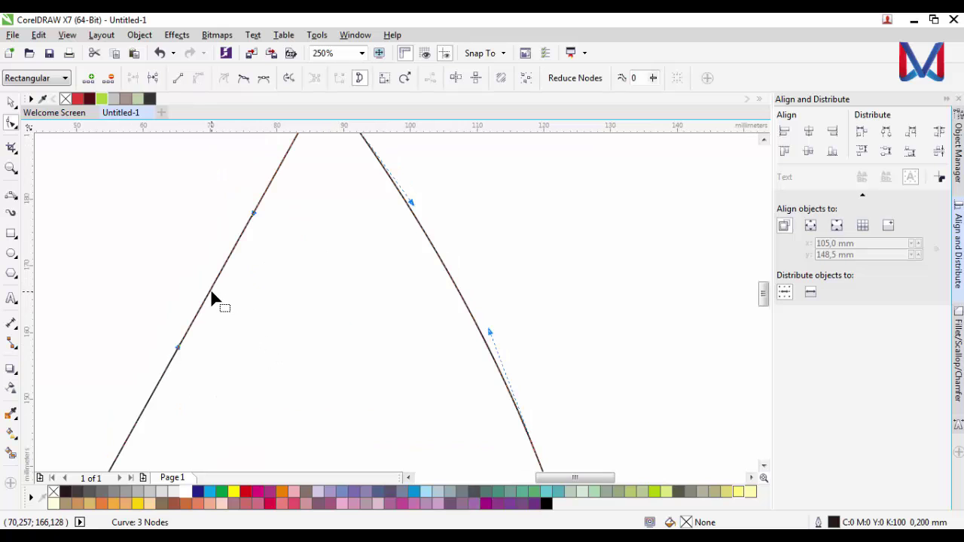
Bend the triangle's left side slightly inward, convert its base to a curve and bow the base slightly downward.
{"action": "left_click_drag", "start_coordinate": [211, 294], "coordinate": [230, 297]}
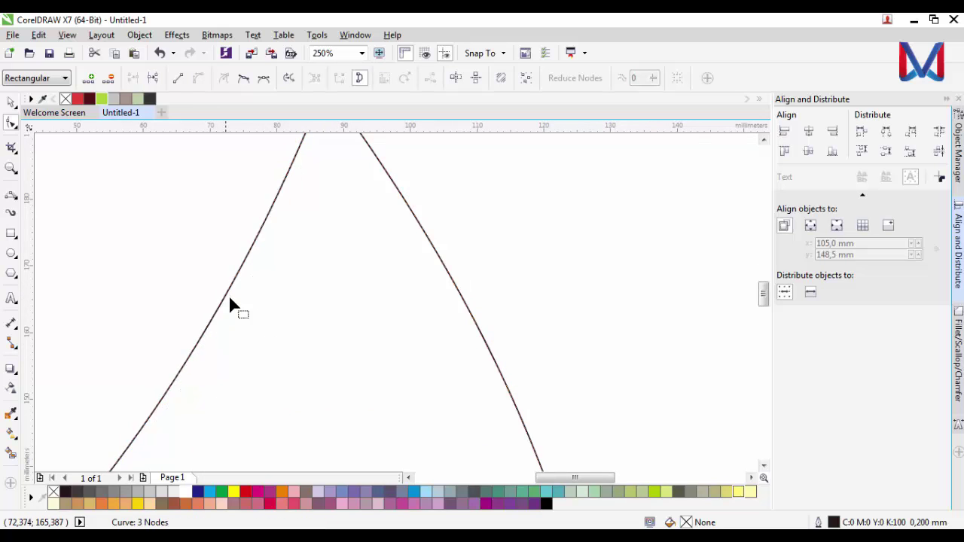
{"action": "scroll", "coordinate": [295, 384], "scroll_direction": "down", "scroll_amount": 5}
{"action": "scroll", "coordinate": [263, 350], "scroll_direction": "up", "scroll_amount": 4}
{"action": "left_click", "coordinate": [263, 347]}
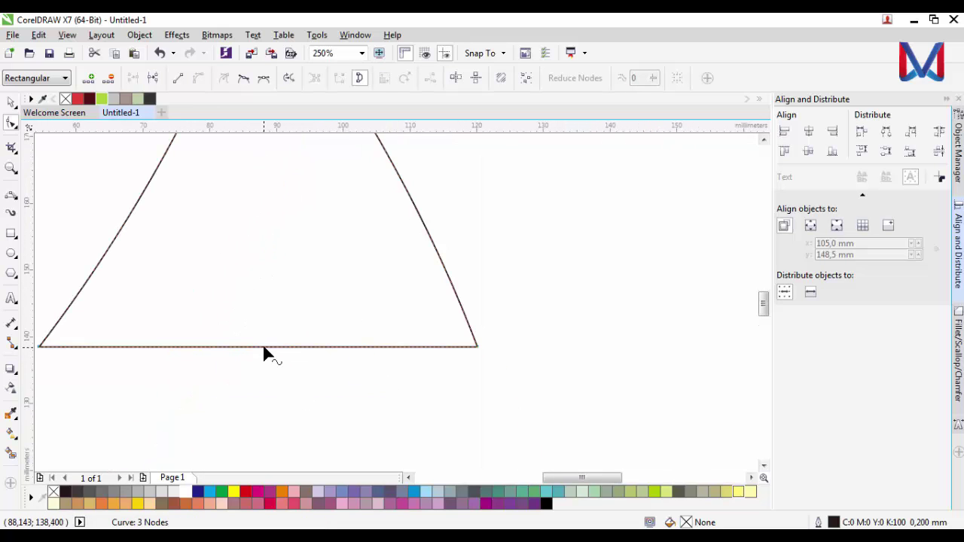
{"action": "left_click", "coordinate": [197, 77]}
{"action": "scroll", "coordinate": [252, 339], "scroll_direction": "down", "scroll_amount": 3}
{"action": "scroll", "coordinate": [271, 362], "scroll_direction": "up", "scroll_amount": 3}
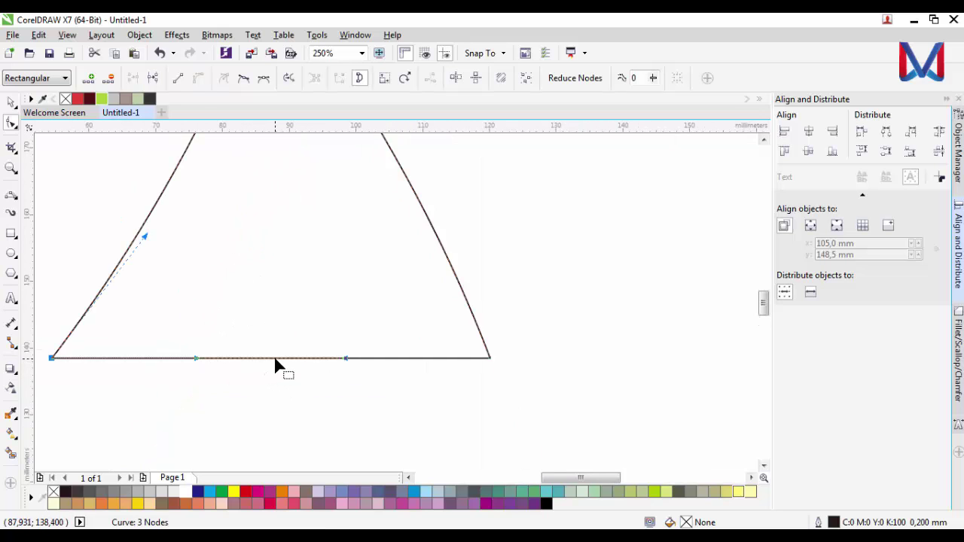
{"action": "left_click_drag", "start_coordinate": [273, 362], "coordinate": [284, 390]}
{"action": "scroll", "coordinate": [286, 385], "scroll_direction": "down", "scroll_amount": 3}
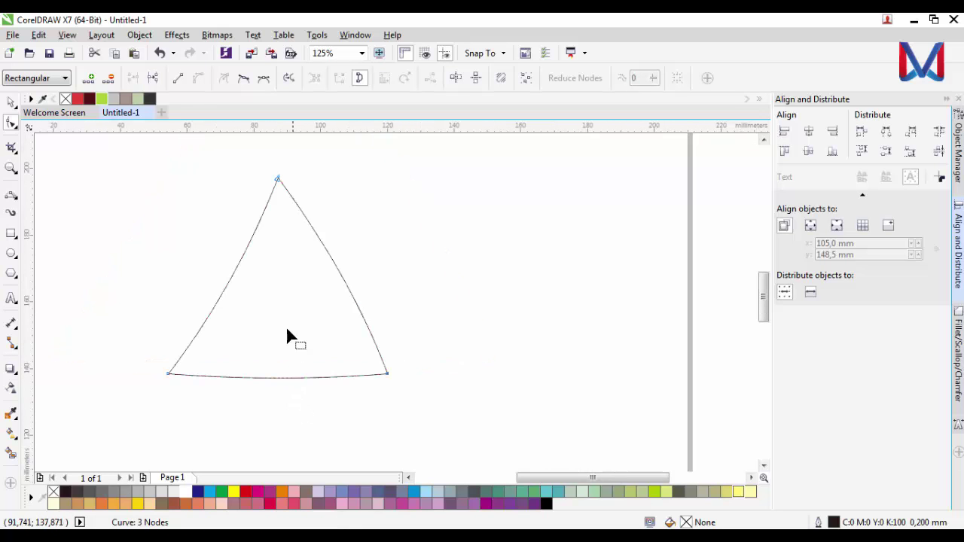
Fine-tune the curvature of the triangle's left side.
{"action": "left_click", "coordinate": [169, 374]}
{"action": "scroll", "coordinate": [232, 297], "scroll_direction": "up", "scroll_amount": 5}
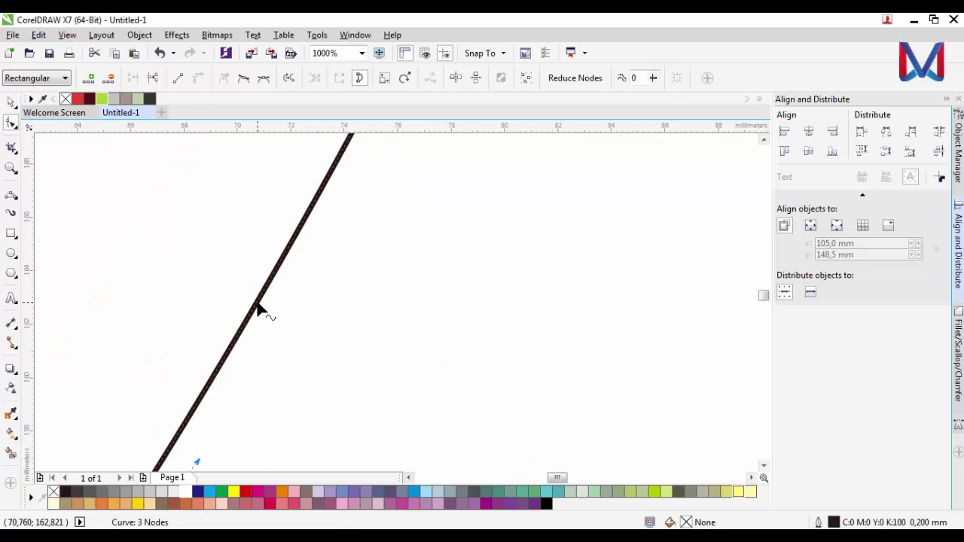
{"action": "left_click_drag", "start_coordinate": [259, 304], "coordinate": [251, 329]}
{"action": "scroll", "coordinate": [247, 317], "scroll_direction": "down", "scroll_amount": 5}
{"action": "scroll", "coordinate": [250, 312], "scroll_direction": "up", "scroll_amount": 2}
{"action": "scroll", "coordinate": [261, 314], "scroll_direction": "up", "scroll_amount": 4}
{"action": "scroll", "coordinate": [251, 328], "scroll_direction": "down", "scroll_amount": 4}
{"action": "scroll", "coordinate": [298, 305], "scroll_direction": "down", "scroll_amount": 1}
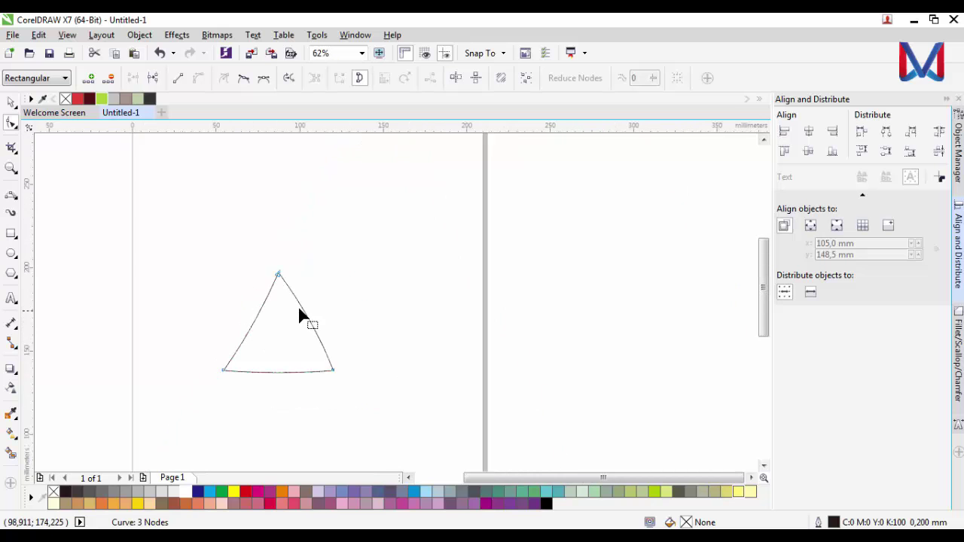
Draw 3-point curves from the apex out to the right, about 44 mm wide and 49 mm high, and back to the triangle's lower-right corner.
{"action": "scroll", "coordinate": [296, 299], "scroll_direction": "up", "scroll_amount": 1}
{"action": "left_click", "coordinate": [11, 194]}
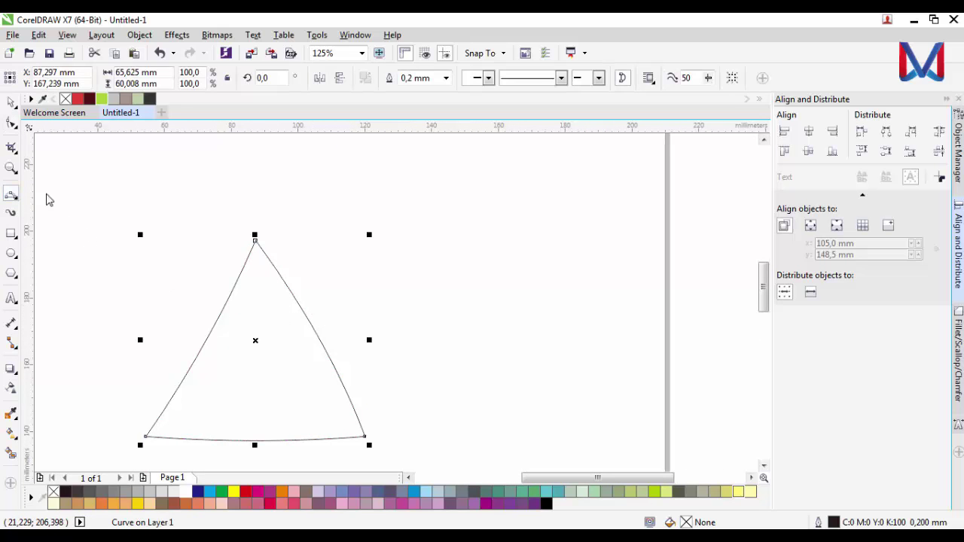
{"action": "left_click", "coordinate": [255, 241]}
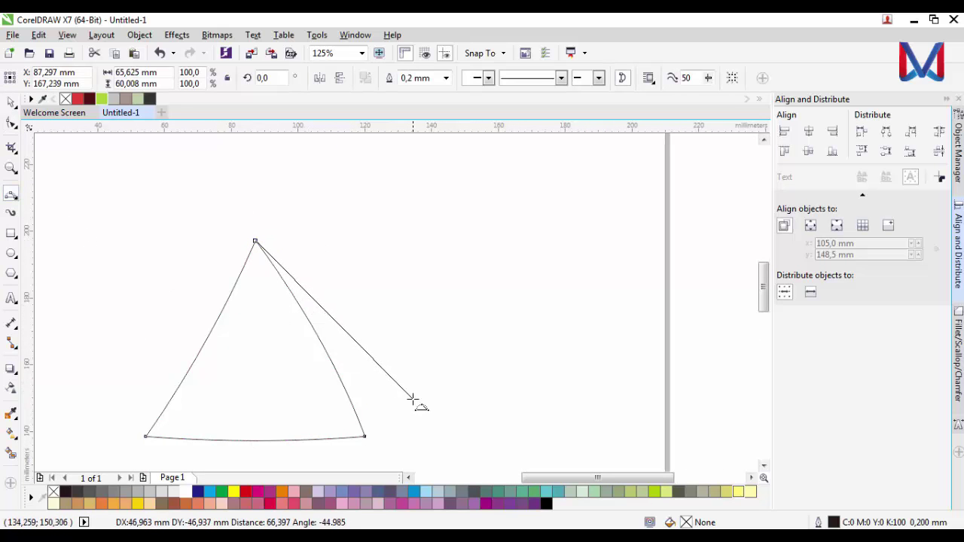
{"action": "left_click_drag", "start_coordinate": [402, 404], "coordinate": [340, 324]}
{"action": "scroll", "coordinate": [394, 441], "scroll_direction": "up", "scroll_amount": 2}
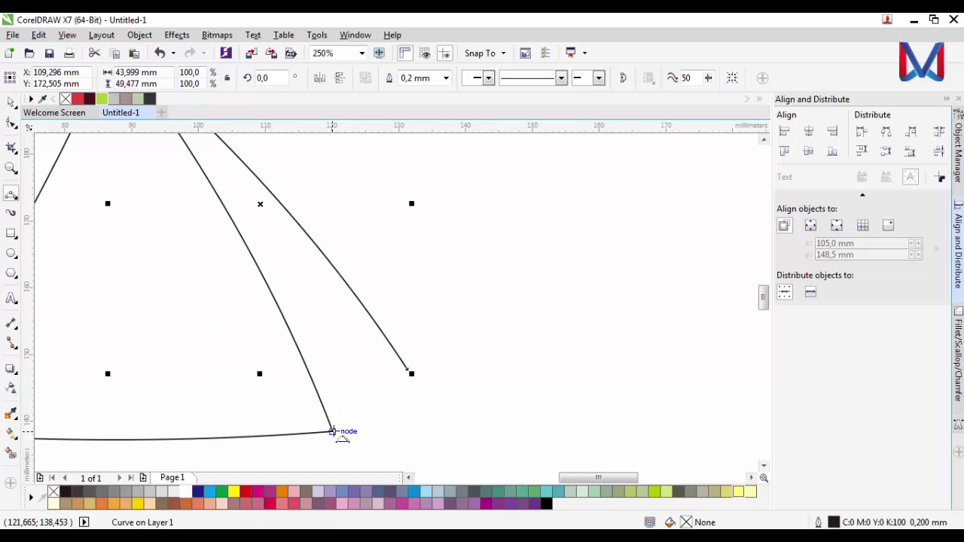
{"action": "left_click_drag", "start_coordinate": [332, 431], "coordinate": [361, 422]}
{"action": "scroll", "coordinate": [362, 422], "scroll_direction": "down", "scroll_amount": 4}
{"action": "scroll", "coordinate": [357, 427], "scroll_direction": "up", "scroll_amount": 4}
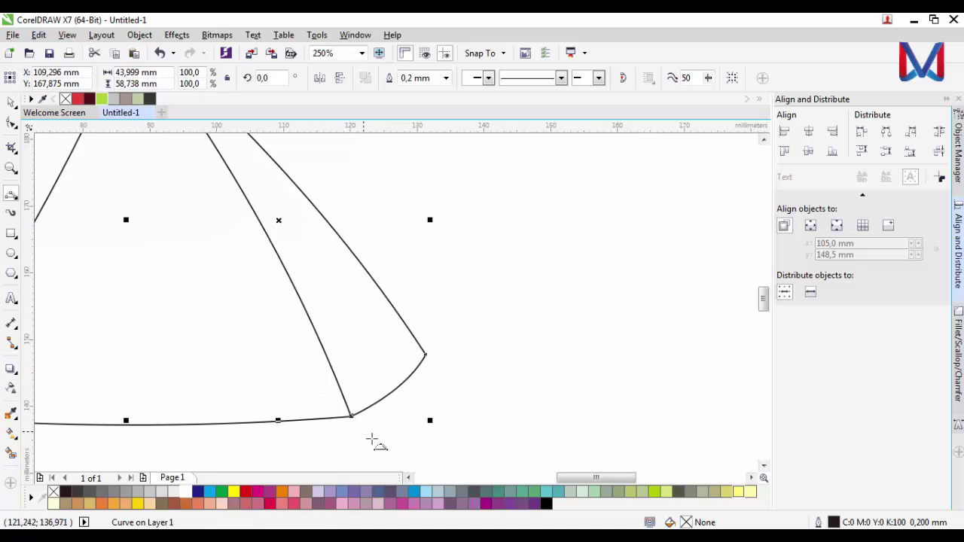
Close the side panel with a 3-point curve from the lower-right corner to the apex, following the triangle's right side.
{"action": "scroll", "coordinate": [392, 455], "scroll_direction": "down", "scroll_amount": 2}
{"action": "left_click", "coordinate": [362, 434]}
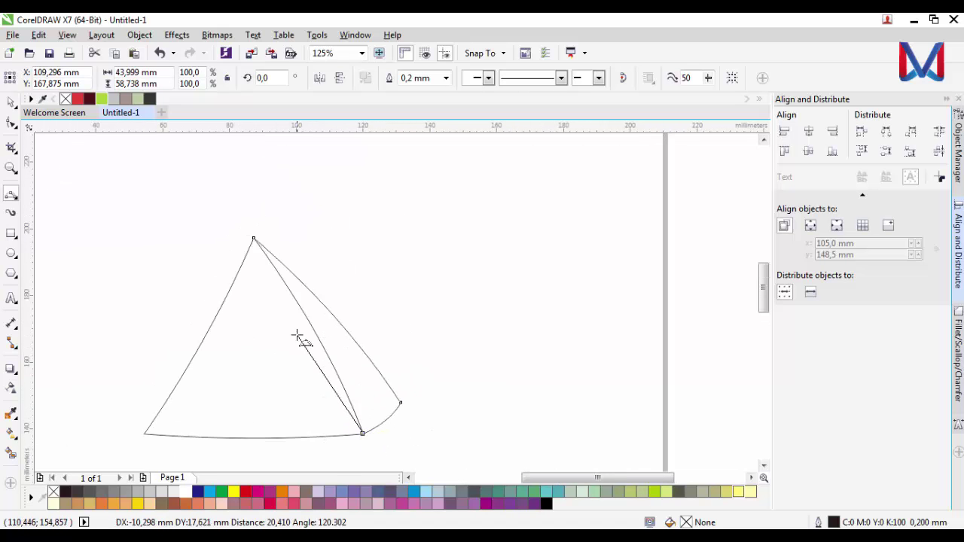
{"action": "left_click_drag", "start_coordinate": [274, 269], "coordinate": [327, 344]}
{"action": "scroll", "coordinate": [303, 301], "scroll_direction": "up", "scroll_amount": 2}
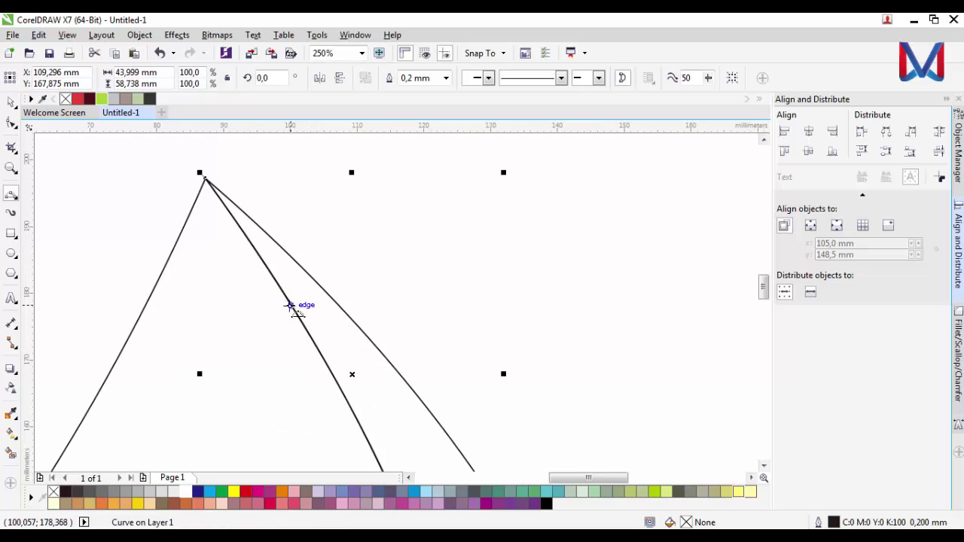
{"action": "scroll", "coordinate": [317, 339], "scroll_direction": "down", "scroll_amount": 2}
{"action": "scroll", "coordinate": [359, 445], "scroll_direction": "up", "scroll_amount": 4}
{"action": "scroll", "coordinate": [400, 420], "scroll_direction": "down", "scroll_amount": 2}
{"action": "scroll", "coordinate": [421, 424], "scroll_direction": "down", "scroll_amount": 1}
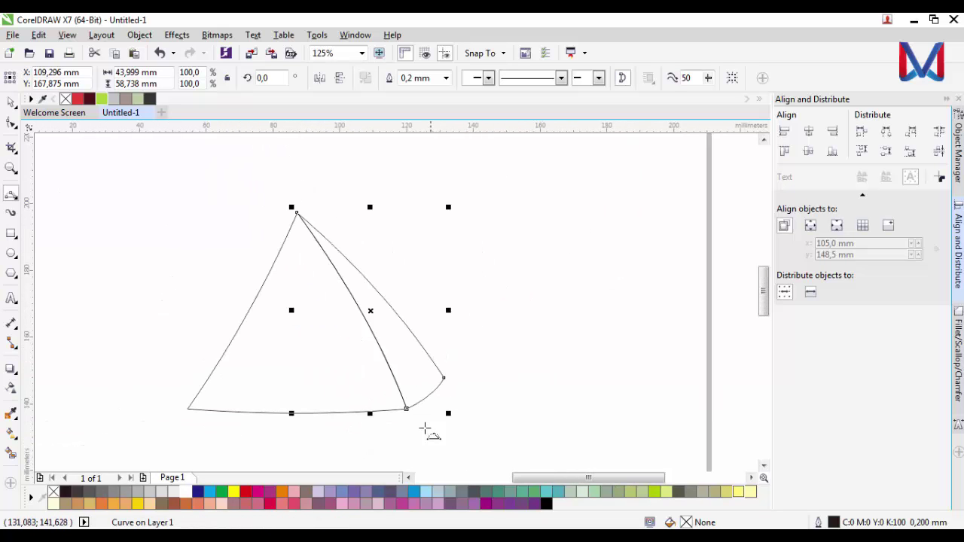
{"action": "scroll", "coordinate": [343, 407], "scroll_direction": "up", "scroll_amount": 1}
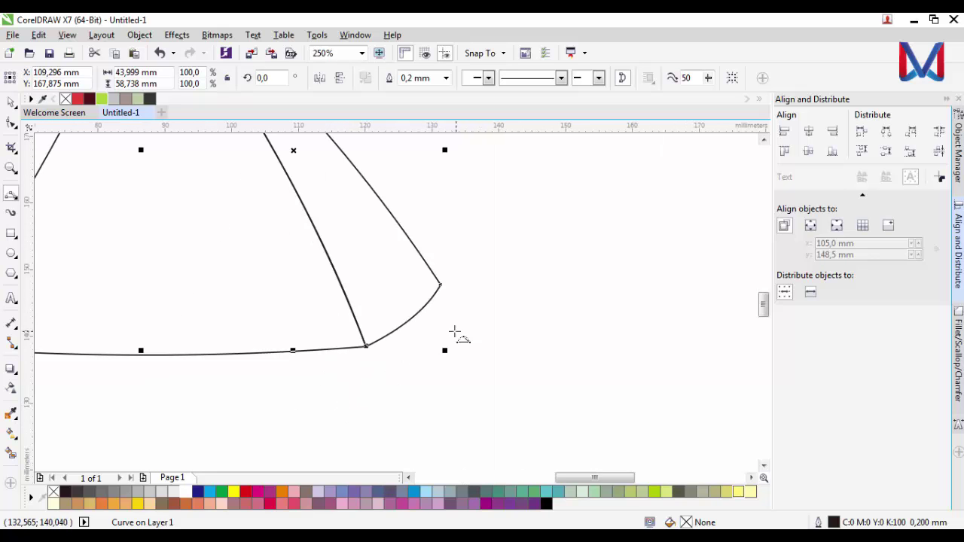
{"action": "left_click", "coordinate": [441, 285]}
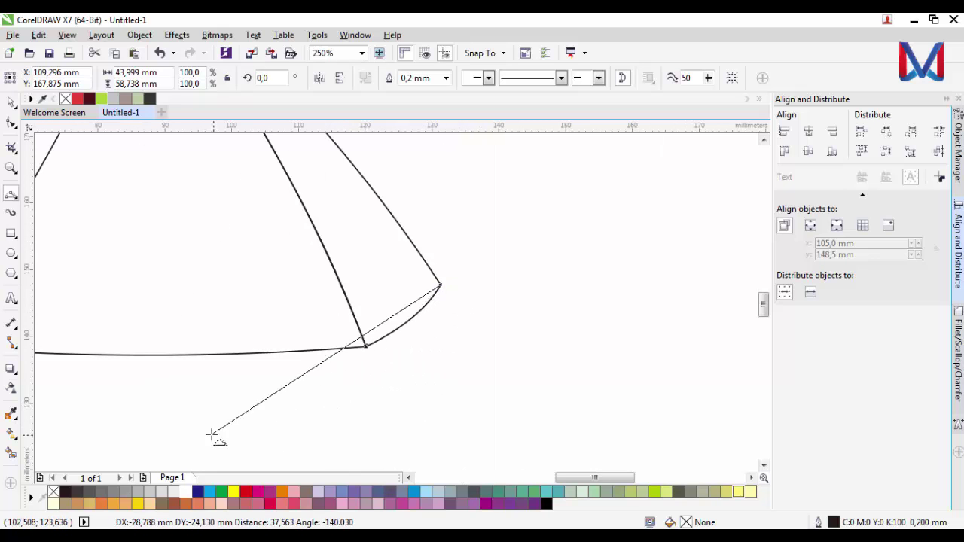
{"action": "left_click_drag", "start_coordinate": [367, 390], "coordinate": [160, 354]}
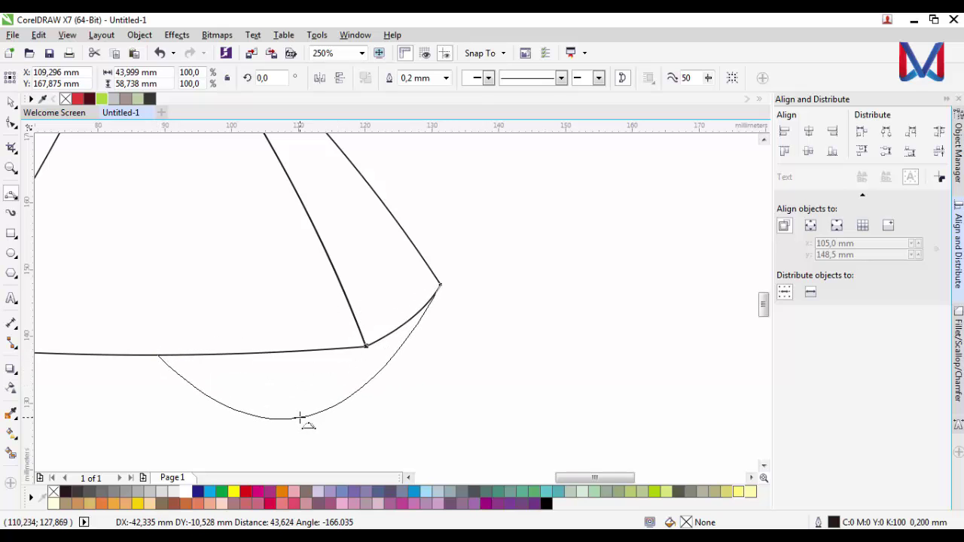
{"action": "left_click", "coordinate": [300, 418]}
{"action": "key", "text": "ctrl+z"}
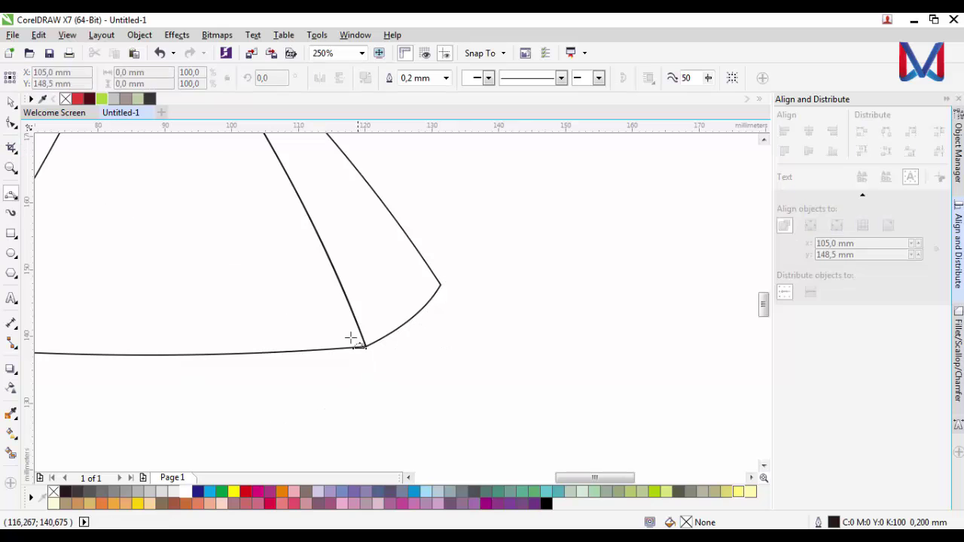
Bow the triangle's base further downward with the Shape tool so it flows into the side panel's lower edge.
{"action": "left_click", "coordinate": [11, 123]}
{"action": "scroll", "coordinate": [571, 411], "scroll_direction": "down", "scroll_amount": 1}
{"action": "scroll", "coordinate": [461, 369], "scroll_direction": "up", "scroll_amount": 1}
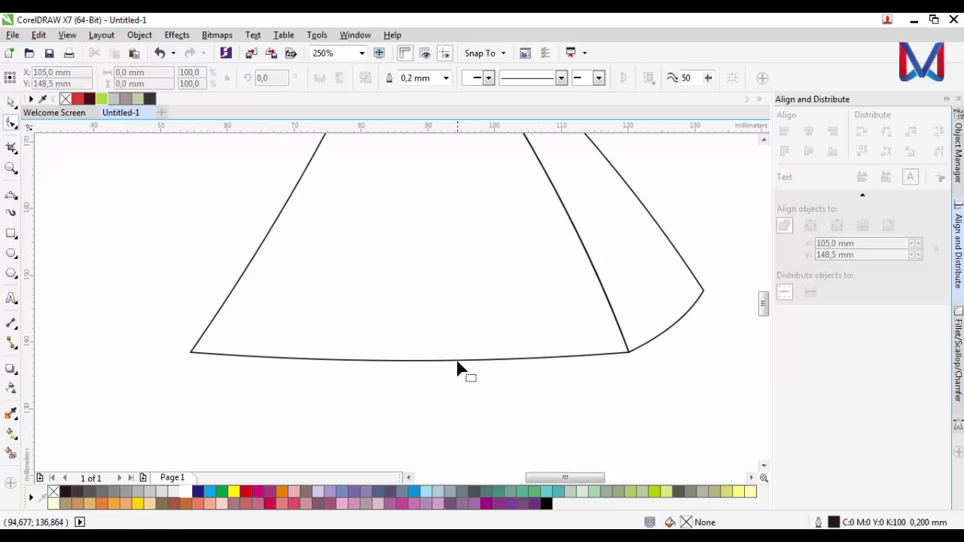
{"action": "left_click", "coordinate": [454, 362]}
{"action": "left_click_drag", "start_coordinate": [451, 361], "coordinate": [474, 377]}
{"action": "scroll", "coordinate": [473, 377], "scroll_direction": "down", "scroll_amount": 3}
{"action": "scroll", "coordinate": [525, 387], "scroll_direction": "up", "scroll_amount": 3}
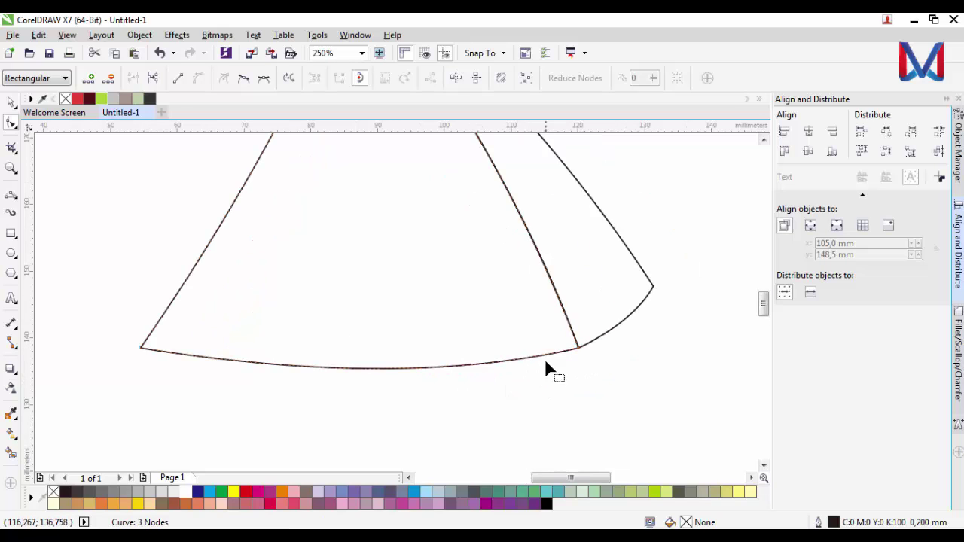
{"action": "scroll", "coordinate": [558, 359], "scroll_direction": "up", "scroll_amount": 3}
{"action": "scroll", "coordinate": [553, 370], "scroll_direction": "down", "scroll_amount": 5}
{"action": "scroll", "coordinate": [411, 385], "scroll_direction": "up", "scroll_amount": 3}
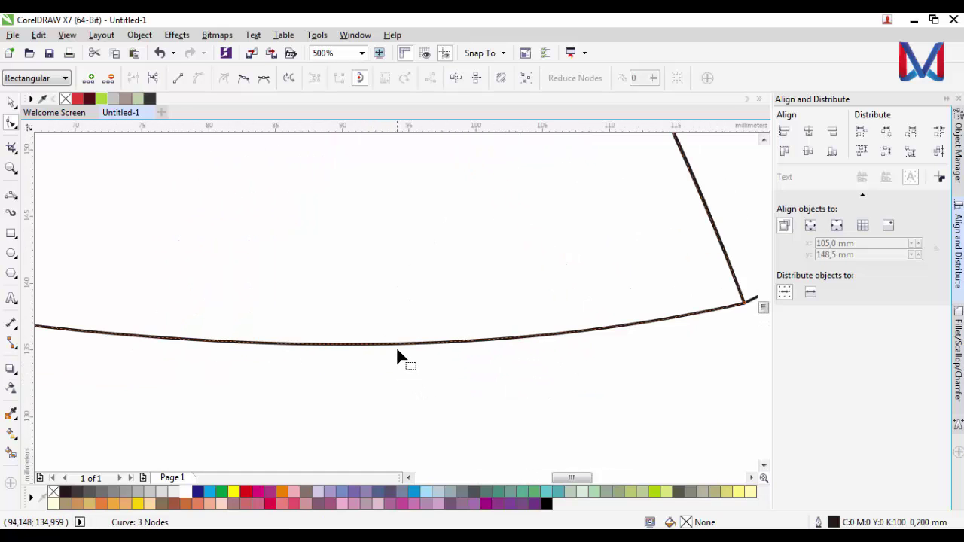
{"action": "left_click_drag", "start_coordinate": [400, 351], "coordinate": [401, 364]}
{"action": "scroll", "coordinate": [402, 366], "scroll_direction": "down", "scroll_amount": 3}
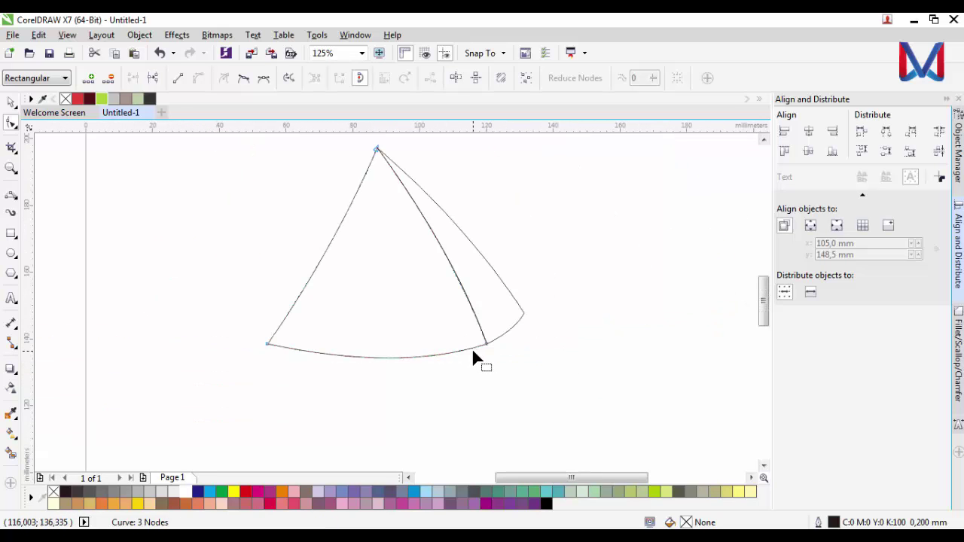
{"action": "scroll", "coordinate": [484, 357], "scroll_direction": "up", "scroll_amount": 2}
{"action": "left_click", "coordinate": [11, 196]}
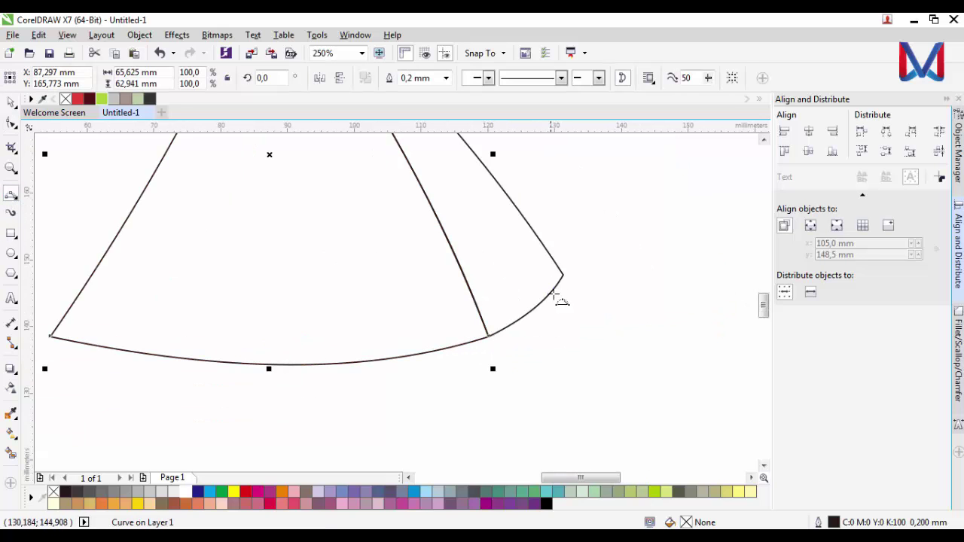
{"action": "left_click", "coordinate": [563, 277]}
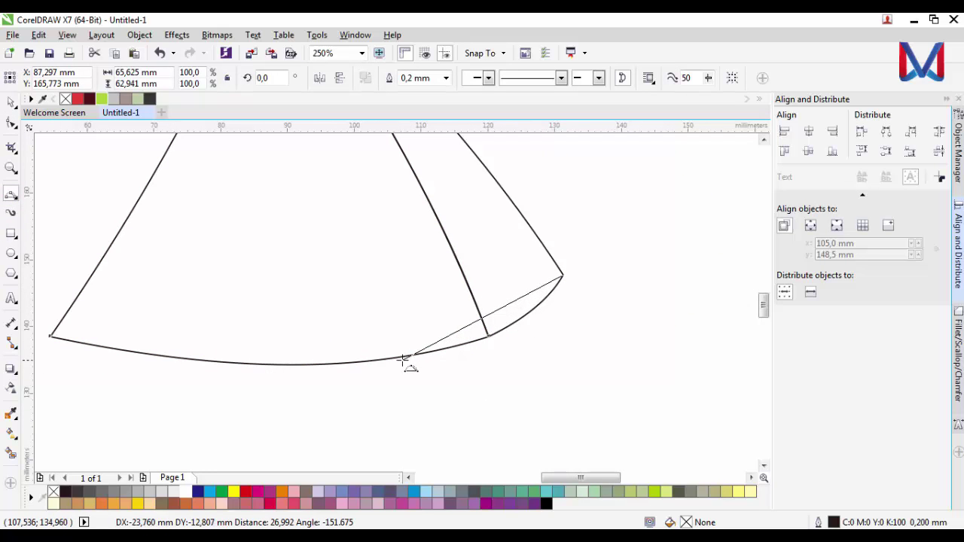
{"action": "left_click_drag", "start_coordinate": [427, 362], "coordinate": [510, 343]}
{"action": "scroll", "coordinate": [492, 379], "scroll_direction": "down", "scroll_amount": 2}
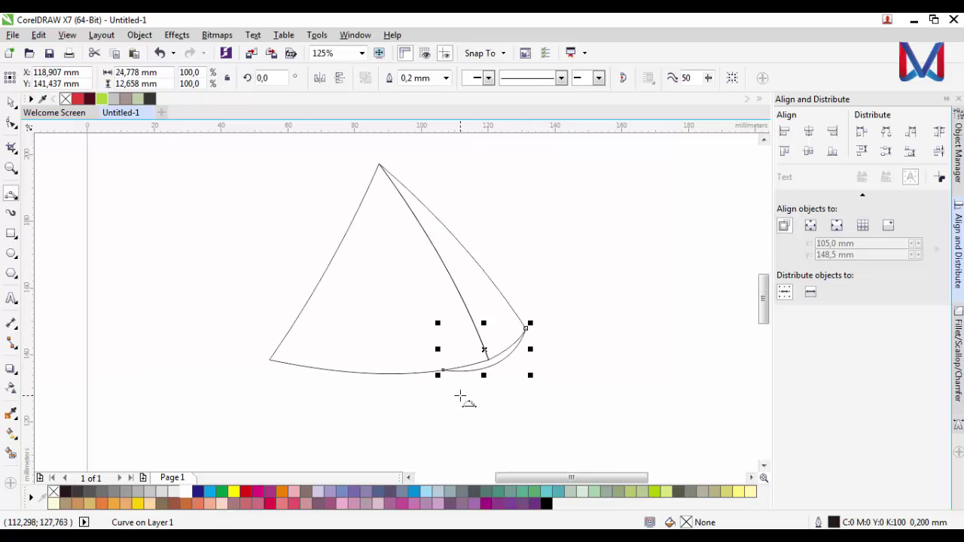
{"action": "scroll", "coordinate": [455, 379], "scroll_direction": "up", "scroll_amount": 2}
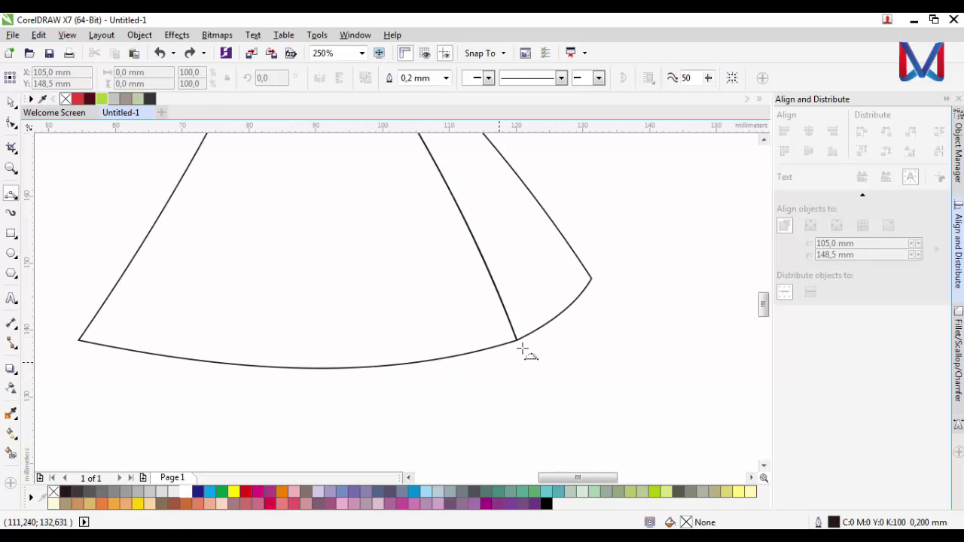
Draw a 3-point curve below the figure from the side panel's lower edge to the middle of the base, about 44 mm wide and 11 mm high.
{"action": "left_click", "coordinate": [569, 304]}
{"action": "left_click_drag", "start_coordinate": [280, 368], "coordinate": [494, 370]}
{"action": "scroll", "coordinate": [434, 404], "scroll_direction": "down", "scroll_amount": 4}
{"action": "scroll", "coordinate": [404, 387], "scroll_direction": "up", "scroll_amount": 4}
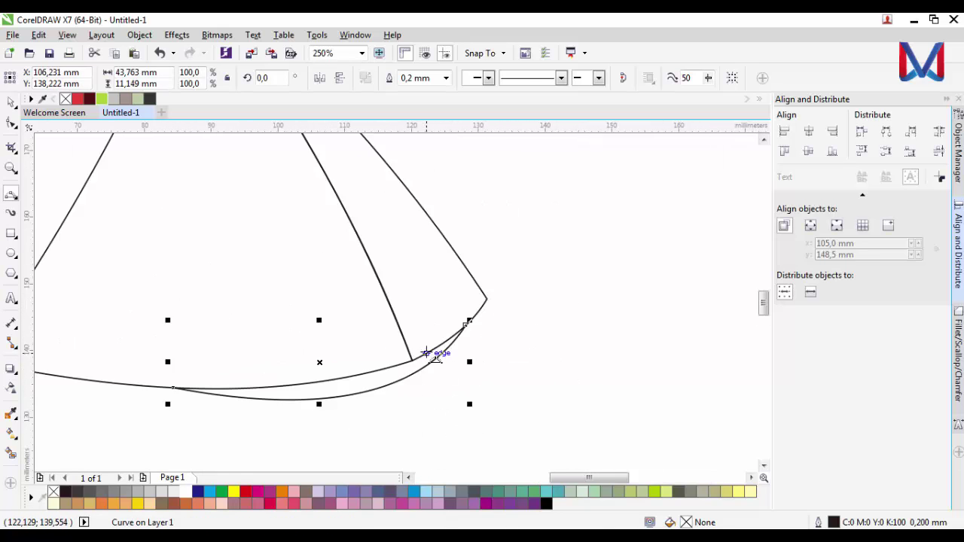
Snap the lower curve's end node to the side panel's outer corner, reshape the curve with its handles, and deselect it.
{"action": "left_click", "coordinate": [11, 125]}
{"action": "left_click_drag", "start_coordinate": [468, 324], "coordinate": [489, 300]}
{"action": "left_click_drag", "start_coordinate": [442, 363], "coordinate": [385, 406]}
{"action": "scroll", "coordinate": [418, 422], "scroll_direction": "down", "scroll_amount": 2}
{"action": "scroll", "coordinate": [399, 429], "scroll_direction": "up", "scroll_amount": 2}
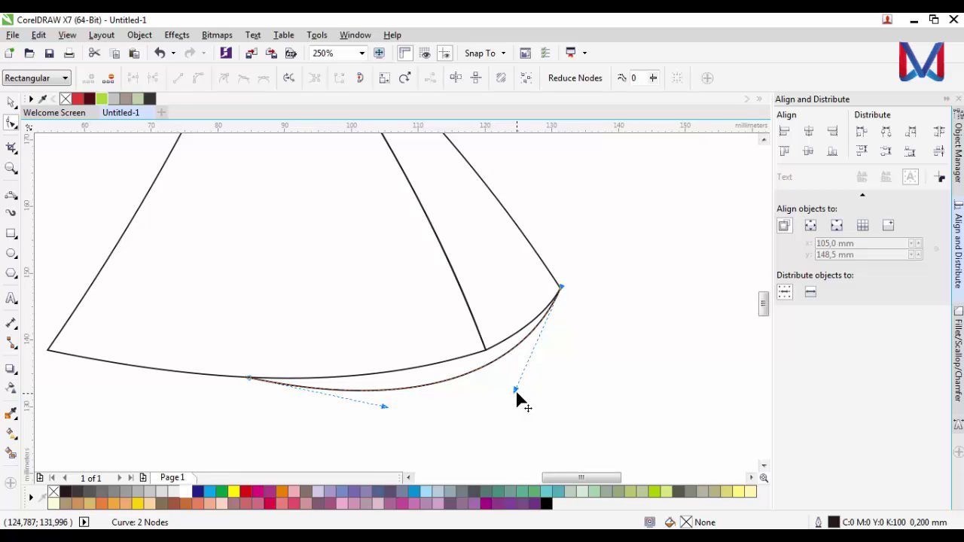
{"action": "left_click_drag", "start_coordinate": [515, 389], "coordinate": [531, 392]}
{"action": "scroll", "coordinate": [447, 449], "scroll_direction": "down", "scroll_amount": 2}
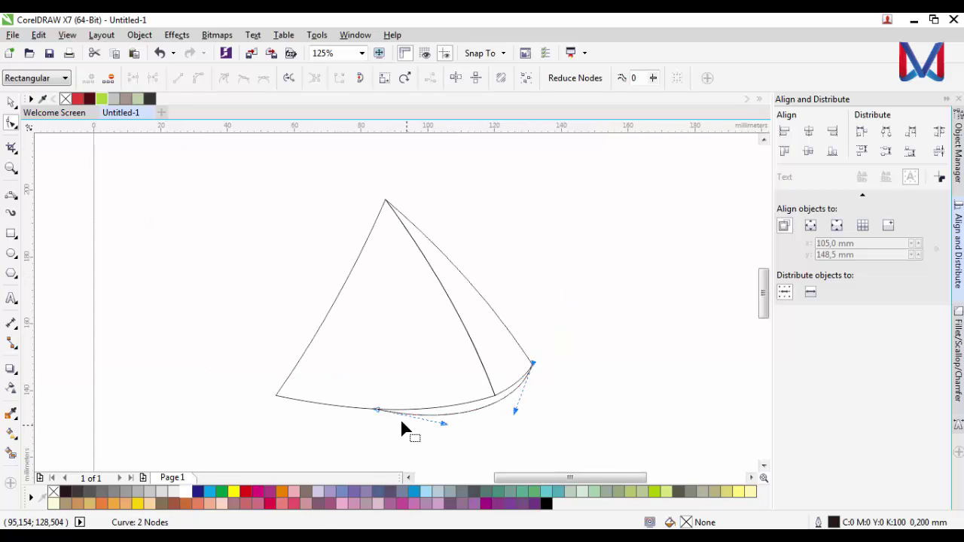
{"action": "left_click", "coordinate": [11, 101]}
{"action": "left_click", "coordinate": [384, 302]}
Draw a downward-bowed 3-point curve about 52 mm wide across the triangle's lower part and continue it to the side panel's outer edge.
{"action": "scroll", "coordinate": [377, 382], "scroll_direction": "up", "scroll_amount": 2}
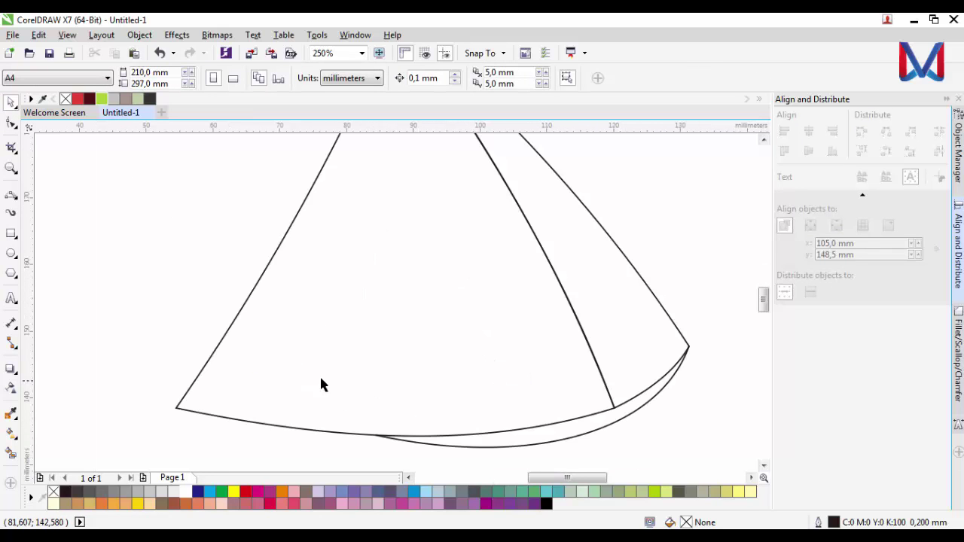
{"action": "left_click", "coordinate": [13, 196]}
{"action": "left_click_drag", "start_coordinate": [230, 326], "coordinate": [577, 322]}
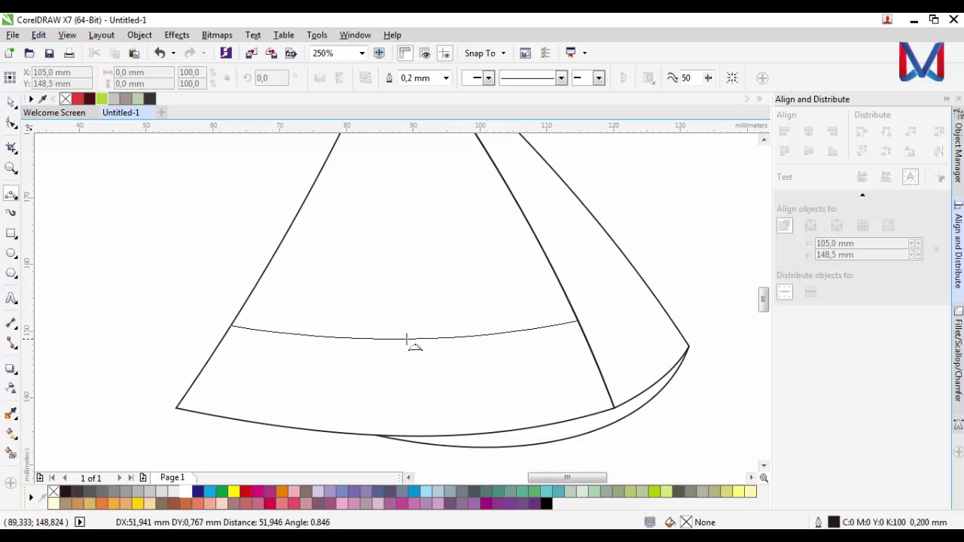
{"action": "left_click", "coordinate": [398, 343]}
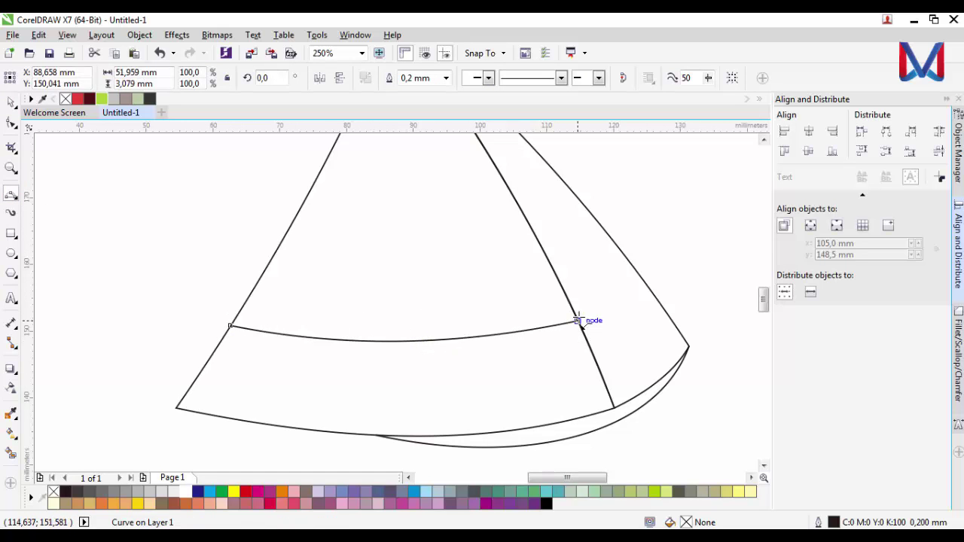
{"action": "left_click_drag", "start_coordinate": [577, 322], "coordinate": [624, 283]}
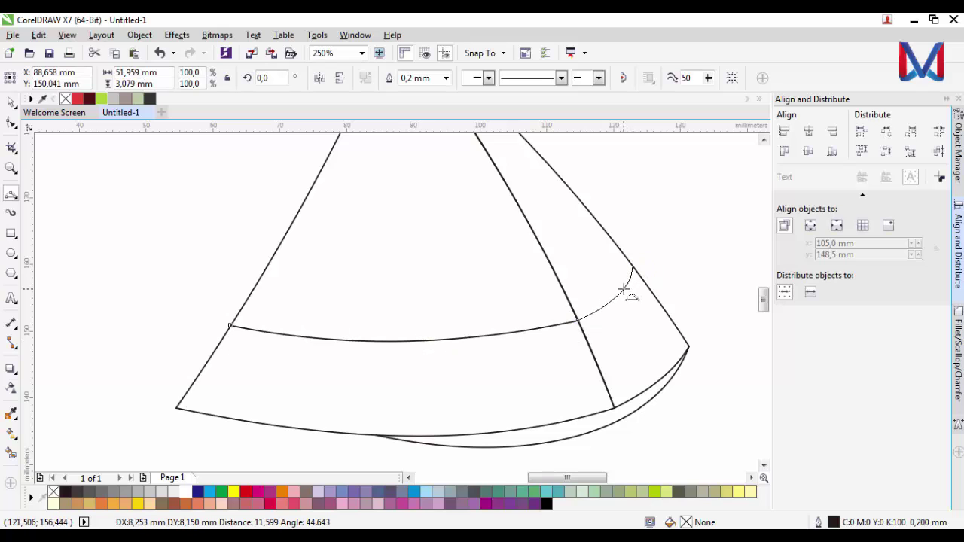
{"action": "left_click", "coordinate": [628, 301]}
Bow the cross curve slightly further downward and move its middle node up along the edge between the triangle and side panel.
{"action": "left_click", "coordinate": [11, 122]}
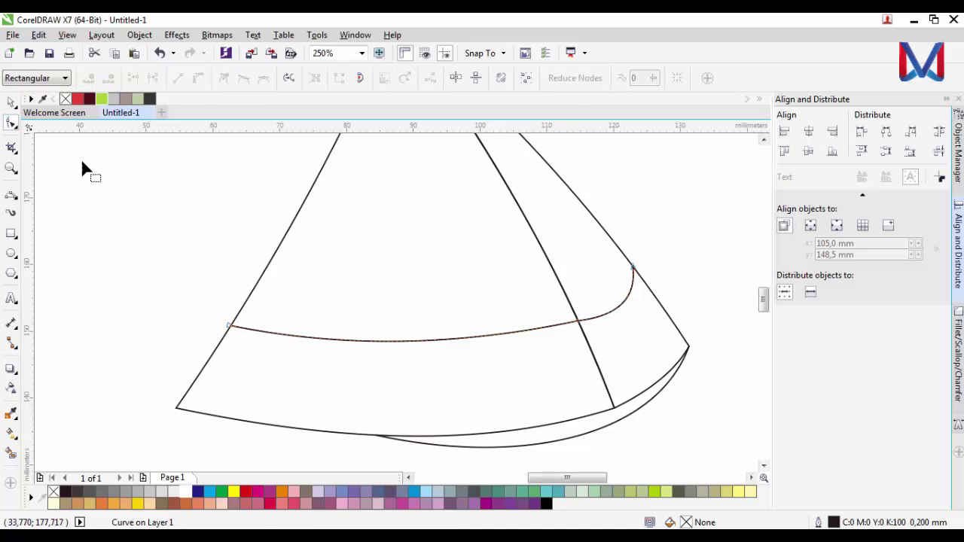
{"action": "left_click_drag", "start_coordinate": [415, 345], "coordinate": [415, 354]}
{"action": "scroll", "coordinate": [460, 389], "scroll_direction": "down", "scroll_amount": 2}
{"action": "scroll", "coordinate": [525, 385], "scroll_direction": "up", "scroll_amount": 4}
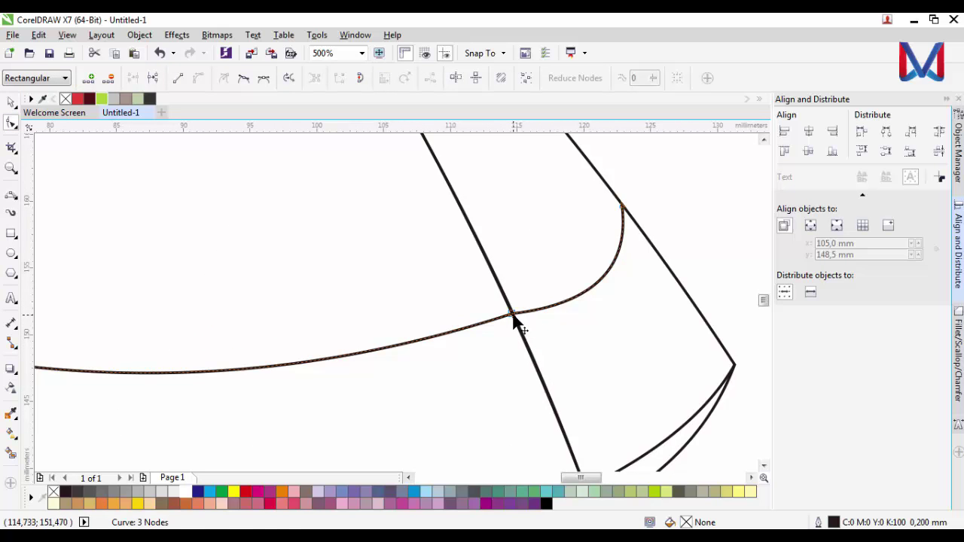
{"action": "left_click_drag", "start_coordinate": [513, 318], "coordinate": [505, 299]}
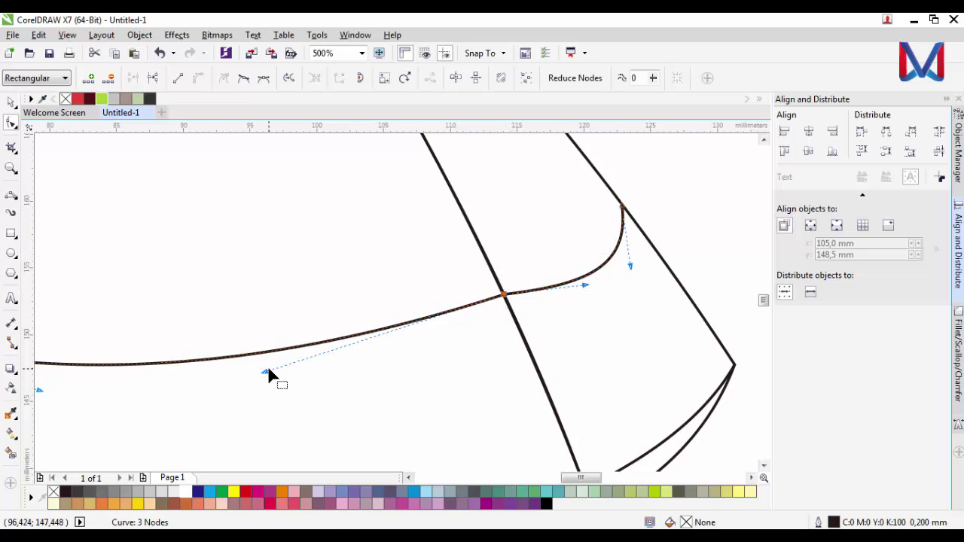
Bow the cross curve's segment across the triangle further downward by adjusting its handles.
{"action": "left_click_drag", "start_coordinate": [266, 371], "coordinate": [241, 414]}
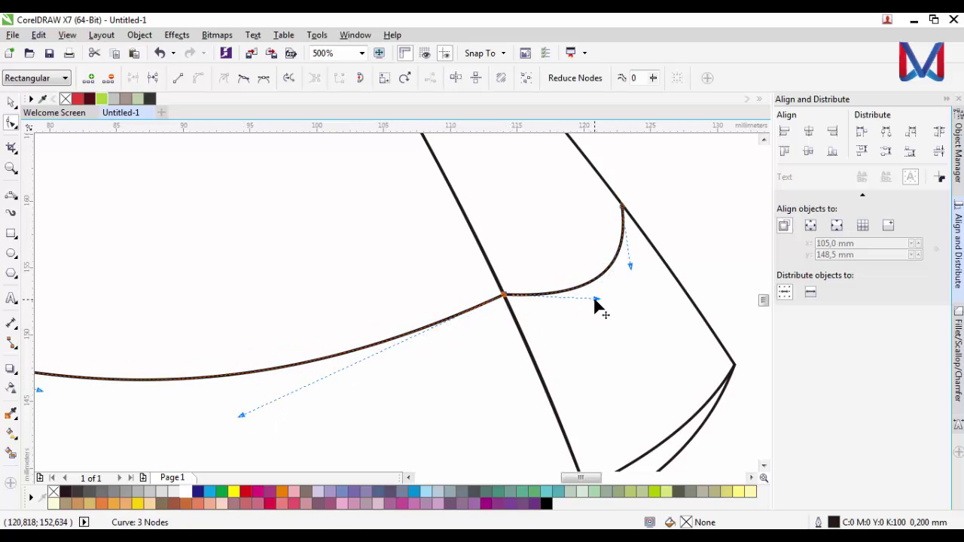
{"action": "scroll", "coordinate": [595, 313], "scroll_direction": "down", "scroll_amount": 3}
{"action": "scroll", "coordinate": [314, 360], "scroll_direction": "up", "scroll_amount": 3}
{"action": "left_click_drag", "start_coordinate": [323, 340], "coordinate": [319, 355]}
{"action": "scroll", "coordinate": [319, 355], "scroll_direction": "down", "scroll_amount": 3}
{"action": "scroll", "coordinate": [354, 357], "scroll_direction": "up", "scroll_amount": 1}
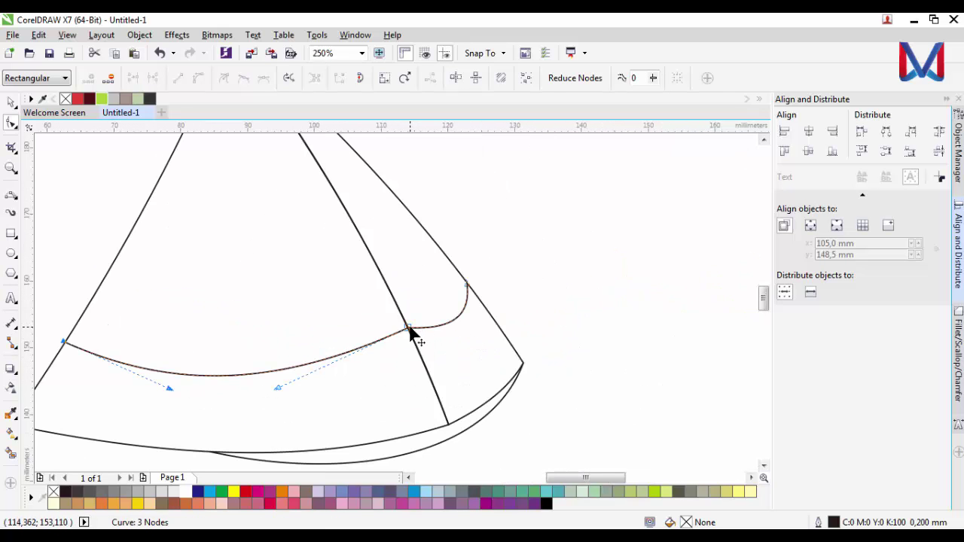
Refine the cross curve's rounded segment inside the side panel with its two handles and deselect it.
{"action": "scroll", "coordinate": [453, 335], "scroll_direction": "up", "scroll_amount": 3}
{"action": "left_click_drag", "start_coordinate": [451, 330], "coordinate": [446, 317]}
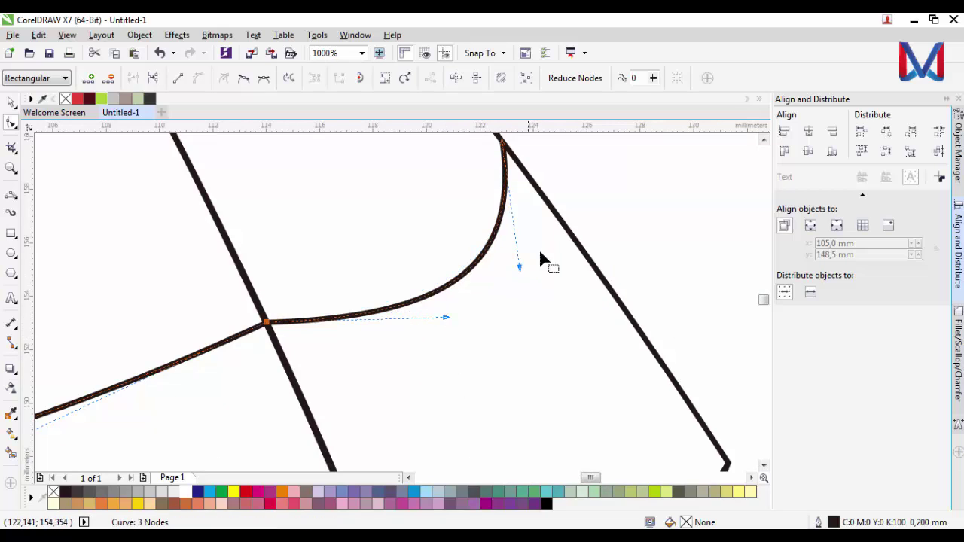
{"action": "left_click_drag", "start_coordinate": [520, 267], "coordinate": [509, 245]}
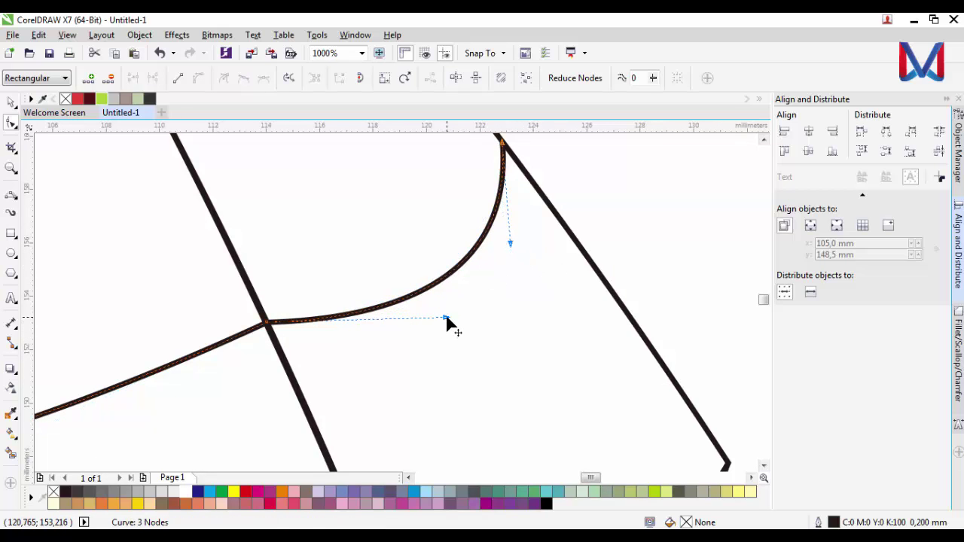
{"action": "scroll", "coordinate": [449, 322], "scroll_direction": "down", "scroll_amount": 4}
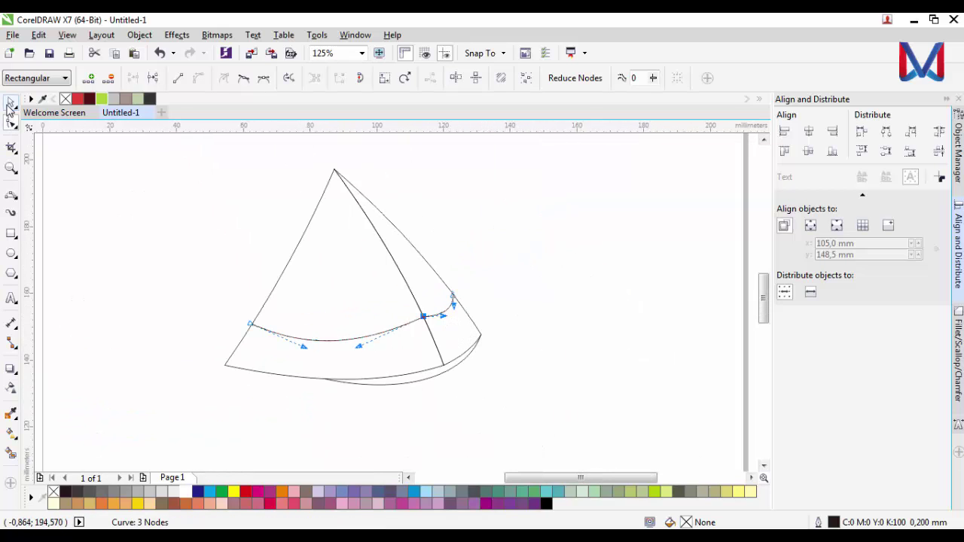
{"action": "left_click", "coordinate": [10, 104]}
Delete the lower rim curve beneath the figure.
{"action": "scroll", "coordinate": [376, 373], "scroll_direction": "down", "scroll_amount": 3}
{"action": "scroll", "coordinate": [379, 384], "scroll_direction": "up", "scroll_amount": 3}
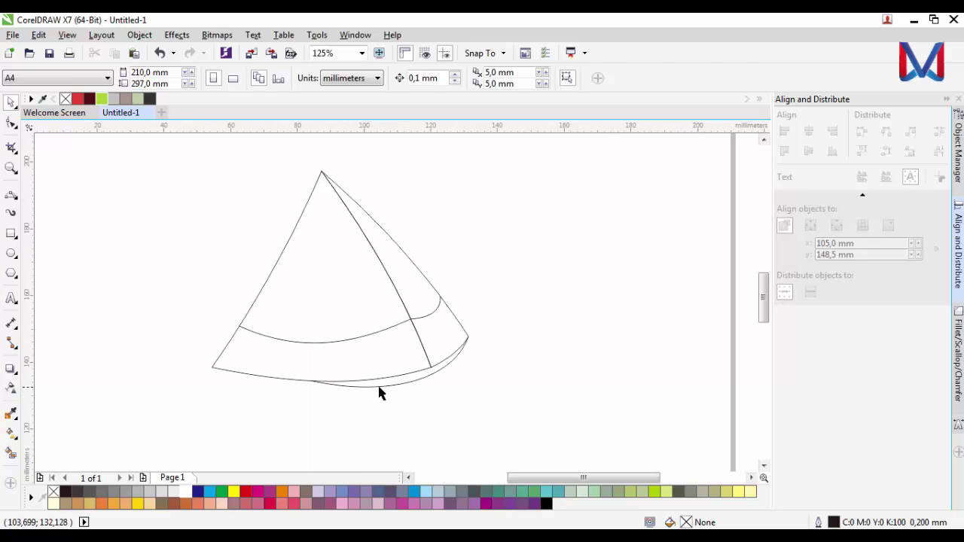
{"action": "left_click", "coordinate": [380, 386]}
{"action": "key", "text": "Delete"}
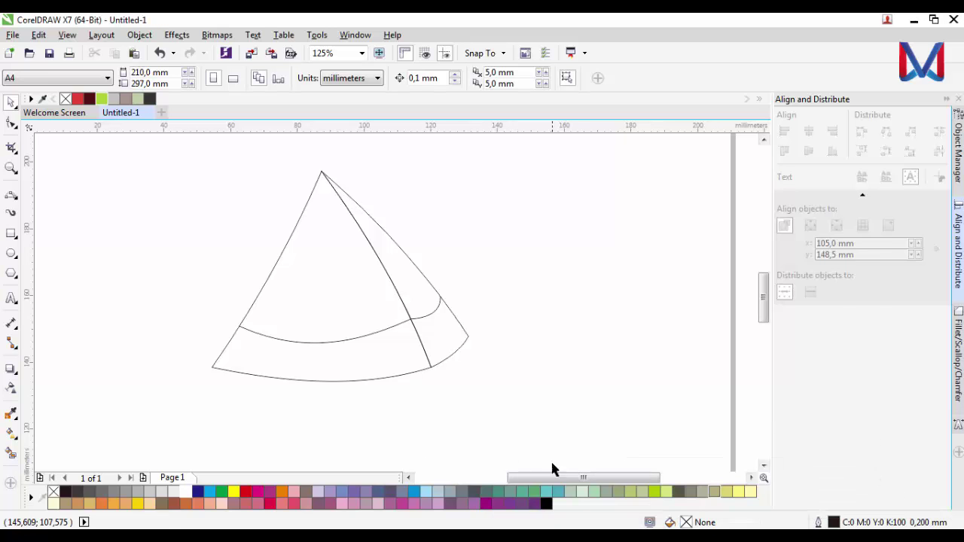
Bow the triangle's base further downward and round the side panel's lower edge outward.
{"action": "scroll", "coordinate": [350, 399], "scroll_direction": "up", "scroll_amount": 1}
{"action": "left_click", "coordinate": [341, 356]}
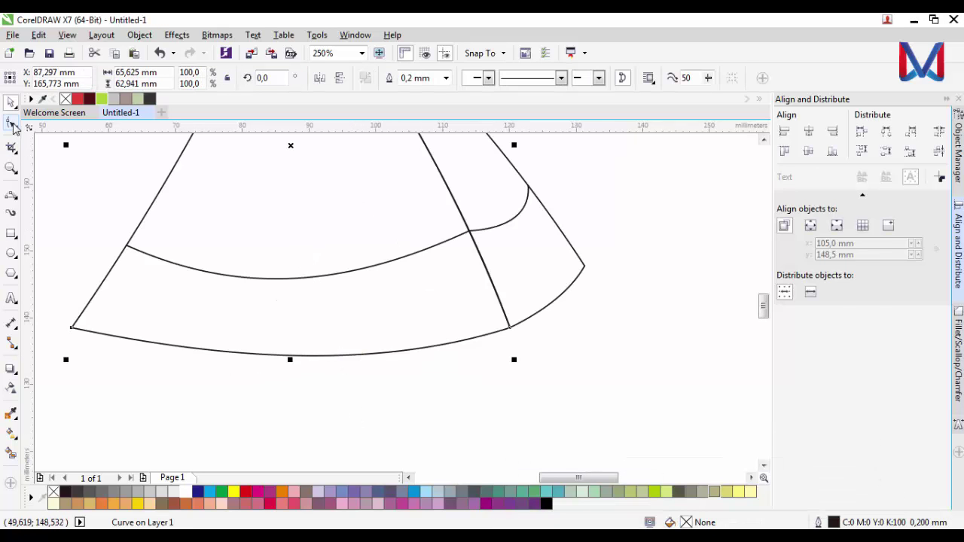
{"action": "left_click", "coordinate": [12, 124]}
{"action": "left_click_drag", "start_coordinate": [290, 358], "coordinate": [293, 372]}
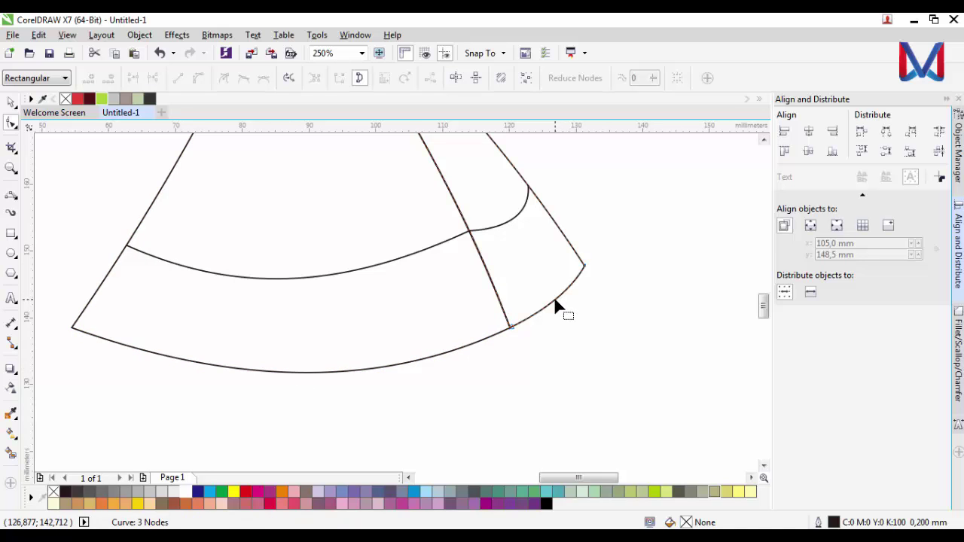
{"action": "left_click_drag", "start_coordinate": [557, 301], "coordinate": [573, 309]}
{"action": "scroll", "coordinate": [563, 310], "scroll_direction": "up", "scroll_amount": 2}
{"action": "scroll", "coordinate": [589, 340], "scroll_direction": "down", "scroll_amount": 2}
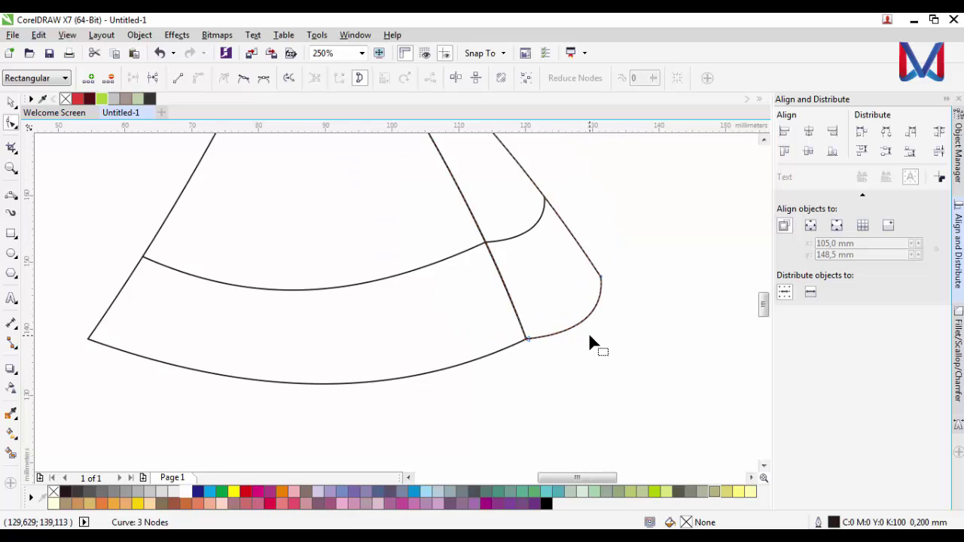
Draw a 3-point rim curve about 35 mm wide and 10 mm high from the side panel's rounded edge to the triangle's base, and deselect it.
{"action": "left_click", "coordinate": [12, 193]}
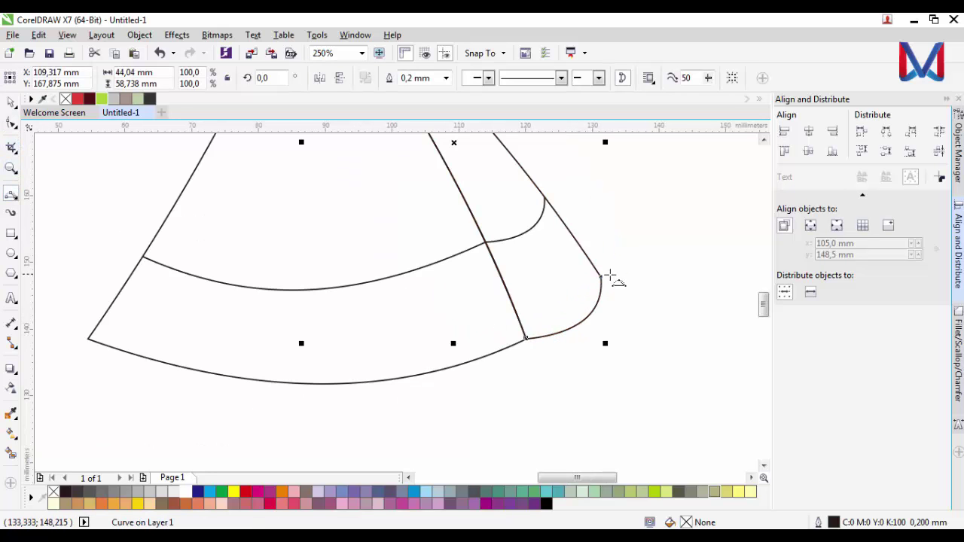
{"action": "mouse_move", "coordinate": [582, 320]}
{"action": "left_mouse_down"}
{"action": "mouse_move", "coordinate": [554, 349]}
{"action": "mouse_move", "coordinate": [464, 396]}
{"action": "mouse_move", "coordinate": [389, 397]}
{"action": "mouse_move", "coordinate": [353, 383]}
{"action": "mouse_move", "coordinate": [462, 379]}
{"action": "left_mouse_up"}
{"action": "scroll", "coordinate": [350, 378], "scroll_direction": "down", "scroll_amount": 2}
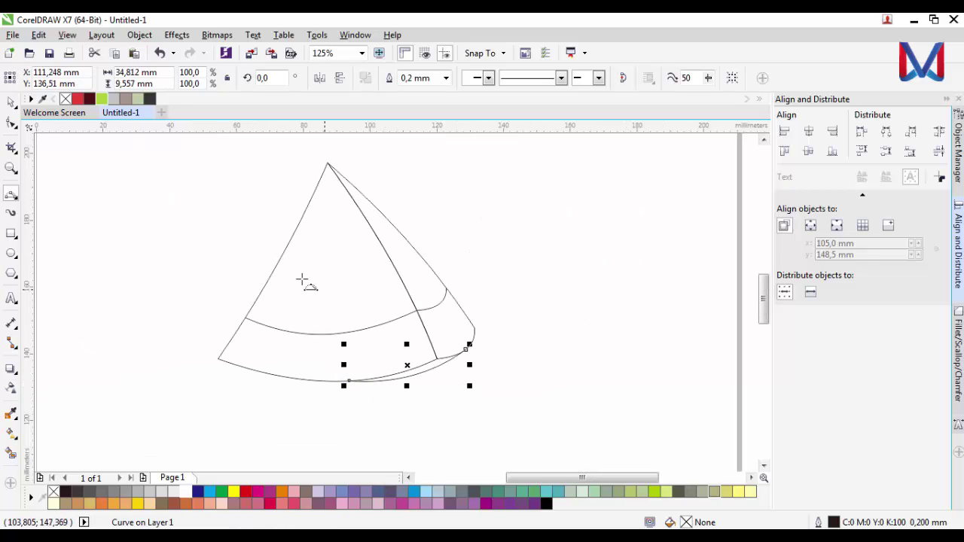
{"action": "left_click", "coordinate": [11, 102]}
{"action": "left_click", "coordinate": [264, 293]}
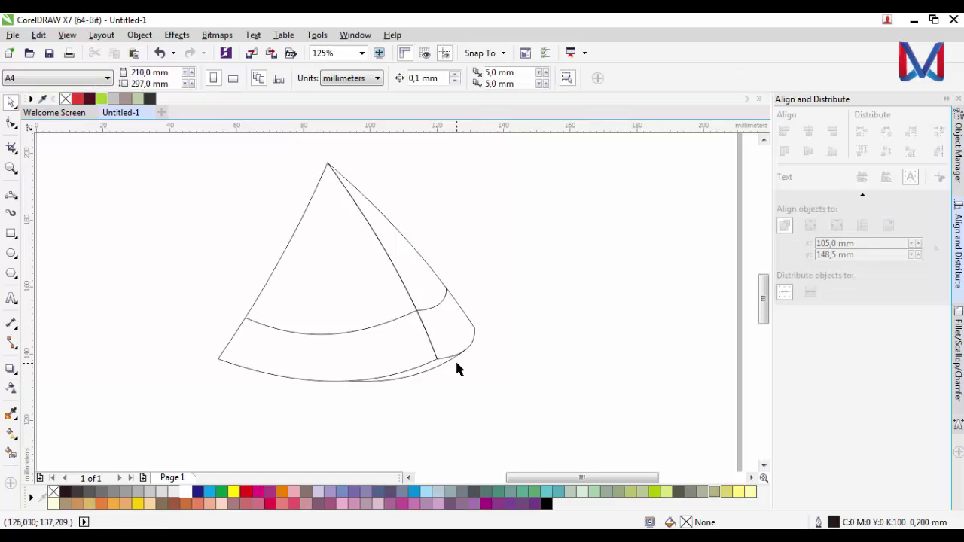
Smart Fill the lower rim, the side panel's lower band and the triangle's lower band in dark grey (#333333) without outline.
{"action": "scroll", "coordinate": [422, 375], "scroll_direction": "up", "scroll_amount": 3}
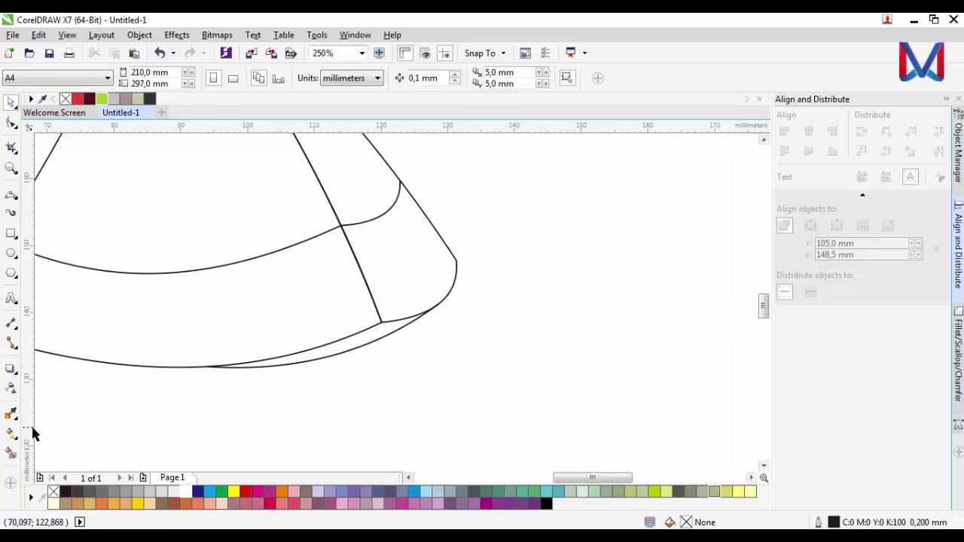
{"action": "left_click", "coordinate": [11, 454]}
{"action": "scroll", "coordinate": [480, 389], "scroll_direction": "down", "scroll_amount": 2}
{"action": "scroll", "coordinate": [433, 377], "scroll_direction": "up", "scroll_amount": 2}
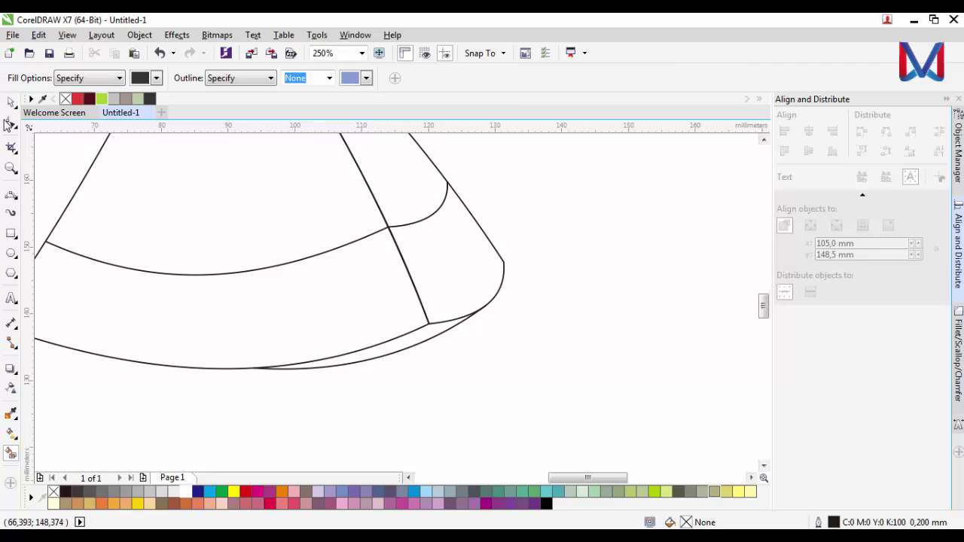
{"action": "left_click", "coordinate": [12, 103]}
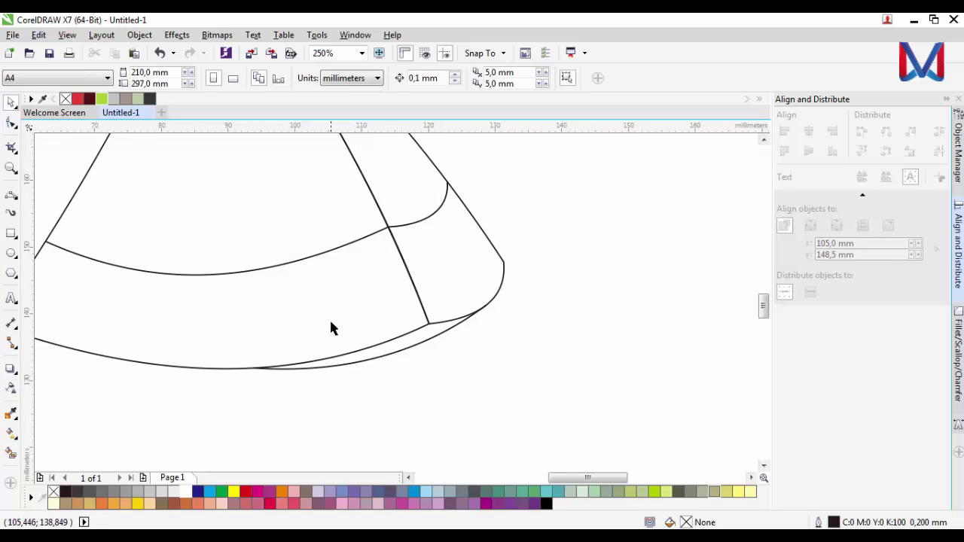
{"action": "left_click", "coordinate": [11, 454]}
{"action": "left_click", "coordinate": [400, 345]}
{"action": "left_click", "coordinate": [449, 288]}
{"action": "left_click", "coordinate": [370, 311]}
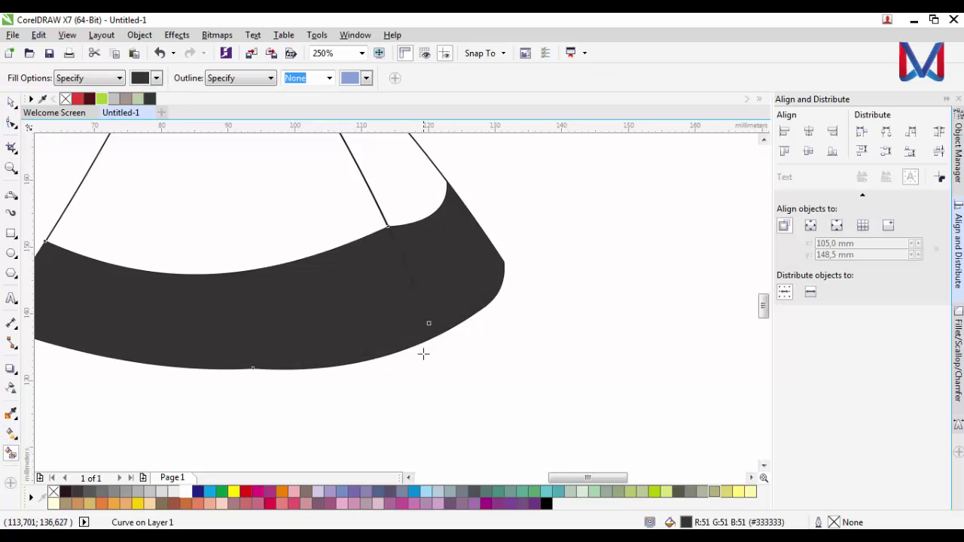
Smart Fill the upper parts of the side panel and the triangle in dark grey (#333333) without outline.
{"action": "scroll", "coordinate": [432, 269], "scroll_direction": "down", "scroll_amount": 2}
{"action": "left_click", "coordinate": [423, 270]}
{"action": "left_click", "coordinate": [364, 274]}
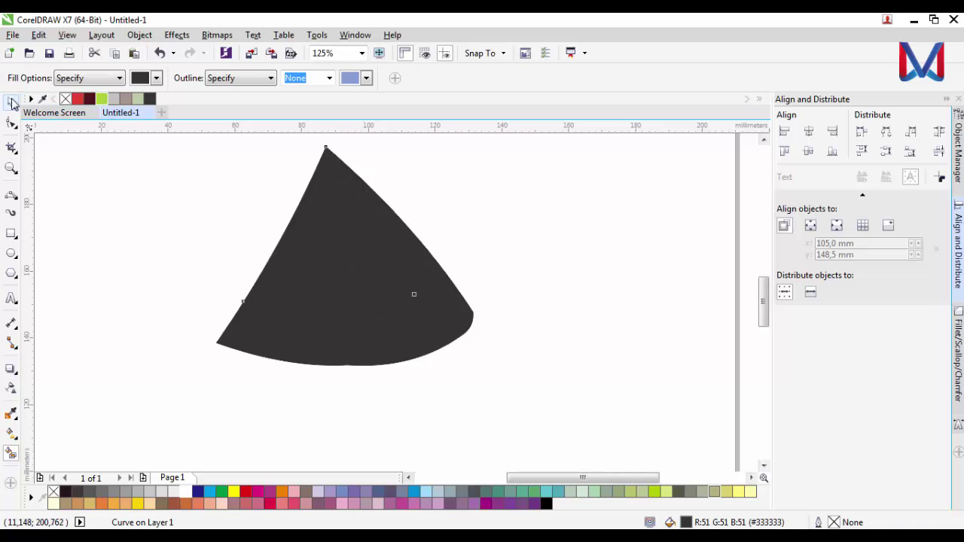
{"action": "left_click", "coordinate": [12, 102]}
{"action": "left_click", "coordinate": [402, 257]}
{"action": "left_click", "coordinate": [319, 312], "text": "shift"}
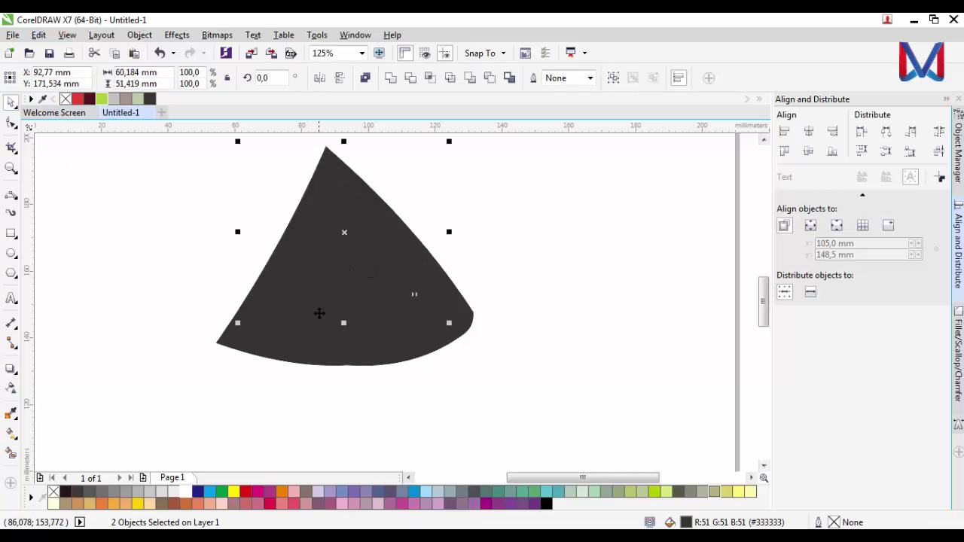
{"action": "left_click", "coordinate": [376, 342], "text": "shift"}
{"action": "left_click", "coordinate": [446, 313], "text": "shift"}
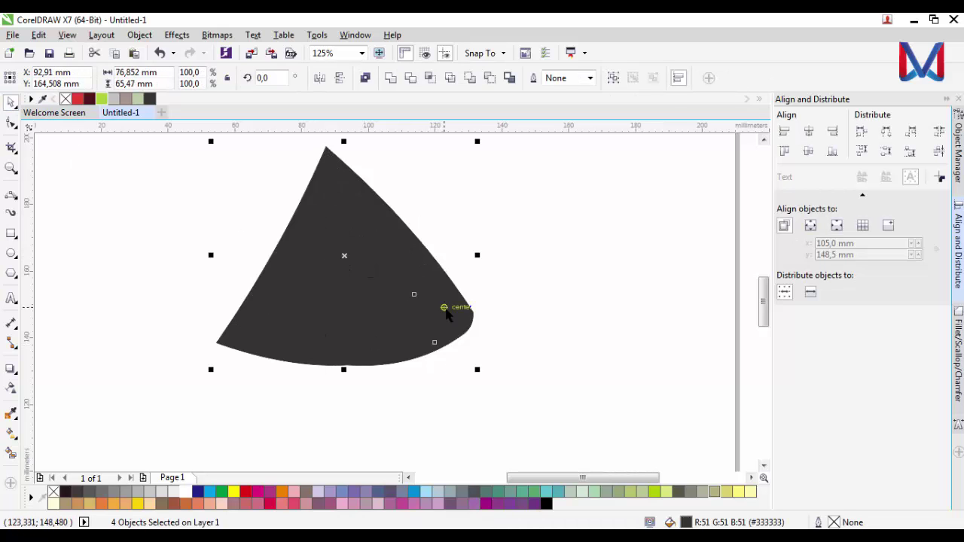
{"action": "left_click", "coordinate": [422, 349], "text": "shift"}
{"action": "left_click", "coordinate": [459, 366]}
Select all five dark grey filled shapes together and move them off the outline drawing, down to its right.
{"action": "scroll", "coordinate": [460, 366], "scroll_direction": "down", "scroll_amount": 1}
{"action": "scroll", "coordinate": [456, 358], "scroll_direction": "up", "scroll_amount": 3}
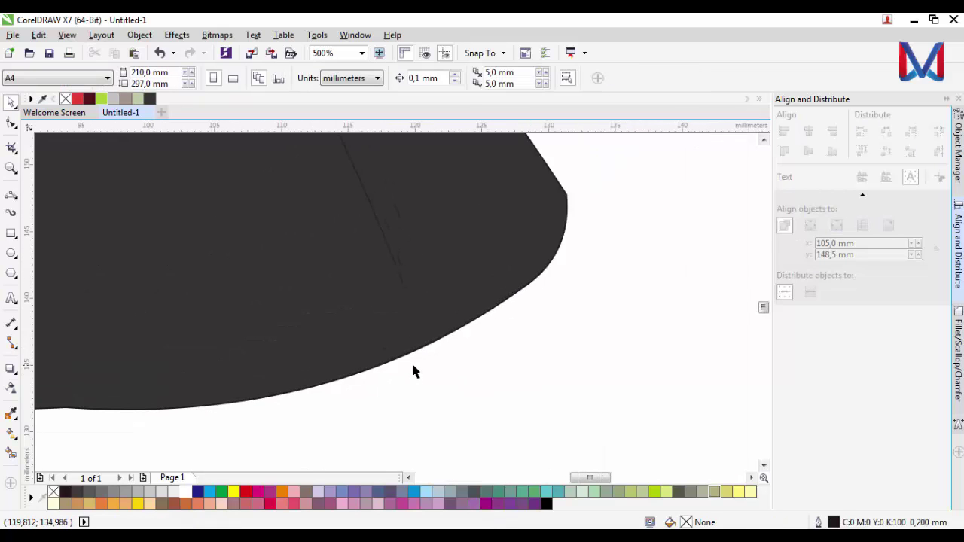
{"action": "scroll", "coordinate": [413, 371], "scroll_direction": "down", "scroll_amount": 2}
{"action": "left_click", "coordinate": [410, 360]}
{"action": "left_click", "coordinate": [367, 317], "text": "shift"}
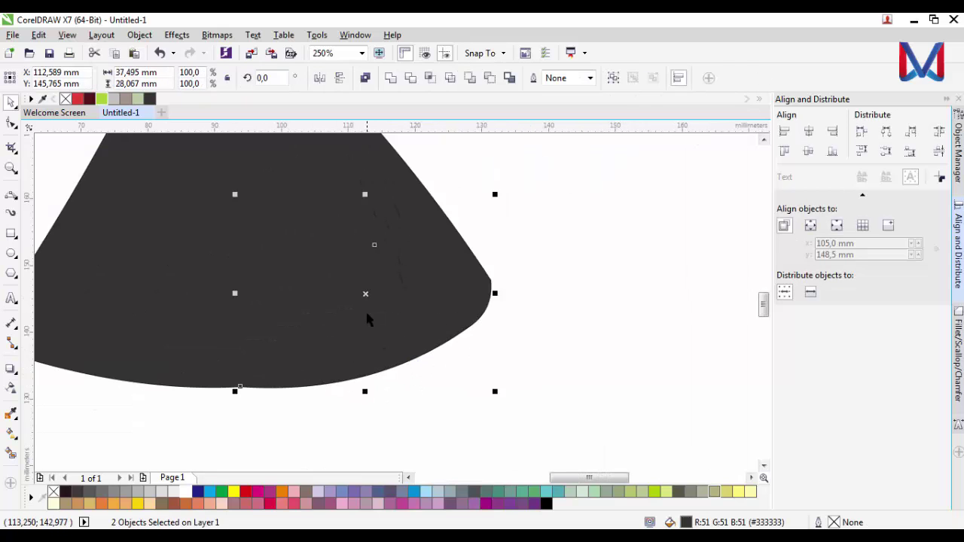
{"action": "left_click", "coordinate": [357, 322], "text": "shift"}
{"action": "left_click", "coordinate": [299, 238], "text": "shift"}
{"action": "left_click", "coordinate": [380, 214], "text": "shift"}
{"action": "scroll", "coordinate": [370, 259], "scroll_direction": "down", "scroll_amount": 2}
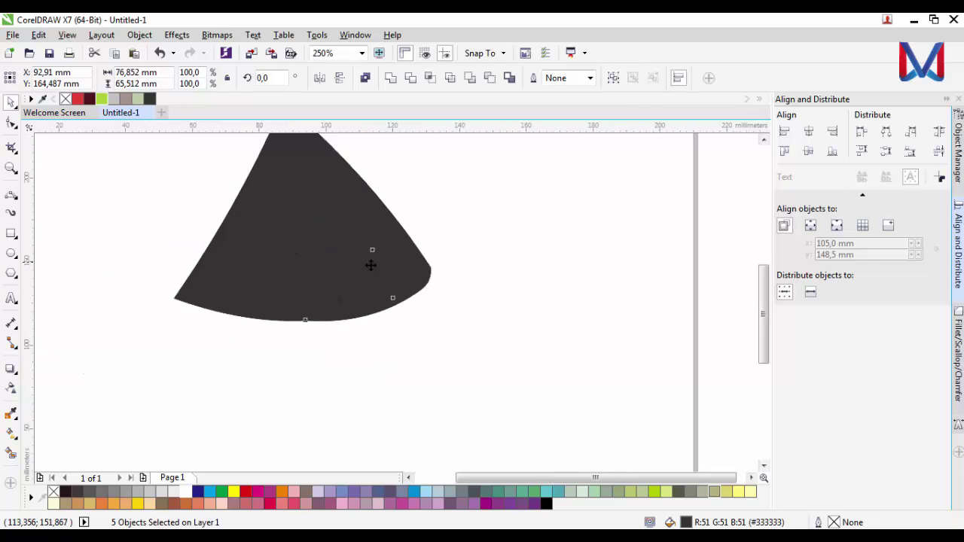
{"action": "left_click_drag", "start_coordinate": [366, 284], "coordinate": [486, 334]}
{"action": "left_click", "coordinate": [498, 364]}
Fill the upper triangle and the upper side panel shapes with red (#E64137).
{"action": "scroll", "coordinate": [499, 351], "scroll_direction": "up", "scroll_amount": 3}
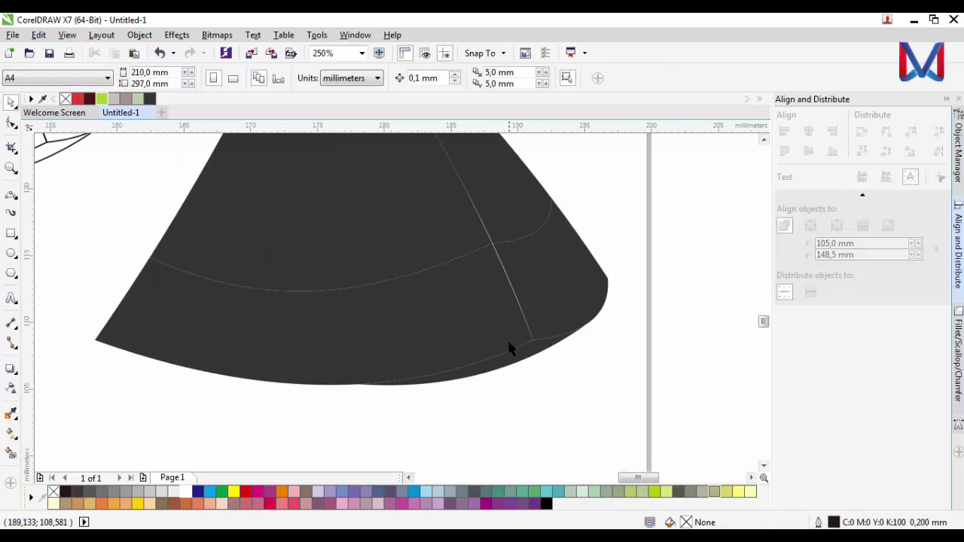
{"action": "scroll", "coordinate": [500, 357], "scroll_direction": "up", "scroll_amount": 1}
{"action": "left_click", "coordinate": [518, 286]}
{"action": "scroll", "coordinate": [499, 344], "scroll_direction": "down", "scroll_amount": 5}
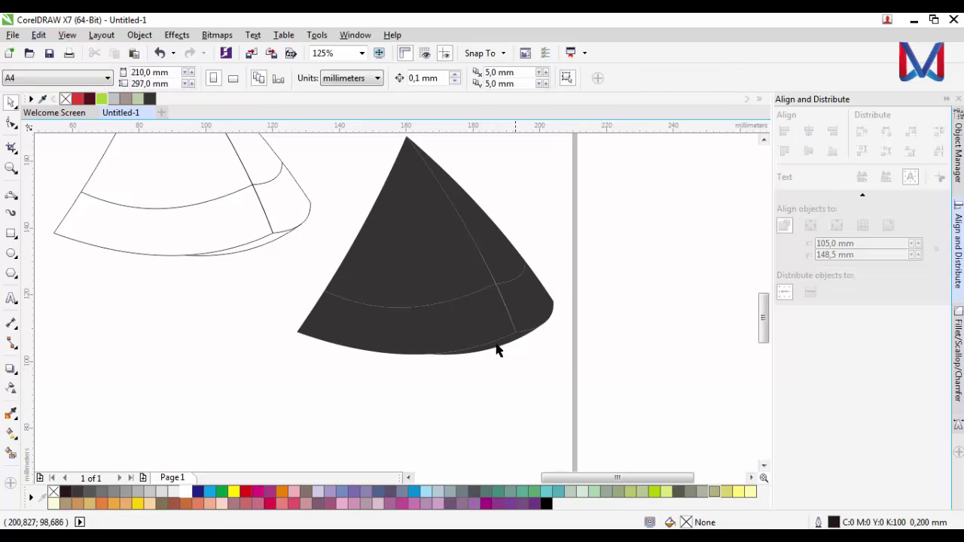
{"action": "scroll", "coordinate": [430, 282], "scroll_direction": "up", "scroll_amount": 1}
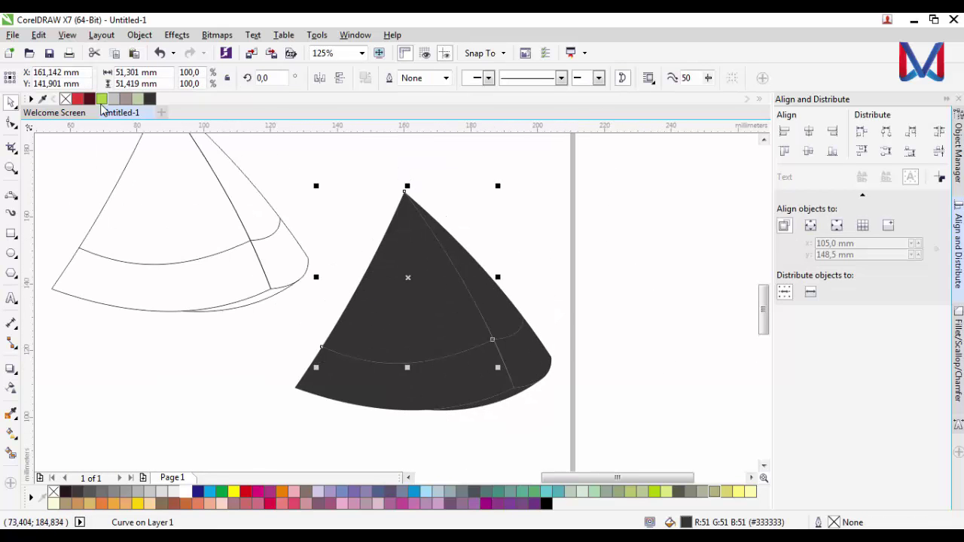
{"action": "left_click", "coordinate": [102, 98]}
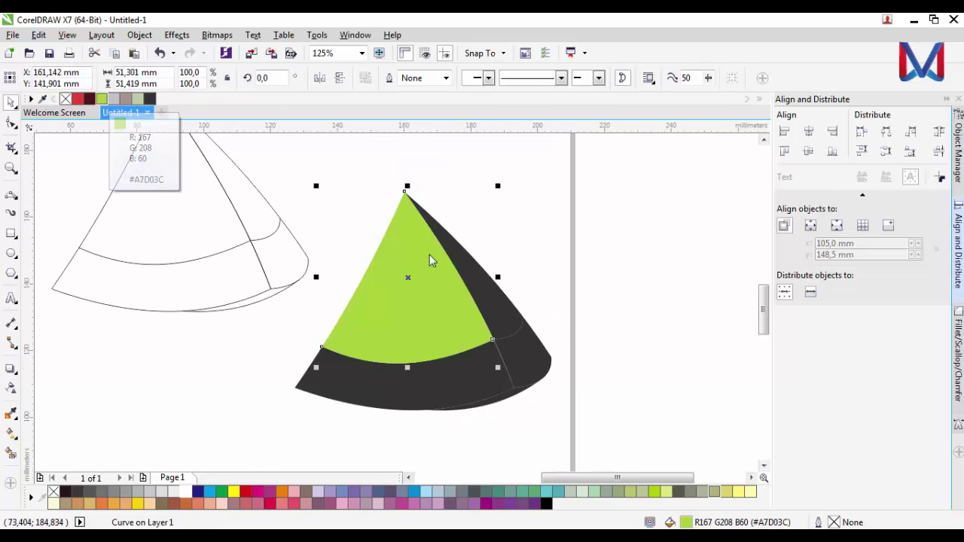
{"action": "left_click", "coordinate": [77, 98]}
{"action": "left_click", "coordinate": [480, 297]}
{"action": "left_click", "coordinate": [78, 98]}
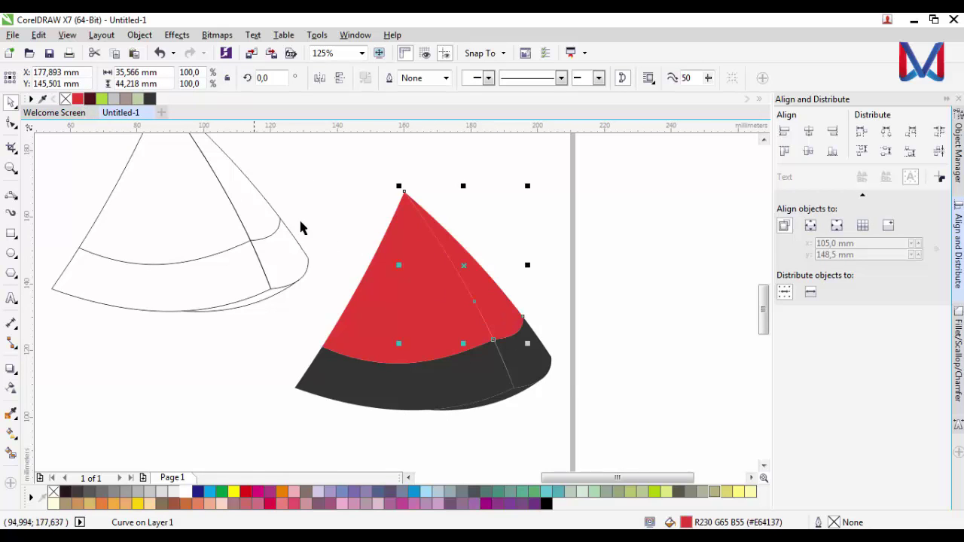
Give both red shapes a hairline outline in dark maroon (#50161B).
{"action": "scroll", "coordinate": [491, 311], "scroll_direction": "up", "scroll_amount": 1}
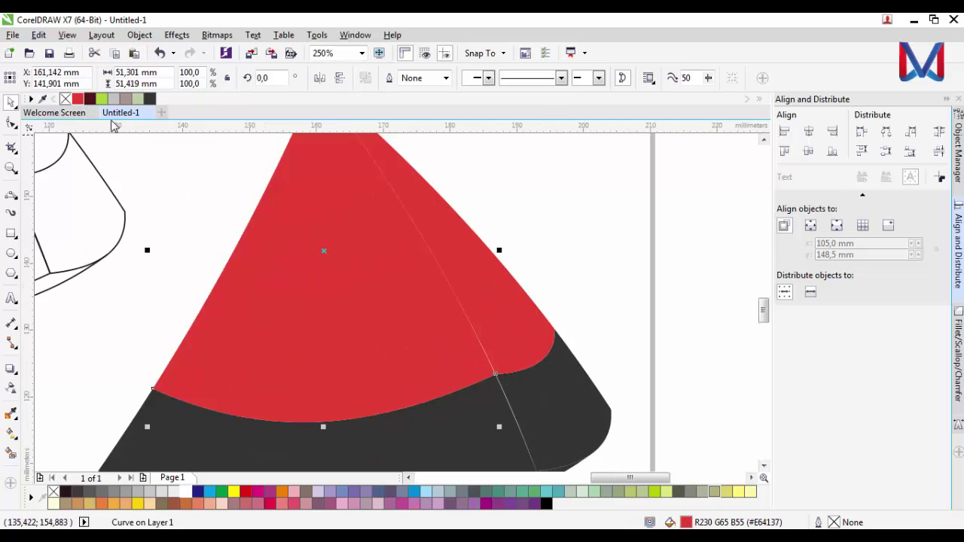
{"action": "right_click", "coordinate": [90, 99]}
{"action": "scroll", "coordinate": [385, 354], "scroll_direction": "down", "scroll_amount": 1}
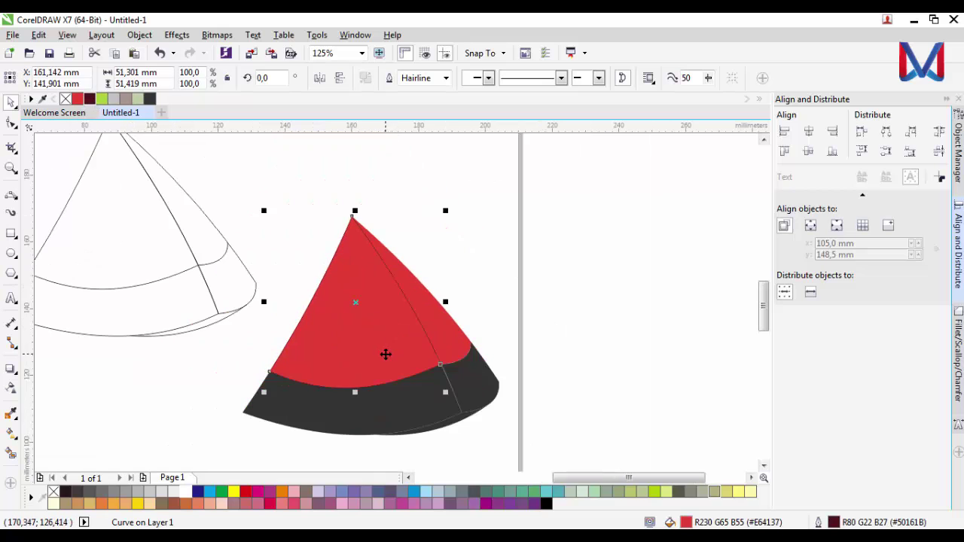
{"action": "left_click", "coordinate": [444, 343]}
{"action": "right_click", "coordinate": [90, 100]}
{"action": "scroll", "coordinate": [449, 390], "scroll_direction": "up", "scroll_amount": 1}
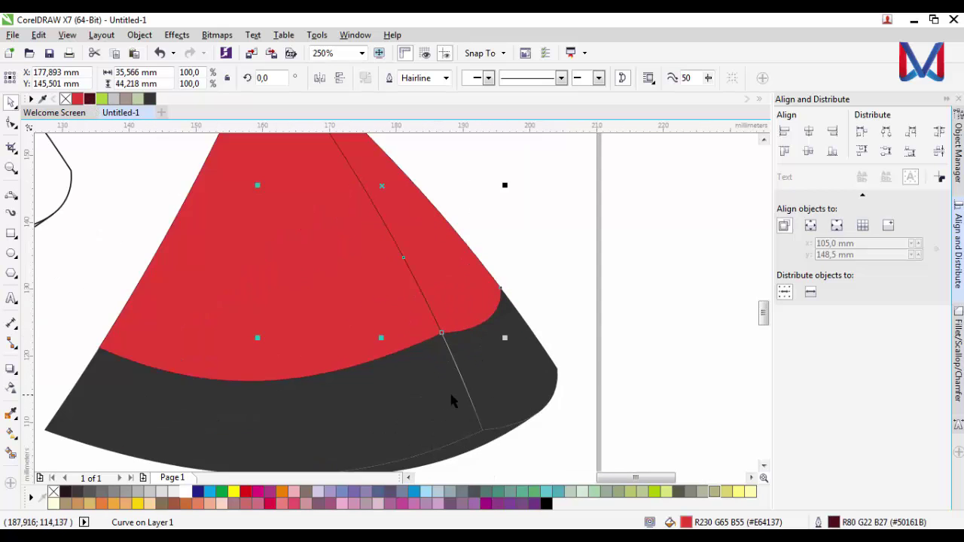
Fill the two lower band shapes and the thin rim shape with lime green (#A7D03C).
{"action": "scroll", "coordinate": [439, 391], "scroll_direction": "down", "scroll_amount": 1}
{"action": "left_click", "coordinate": [503, 392]}
{"action": "left_click", "coordinate": [503, 391], "text": "shift"}
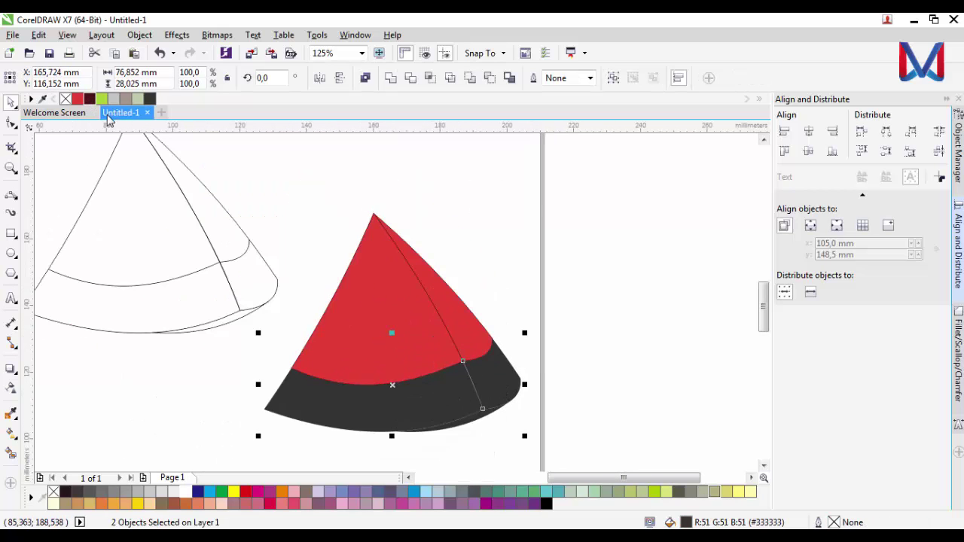
{"action": "left_click", "coordinate": [102, 98]}
{"action": "scroll", "coordinate": [466, 419], "scroll_direction": "up", "scroll_amount": 2}
{"action": "left_click", "coordinate": [491, 426]}
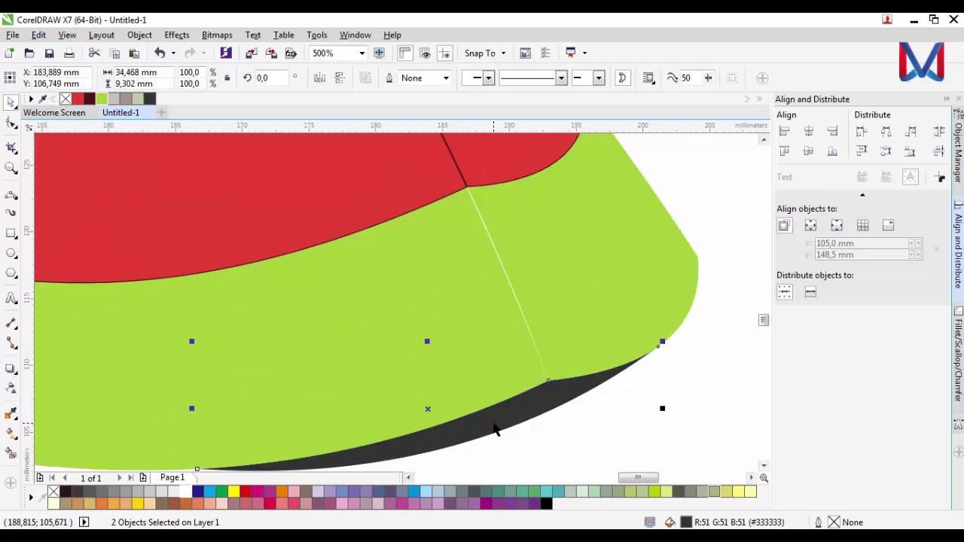
{"action": "left_click", "coordinate": [102, 99]}
Give the two green band shapes a hairline outline in dark maroon (#50161B).
{"action": "scroll", "coordinate": [455, 257], "scroll_direction": "down", "scroll_amount": 1}
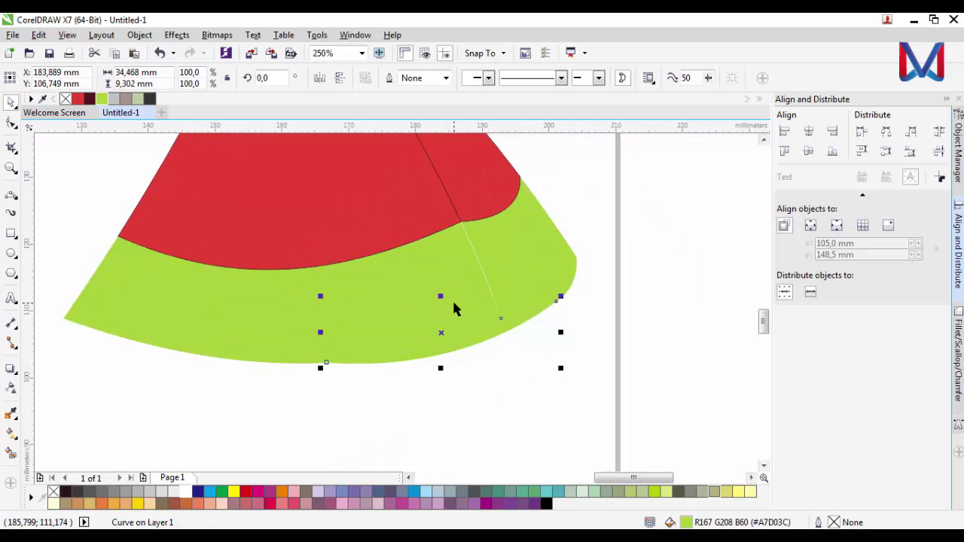
{"action": "key", "text": "ctrl+a"}
{"action": "right_click", "coordinate": [90, 99]}
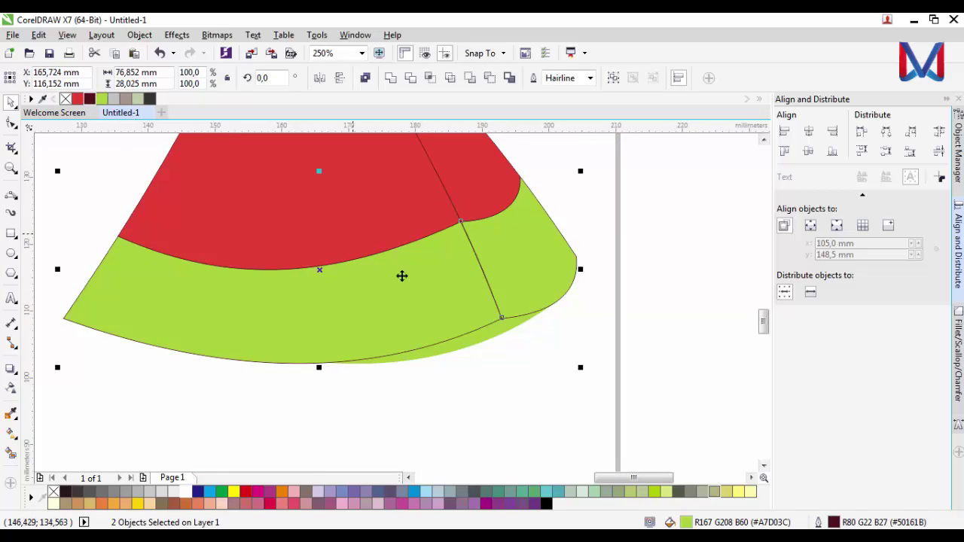
Give the thin rim shape a dark maroon (#50161B) outline 0.5 mm wide.
{"action": "left_click", "coordinate": [494, 352]}
{"action": "left_click", "coordinate": [500, 326]}
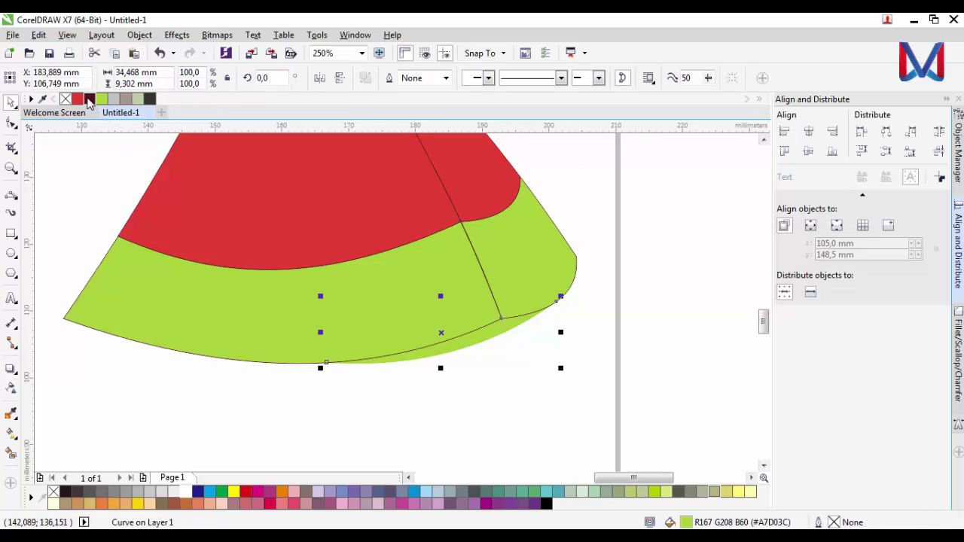
{"action": "right_click", "coordinate": [89, 98]}
{"action": "left_click", "coordinate": [445, 77]}
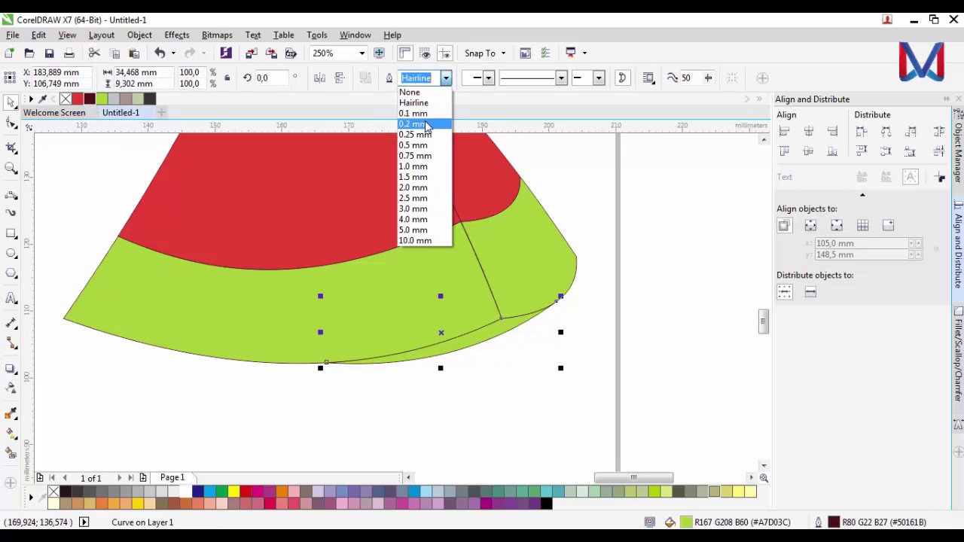
{"action": "left_click", "coordinate": [422, 153]}
Set the outline width of the side green band and the front green band to 0.5 mm.
{"action": "left_click", "coordinate": [519, 292]}
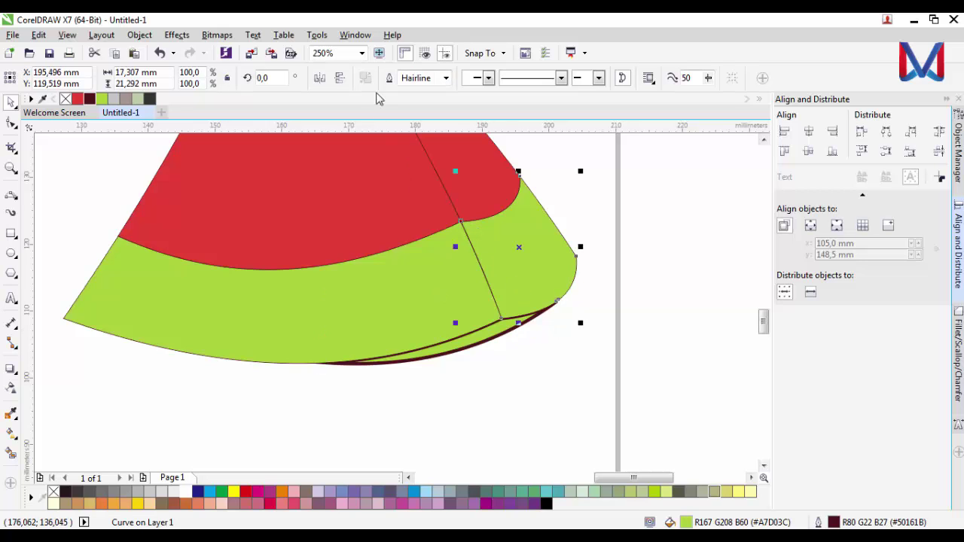
{"action": "left_click", "coordinate": [445, 78]}
{"action": "left_click", "coordinate": [428, 145]}
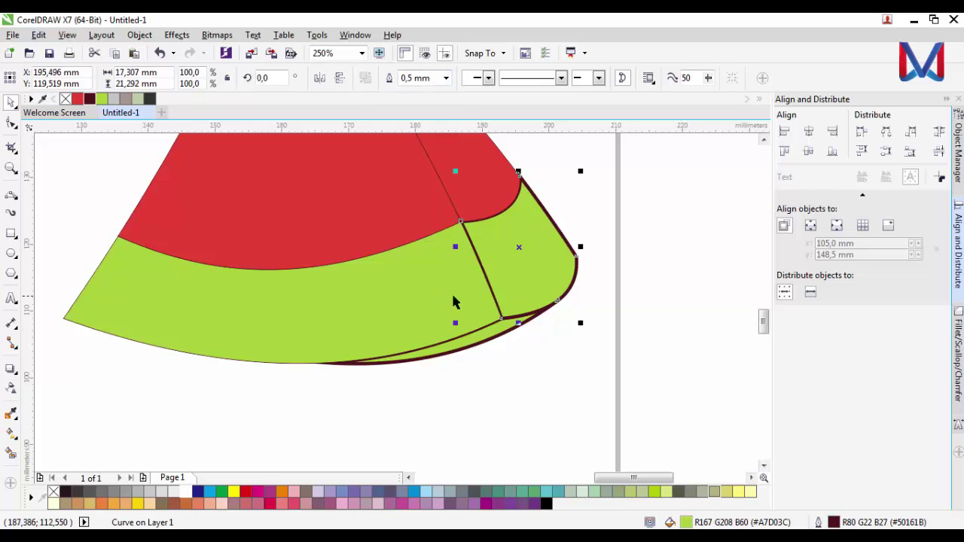
{"action": "left_click", "coordinate": [451, 291]}
{"action": "left_click", "coordinate": [445, 78]}
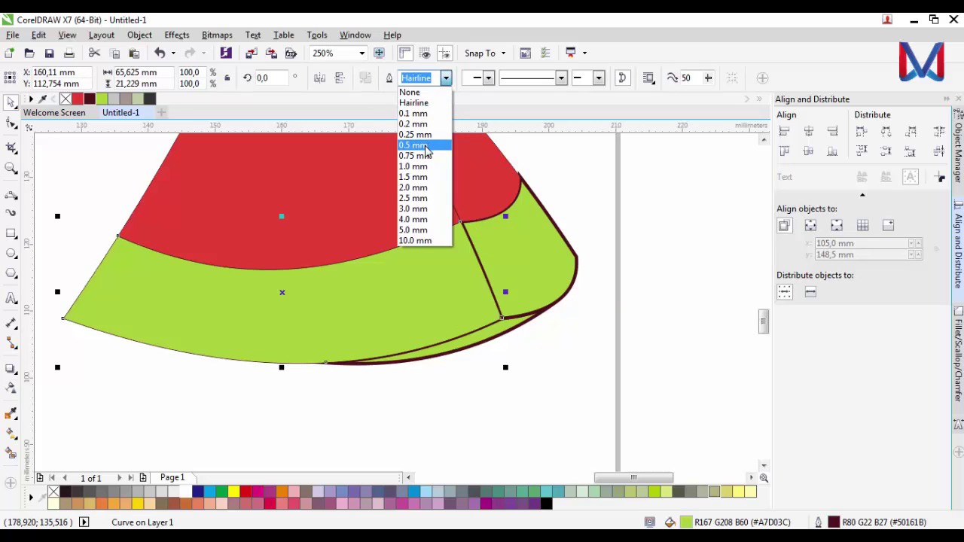
{"action": "left_click", "coordinate": [414, 146]}
Set the outline width of the large red triangle and the red side panel to 0.5 mm.
{"action": "scroll", "coordinate": [497, 308], "scroll_direction": "down", "scroll_amount": 3}
{"action": "scroll", "coordinate": [410, 269], "scroll_direction": "up", "scroll_amount": 3}
{"action": "scroll", "coordinate": [261, 261], "scroll_direction": "up", "scroll_amount": 1}
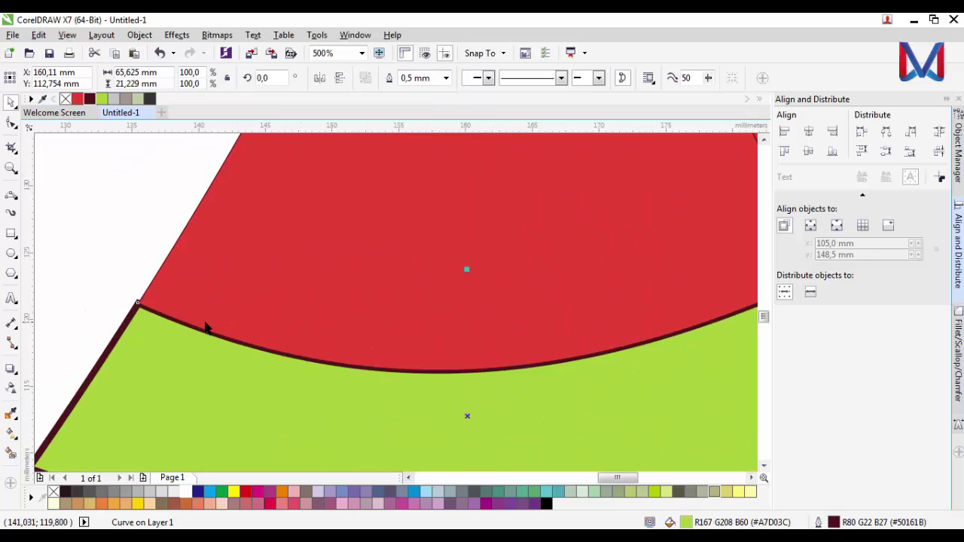
{"action": "scroll", "coordinate": [189, 302], "scroll_direction": "down", "scroll_amount": 3}
{"action": "left_click", "coordinate": [218, 271]}
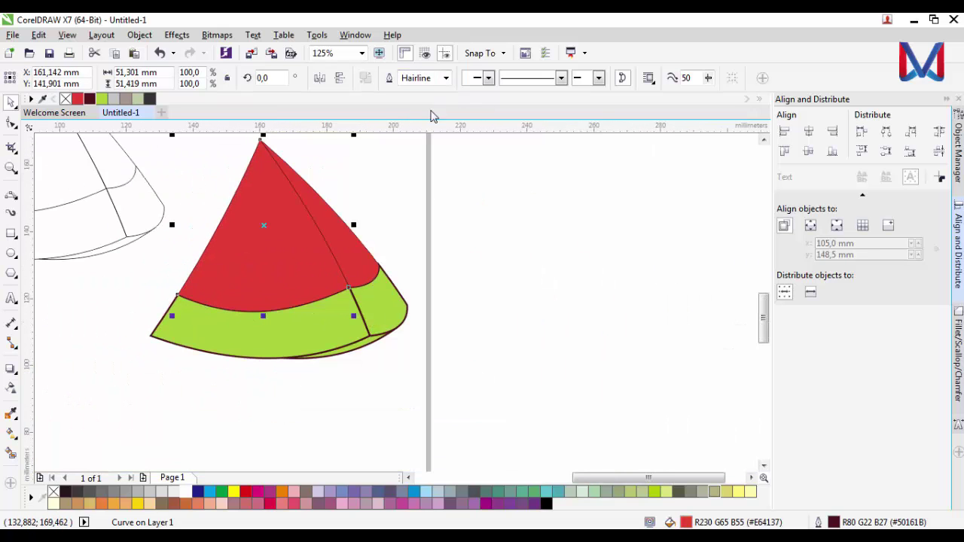
{"action": "left_click", "coordinate": [445, 77]}
{"action": "left_click", "coordinate": [434, 146]}
{"action": "scroll", "coordinate": [354, 226], "scroll_direction": "up", "scroll_amount": 2}
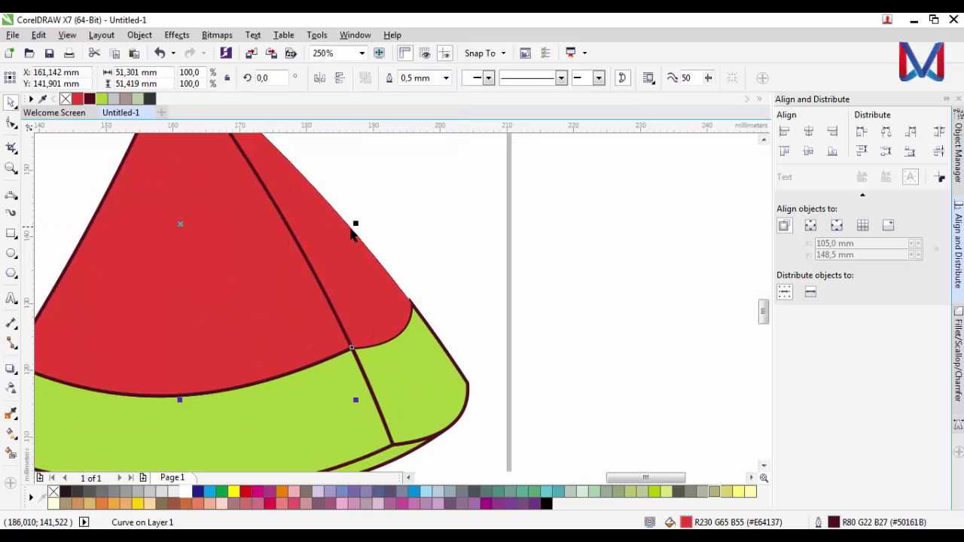
{"action": "left_click", "coordinate": [398, 235]}
{"action": "left_click", "coordinate": [446, 77]}
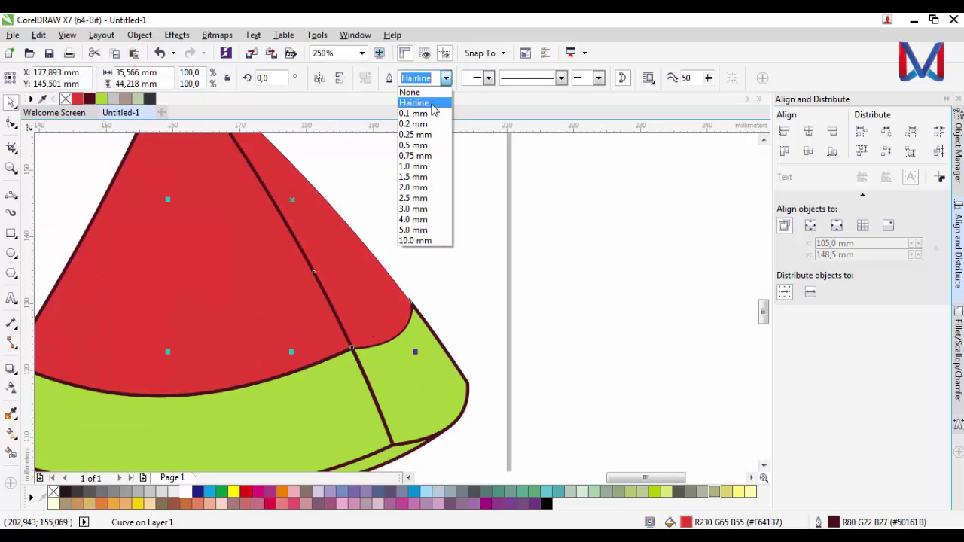
{"action": "left_click", "coordinate": [412, 144]}
{"action": "scroll", "coordinate": [512, 303], "scroll_direction": "down", "scroll_amount": 2}
{"action": "left_click", "coordinate": [512, 305]}
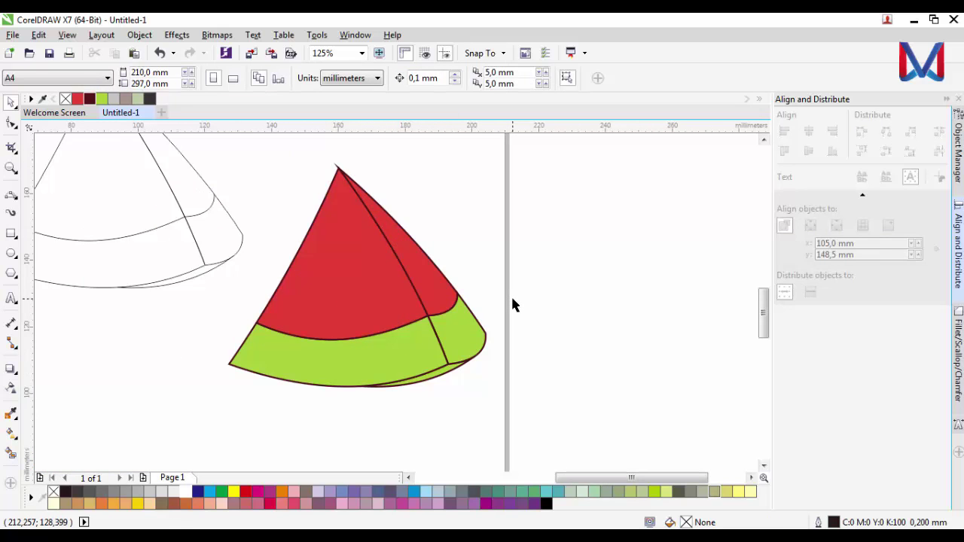
Set the red side panel's outline width to 0.75 mm.
{"action": "scroll", "coordinate": [434, 288], "scroll_direction": "up", "scroll_amount": 4}
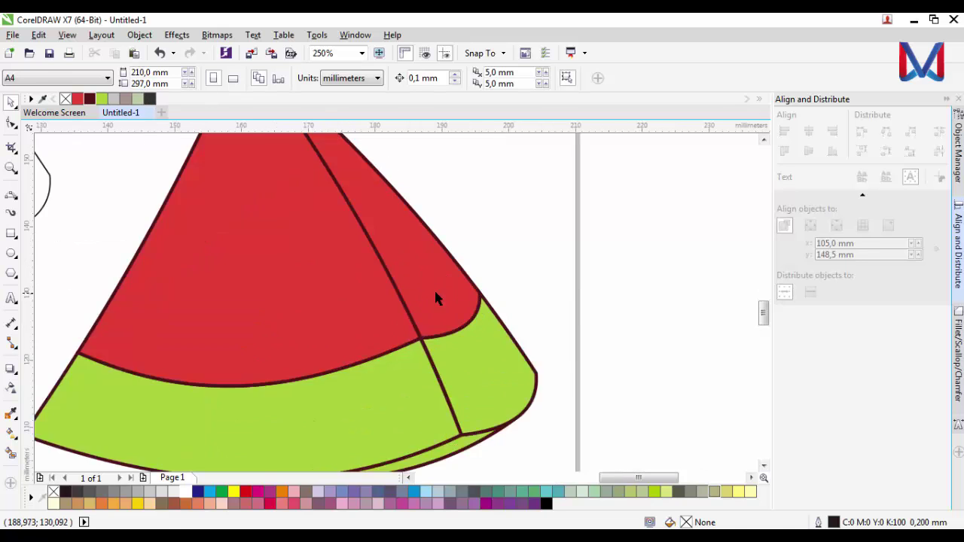
{"action": "left_click", "coordinate": [429, 283]}
{"action": "scroll", "coordinate": [429, 283], "scroll_direction": "down", "scroll_amount": 4}
{"action": "left_click", "coordinate": [446, 78]}
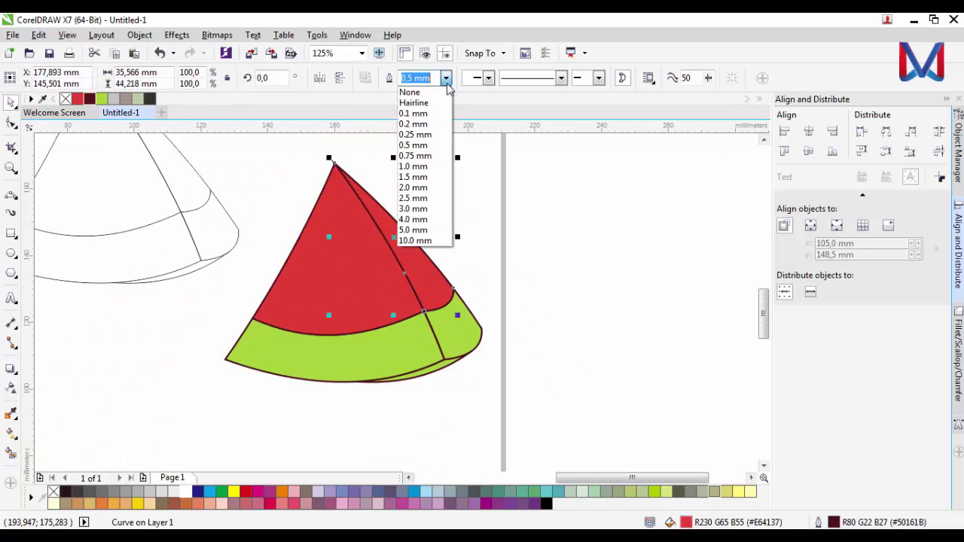
{"action": "left_click", "coordinate": [413, 155]}
Set the outline width of the side green band and the red side panel to 1.0 mm.
{"action": "scroll", "coordinate": [482, 324], "scroll_direction": "up", "scroll_amount": 4}
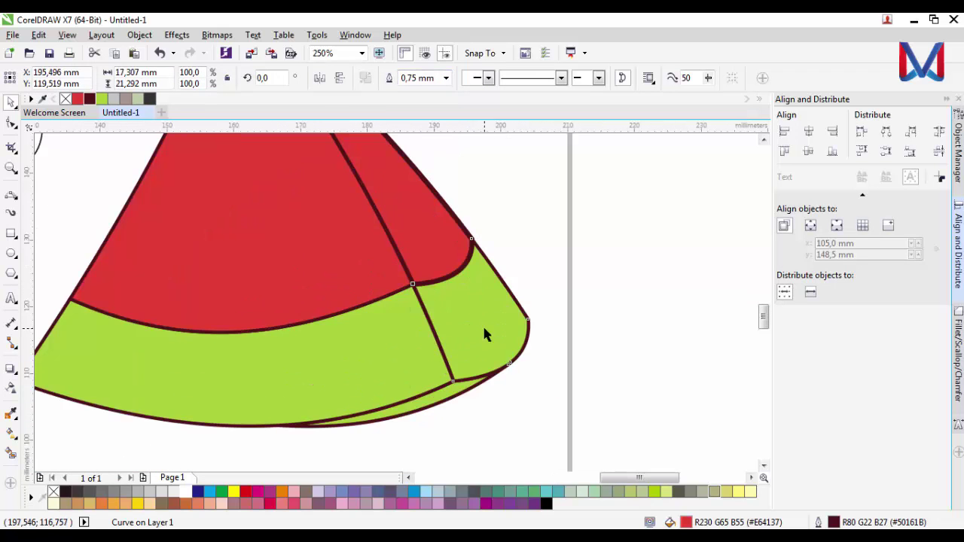
{"action": "left_click", "coordinate": [482, 324]}
{"action": "left_click", "coordinate": [446, 78]}
{"action": "left_click", "coordinate": [413, 142]}
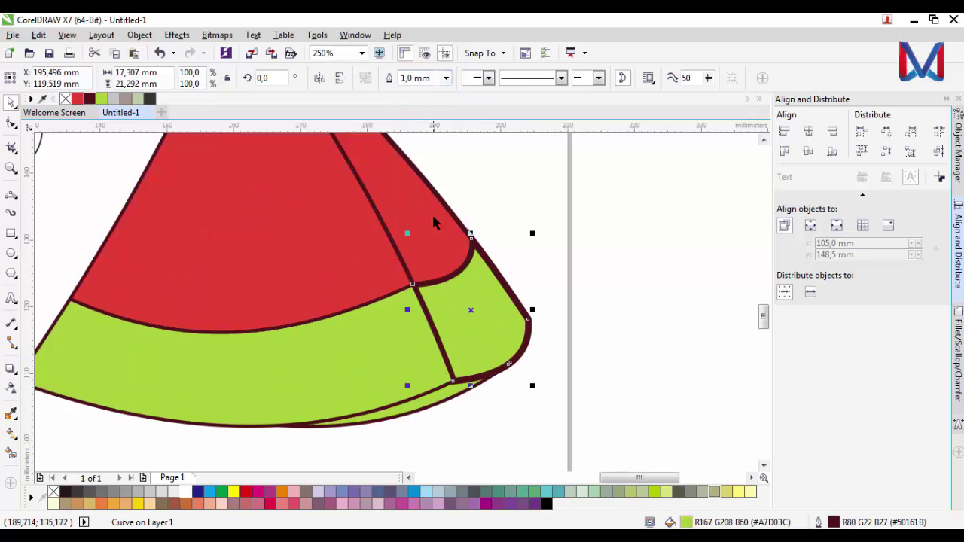
{"action": "left_click", "coordinate": [432, 217]}
{"action": "left_click", "coordinate": [446, 78]}
{"action": "left_click", "coordinate": [423, 157]}
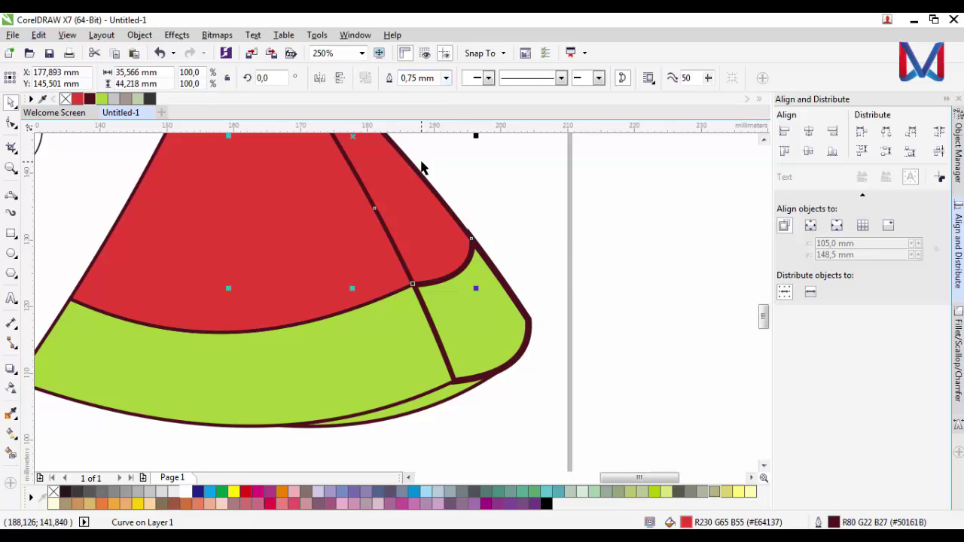
{"action": "left_click", "coordinate": [446, 77]}
{"action": "left_click", "coordinate": [424, 166]}
Set the outline width of the large red triangle and the front green band to 1.0 mm.
{"action": "left_click", "coordinate": [366, 221]}
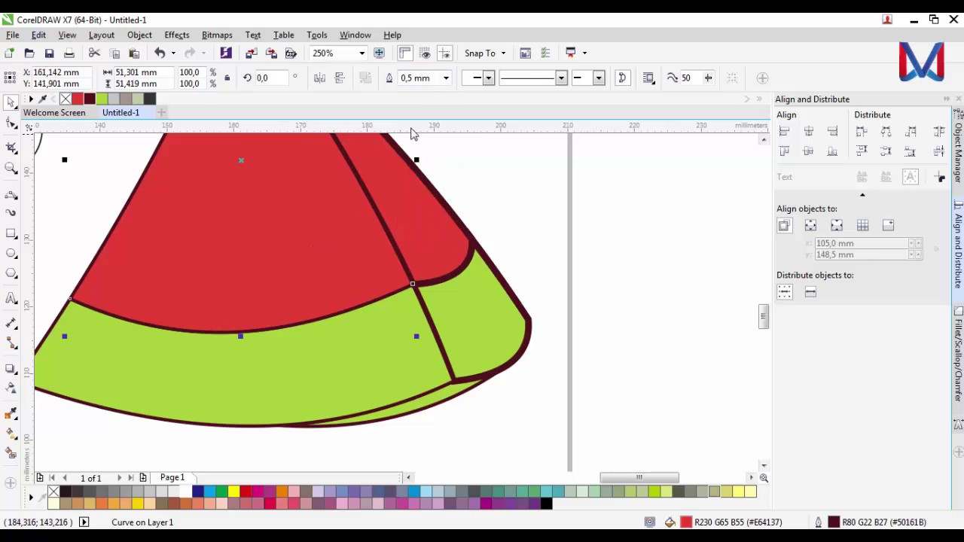
{"action": "left_click", "coordinate": [446, 77]}
{"action": "left_click", "coordinate": [413, 167]}
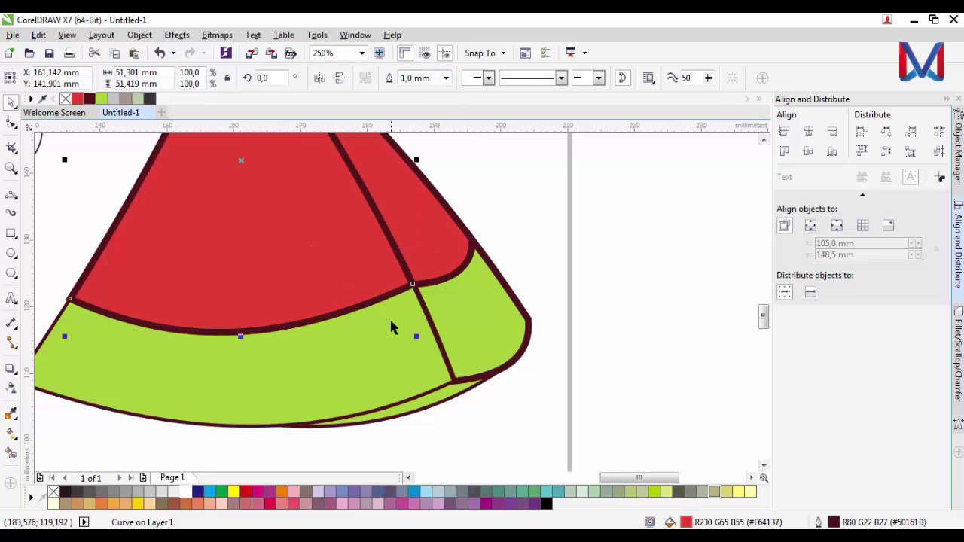
{"action": "left_click", "coordinate": [391, 322]}
{"action": "left_click", "coordinate": [446, 77]}
{"action": "left_click", "coordinate": [416, 167]}
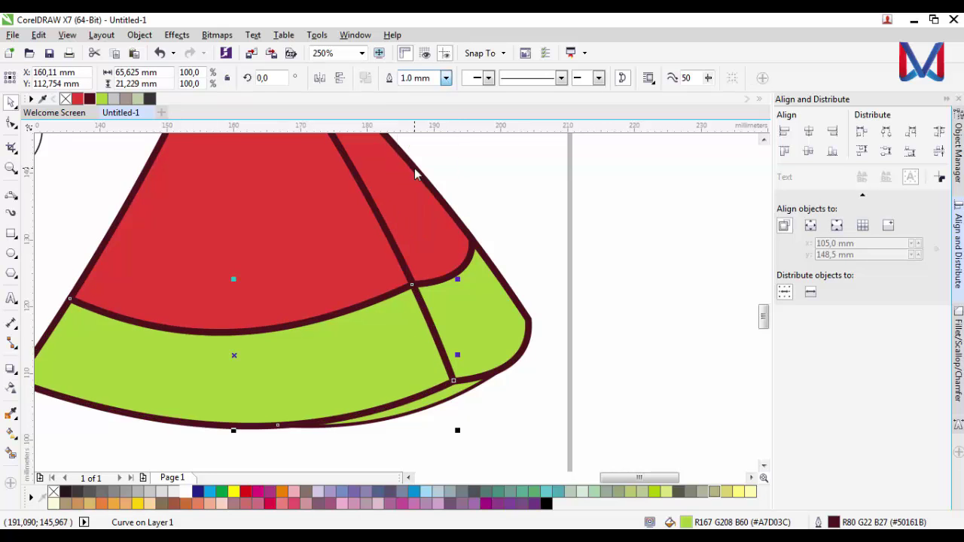
Set the outline width of the thin green rim shape to 1.0 mm.
{"action": "scroll", "coordinate": [430, 409], "scroll_direction": "up", "scroll_amount": 2}
{"action": "left_click", "coordinate": [434, 395]}
{"action": "left_click", "coordinate": [446, 78]}
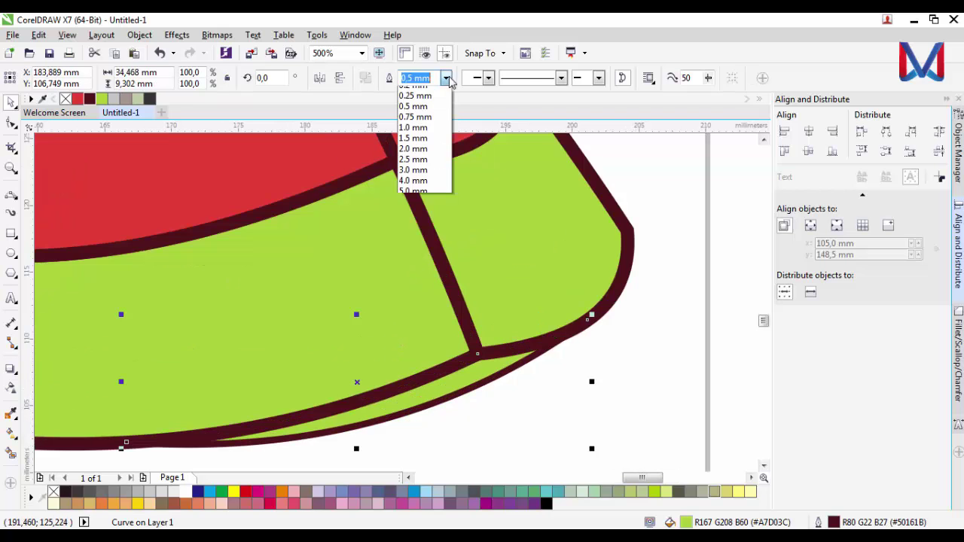
{"action": "left_click", "coordinate": [430, 175]}
{"action": "scroll", "coordinate": [502, 339], "scroll_direction": "down", "scroll_amount": 4}
{"action": "left_click", "coordinate": [500, 358]}
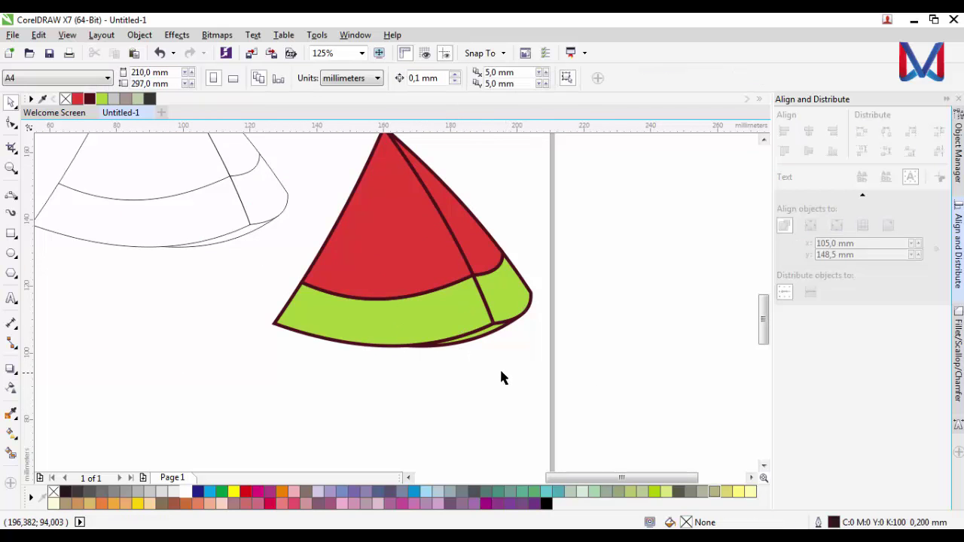
Select all five filled shapes of the coloured figure and convert their outlines to objects.
{"action": "scroll", "coordinate": [437, 263], "scroll_direction": "down", "scroll_amount": 2}
{"action": "scroll", "coordinate": [418, 232], "scroll_direction": "up", "scroll_amount": 3}
{"action": "scroll", "coordinate": [420, 229], "scroll_direction": "down", "scroll_amount": 4}
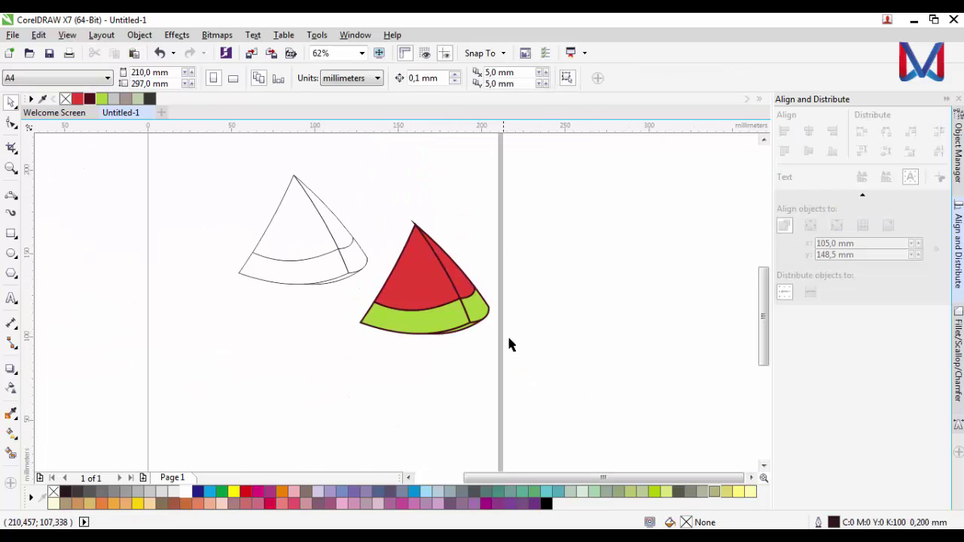
{"action": "left_click_drag", "start_coordinate": [519, 350], "coordinate": [362, 184]}
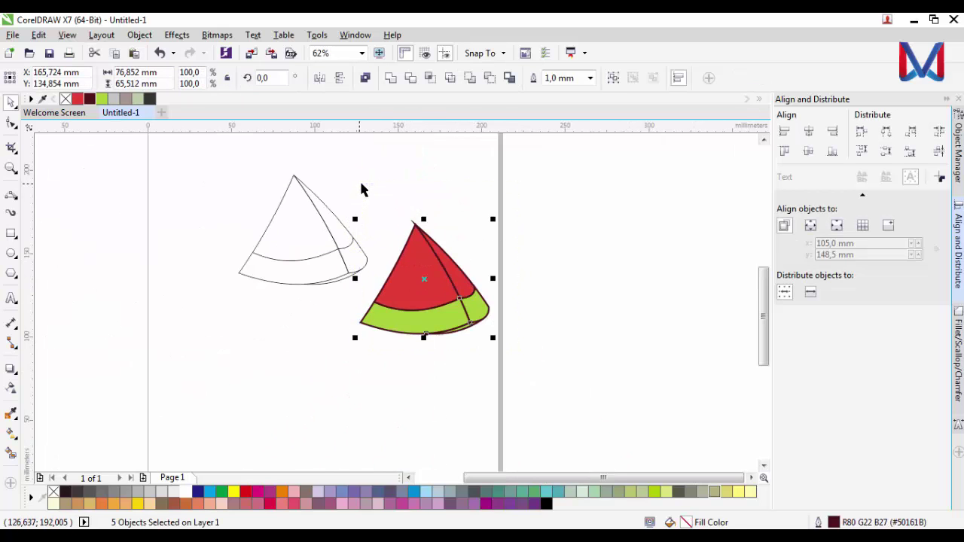
{"action": "left_click", "coordinate": [139, 35]}
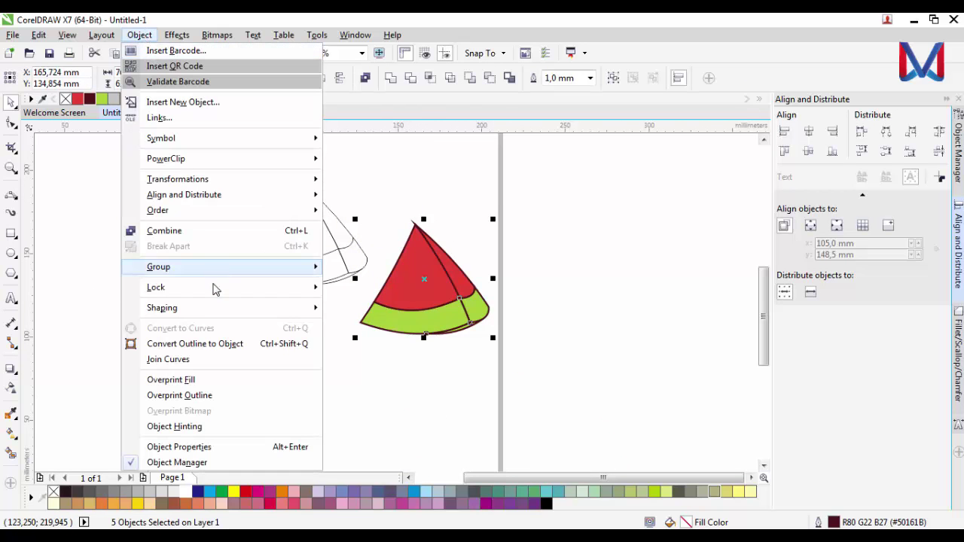
{"action": "left_click", "coordinate": [233, 344]}
{"action": "left_click", "coordinate": [482, 389]}
Move the tip node of the spike protruding from the side panel's outline onto the figure's apex.
{"action": "scroll", "coordinate": [414, 224], "scroll_direction": "up", "scroll_amount": 5}
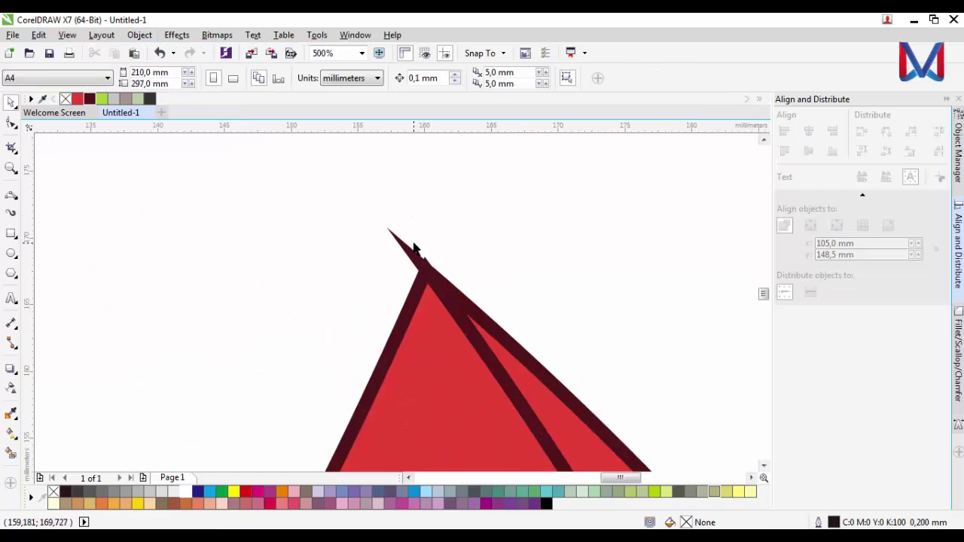
{"action": "left_click", "coordinate": [403, 286]}
{"action": "left_click", "coordinate": [12, 122]}
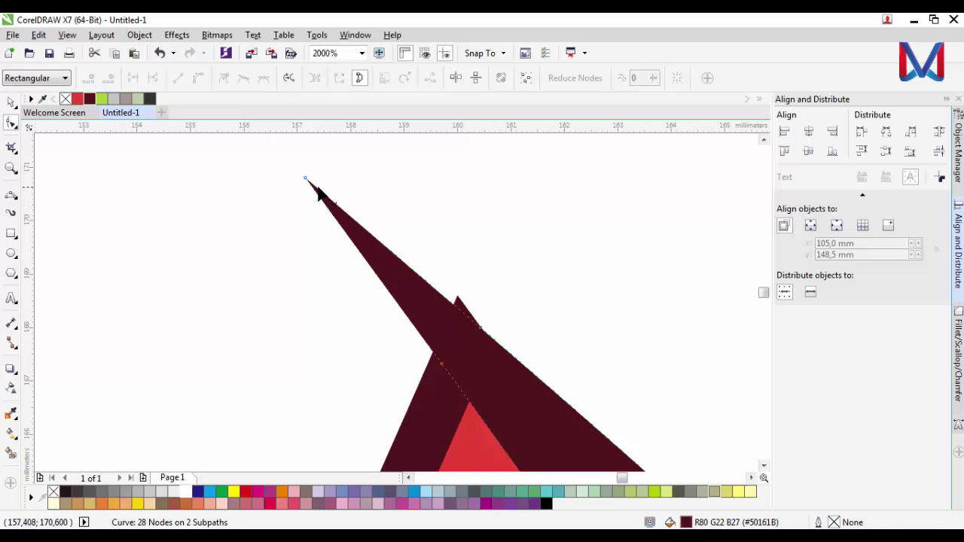
{"action": "left_click_drag", "start_coordinate": [306, 178], "coordinate": [457, 297]}
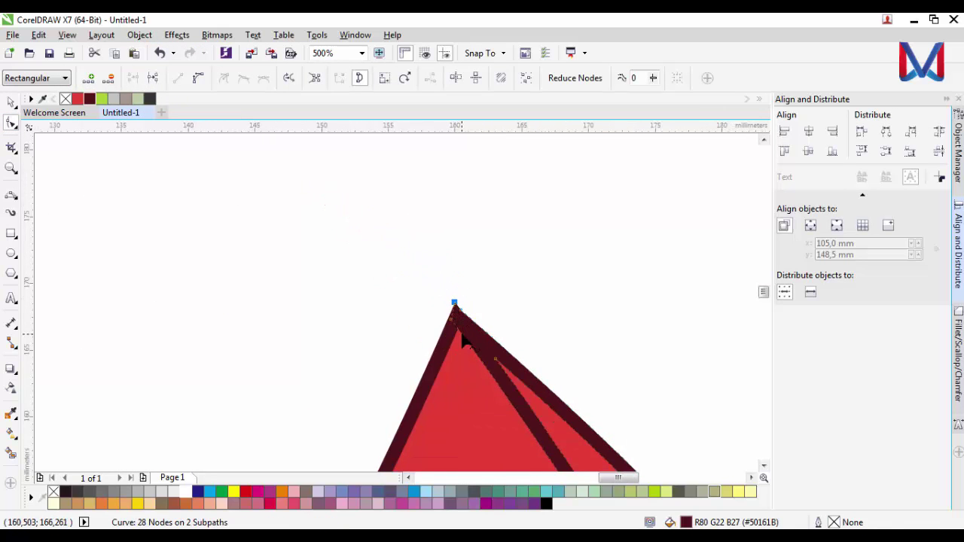
{"action": "double_click", "coordinate": [419, 275]}
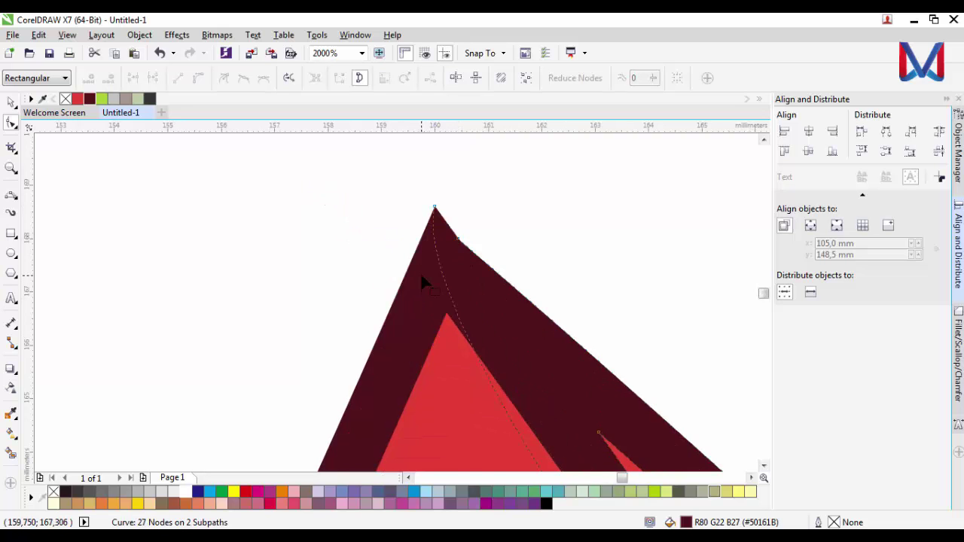
{"action": "key", "text": "ctrl+z"}
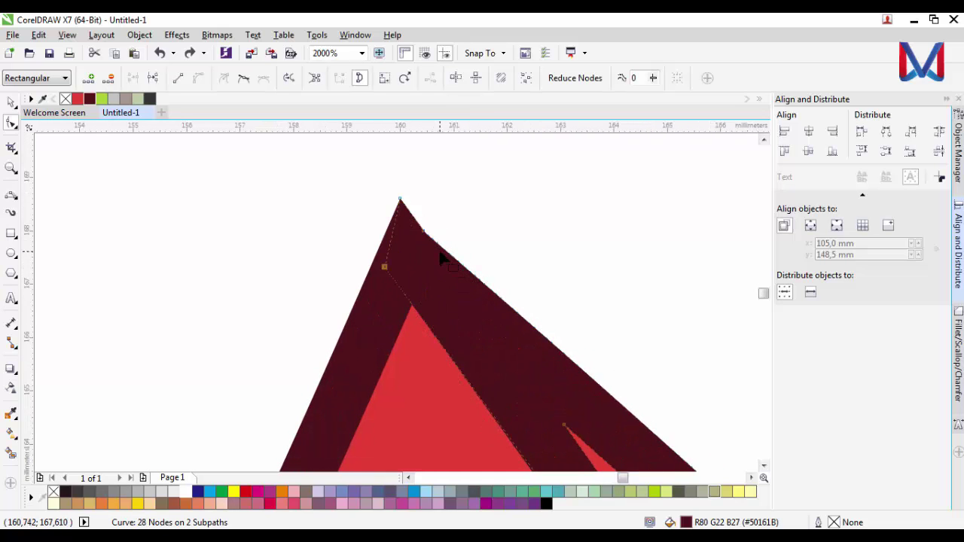
Weld the side panel's outline object with the large red triangle's outline object.
{"action": "left_click", "coordinate": [9, 103]}
{"action": "scroll", "coordinate": [303, 263], "scroll_direction": "down", "scroll_amount": 1}
{"action": "left_click", "coordinate": [336, 302], "text": "shift"}
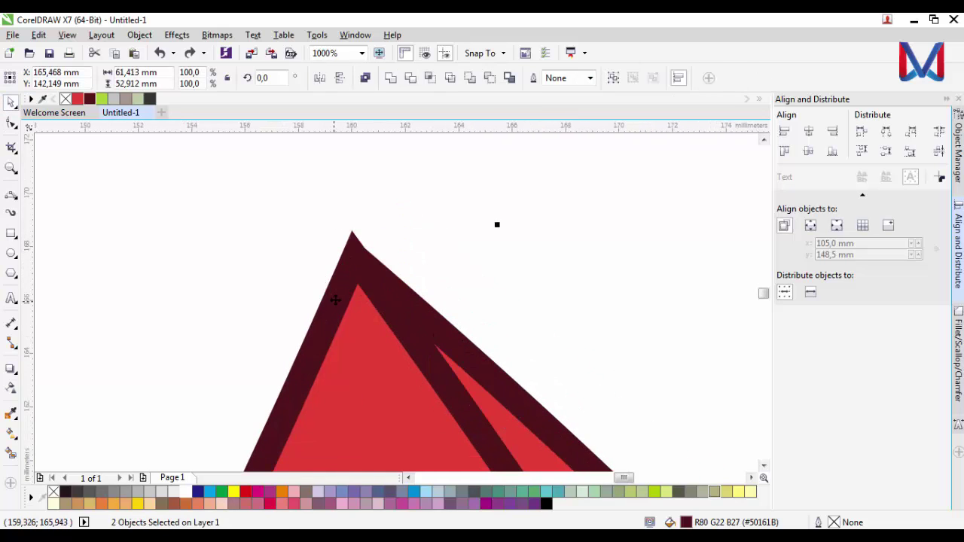
{"action": "left_click", "coordinate": [392, 80]}
{"action": "left_click", "coordinate": [396, 221]}
Delete the unfilled line drawing beside the coloured figure.
{"action": "scroll", "coordinate": [328, 221], "scroll_direction": "down", "scroll_amount": 3}
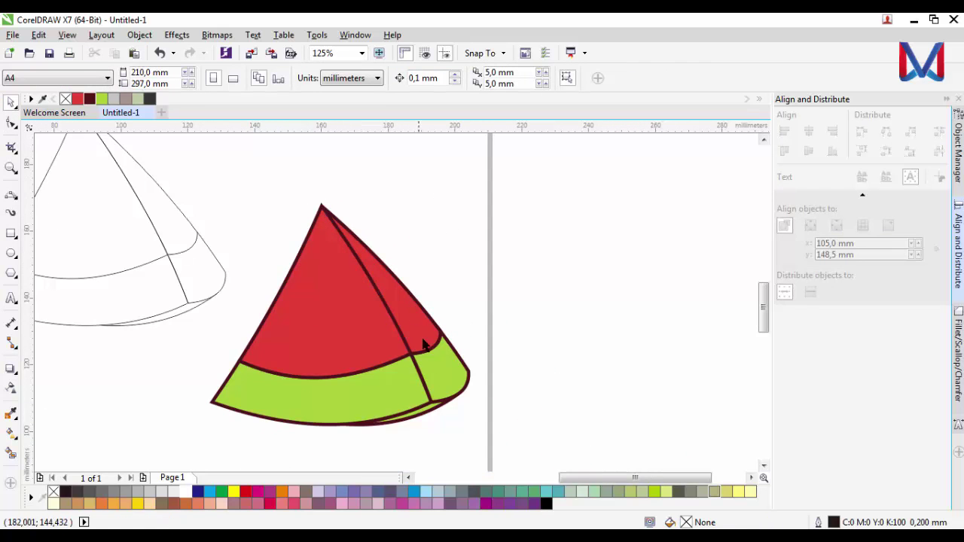
{"action": "scroll", "coordinate": [424, 407], "scroll_direction": "up", "scroll_amount": 1}
{"action": "scroll", "coordinate": [424, 407], "scroll_direction": "up", "scroll_amount": 1}
{"action": "scroll", "coordinate": [543, 307], "scroll_direction": "down", "scroll_amount": 2}
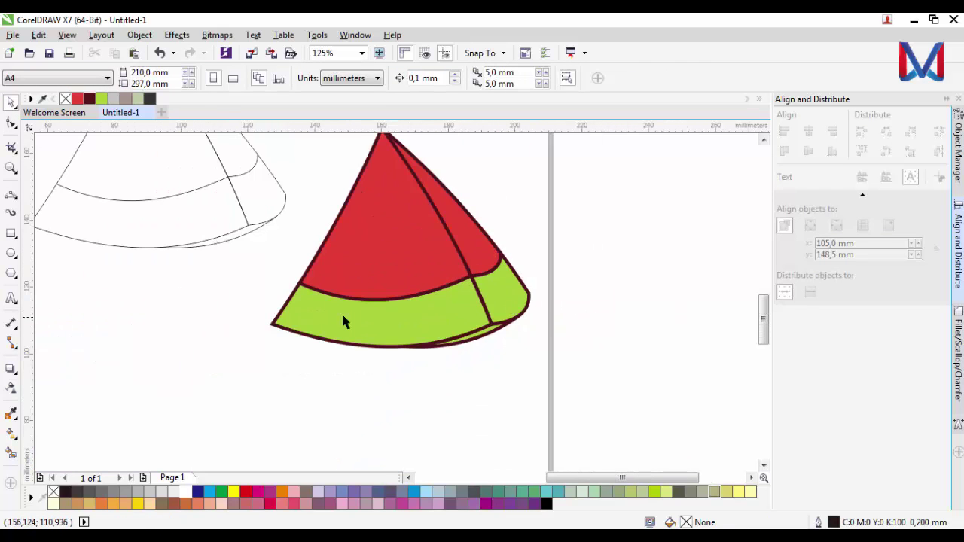
{"action": "scroll", "coordinate": [343, 321], "scroll_direction": "up", "scroll_amount": 3}
{"action": "scroll", "coordinate": [278, 300], "scroll_direction": "down", "scroll_amount": 3}
{"action": "scroll", "coordinate": [459, 370], "scroll_direction": "down", "scroll_amount": 1}
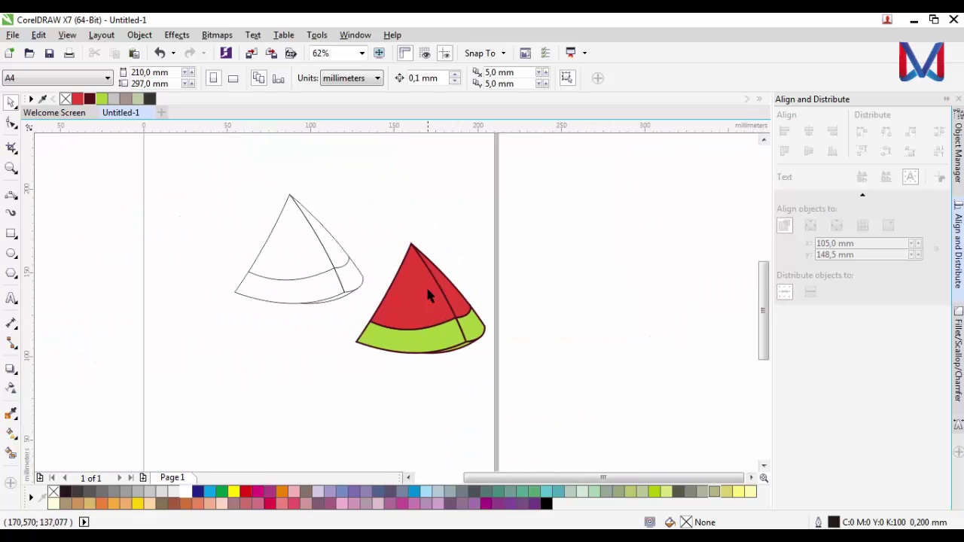
{"action": "left_click_drag", "start_coordinate": [209, 179], "coordinate": [369, 316]}
{"action": "key", "text": "Delete"}
{"action": "scroll", "coordinate": [463, 323], "scroll_direction": "up", "scroll_amount": 3}
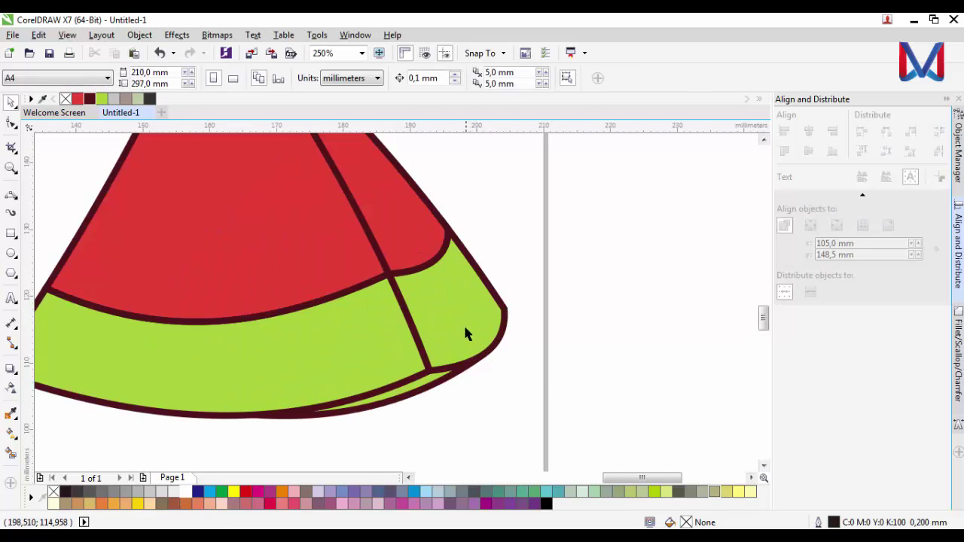
{"action": "left_click", "coordinate": [10, 195]}
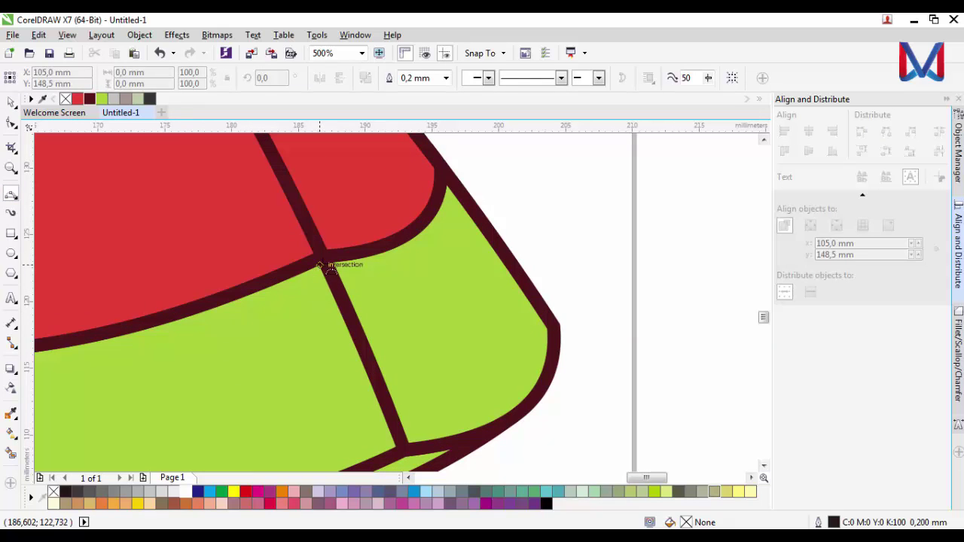
{"action": "left_click_drag", "start_coordinate": [332, 261], "coordinate": [448, 187]}
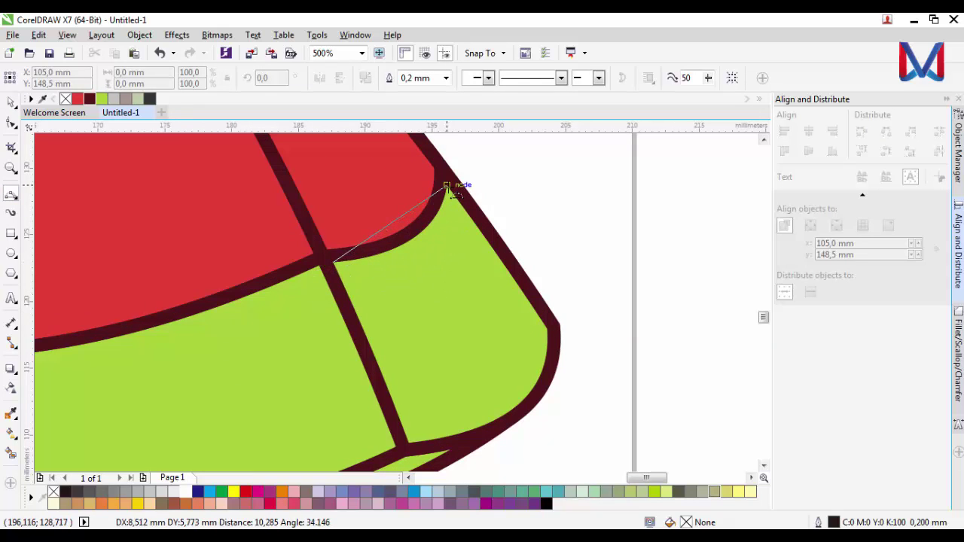
{"action": "left_click", "coordinate": [435, 244]}
{"action": "key", "text": "ctrl+z"}
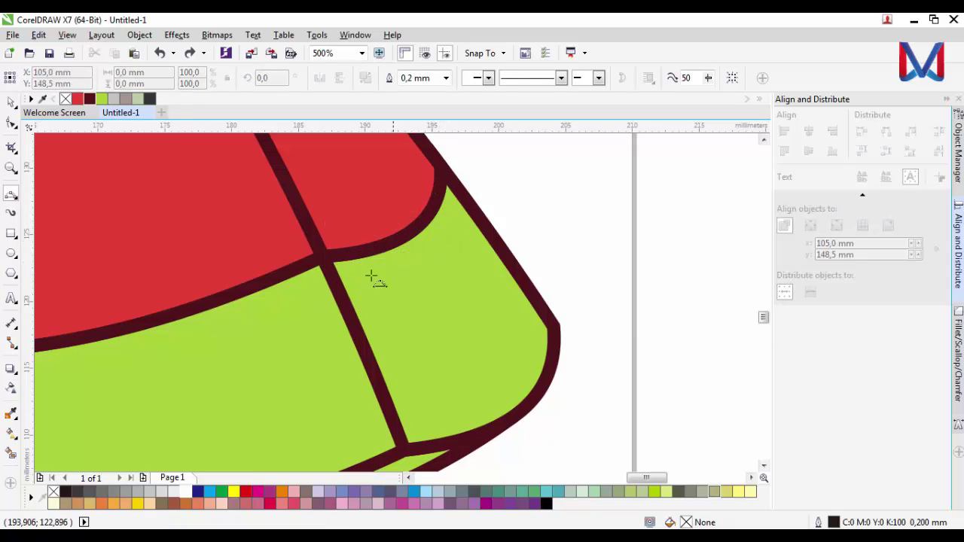
Draw two connected curves inside the side rind panel and smart-fill the area between them and the maroon outline dark grey.
{"action": "left_click_drag", "start_coordinate": [332, 261], "coordinate": [490, 421]}
{"action": "left_click", "coordinate": [409, 263]}
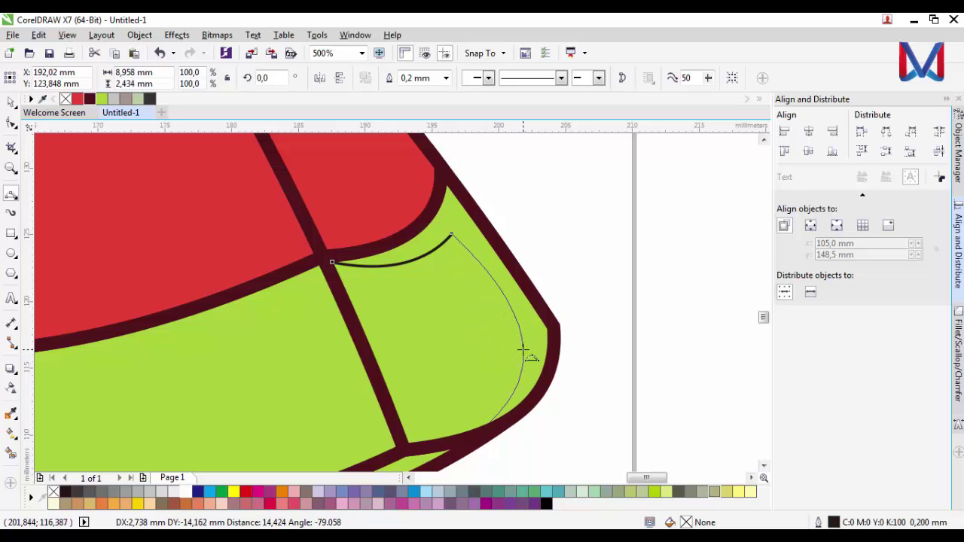
{"action": "left_click", "coordinate": [526, 351]}
{"action": "left_click", "coordinate": [11, 452]}
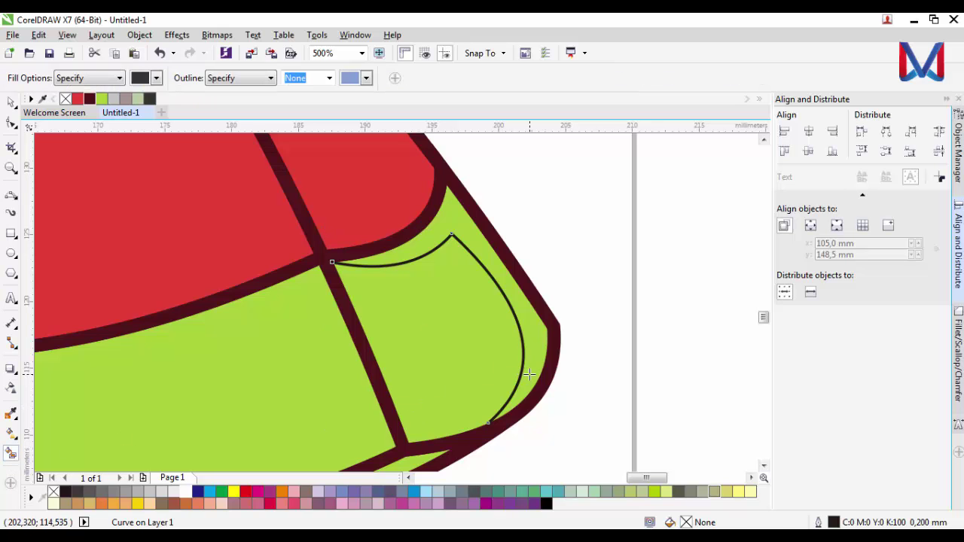
{"action": "left_click", "coordinate": [529, 374]}
Delete the thin black construction curve bordering the dark grey fill on the side rind.
{"action": "key", "text": "space"}
{"action": "left_click", "coordinate": [550, 196]}
{"action": "scroll", "coordinate": [451, 238], "scroll_direction": "up", "scroll_amount": 4}
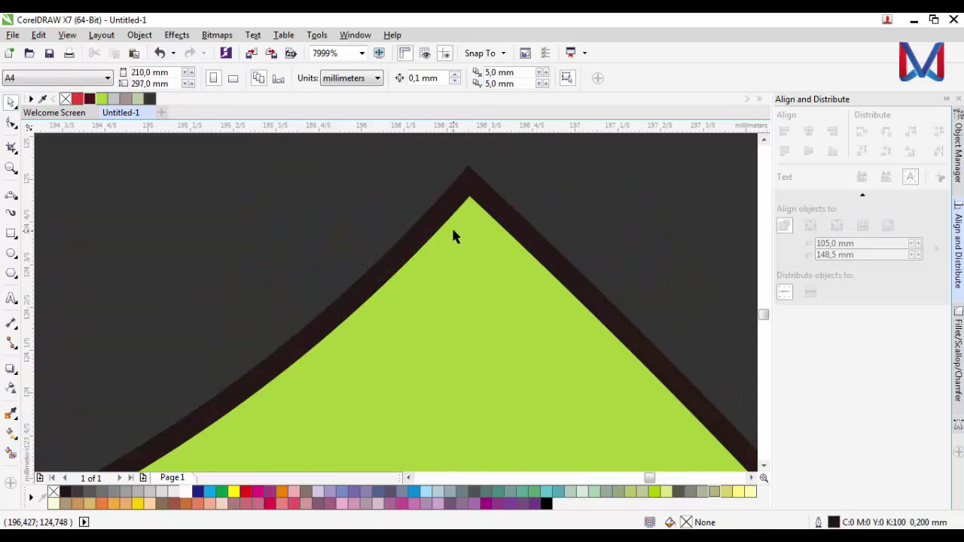
{"action": "left_click", "coordinate": [447, 212]}
{"action": "scroll", "coordinate": [442, 216], "scroll_direction": "down", "scroll_amount": 6}
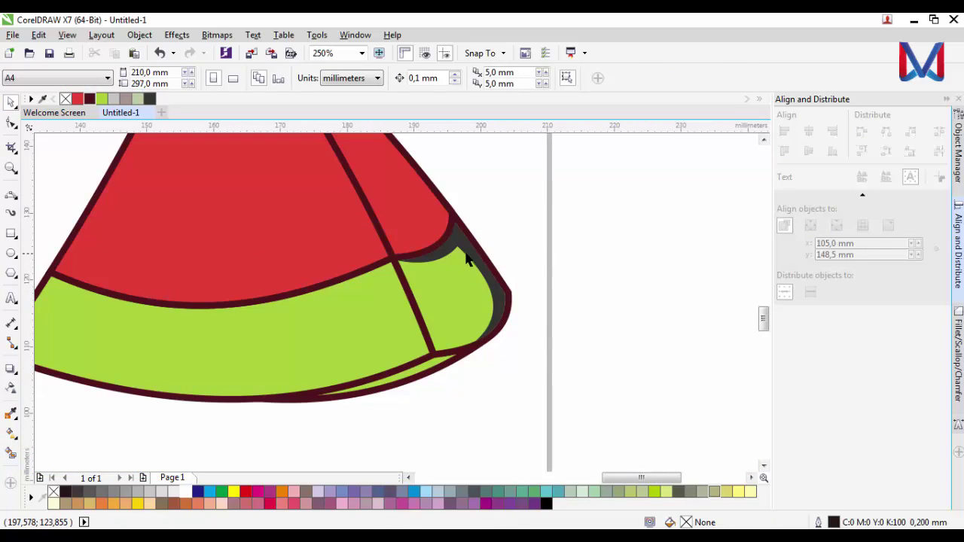
Fill the side rind's dark grey shape with 80% Black and give it a uniform transparency of 85.
{"action": "left_click", "coordinate": [469, 252]}
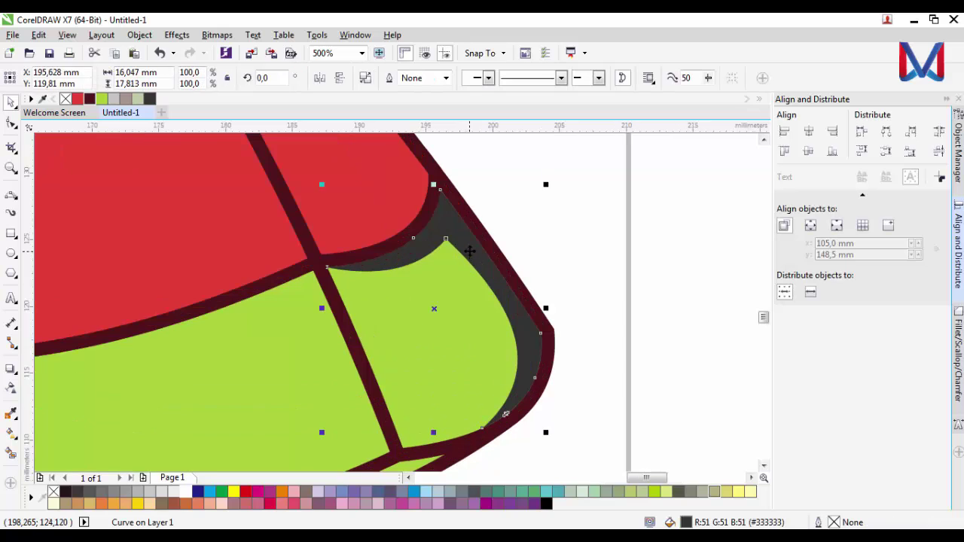
{"action": "left_click", "coordinate": [150, 100]}
{"action": "left_click", "coordinate": [10, 387]}
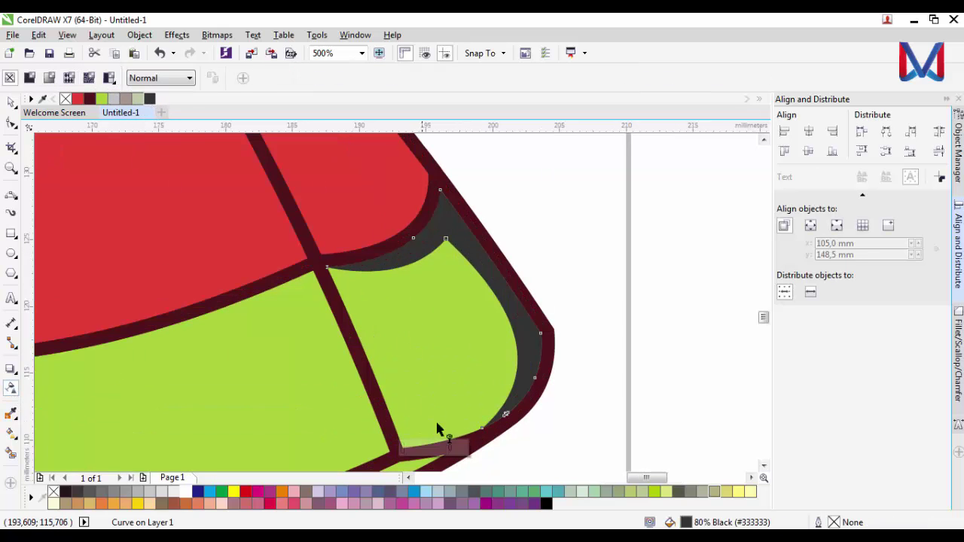
{"action": "left_click", "coordinate": [437, 427]}
{"action": "left_click_drag", "start_coordinate": [423, 448], "coordinate": [442, 460]}
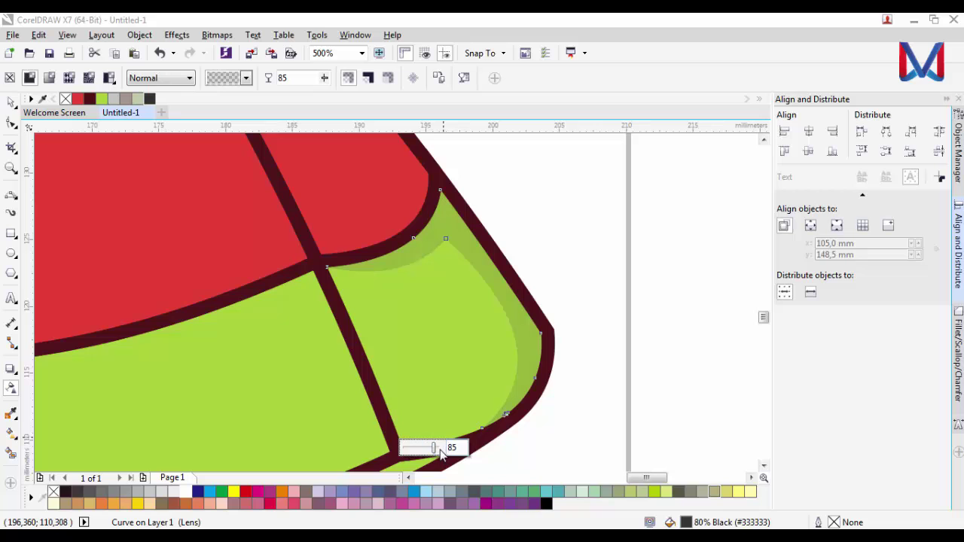
{"action": "left_click", "coordinate": [11, 103]}
{"action": "left_click", "coordinate": [574, 183]}
{"action": "scroll", "coordinate": [632, 325], "scroll_direction": "down", "scroll_amount": 2}
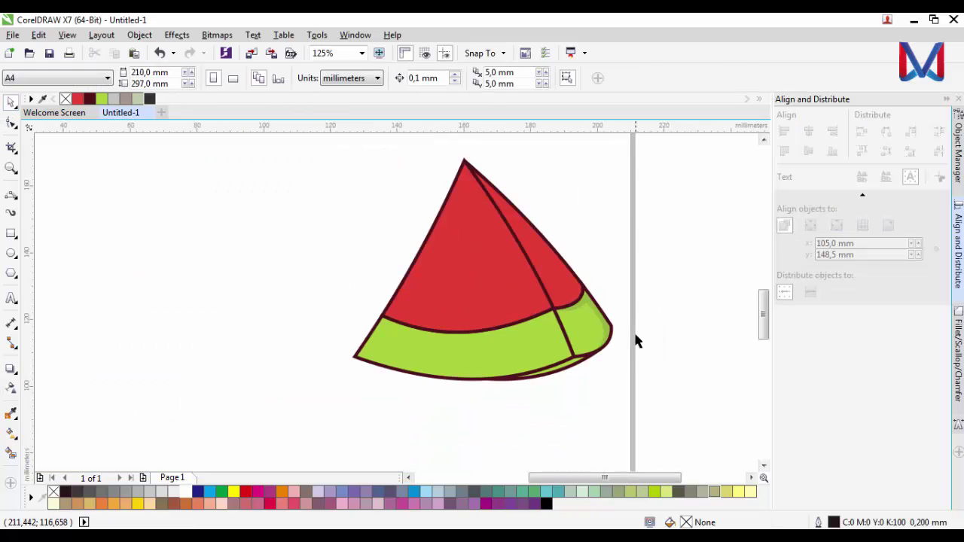
{"action": "scroll", "coordinate": [581, 309], "scroll_direction": "up", "scroll_amount": 4}
{"action": "left_click", "coordinate": [584, 278]}
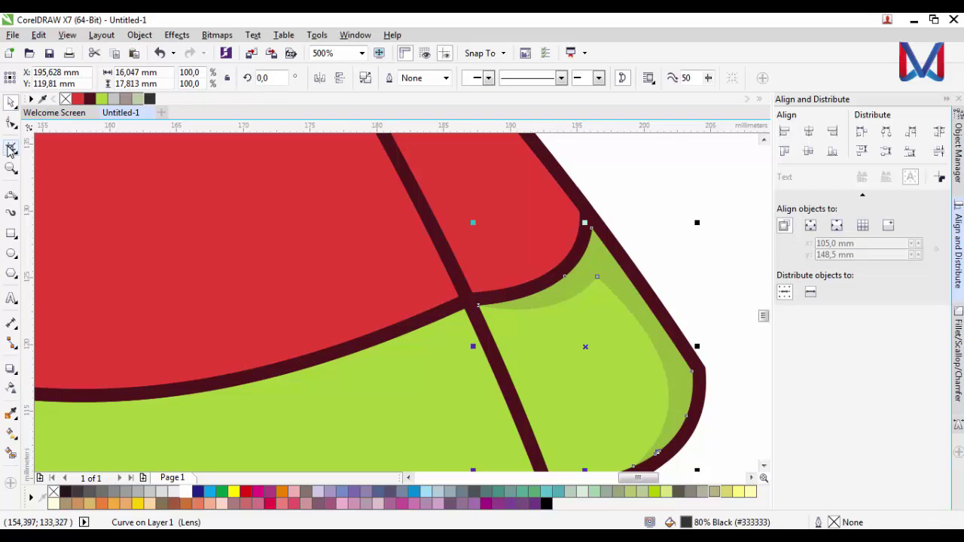
{"action": "left_click", "coordinate": [11, 125]}
{"action": "double_click", "coordinate": [598, 278]}
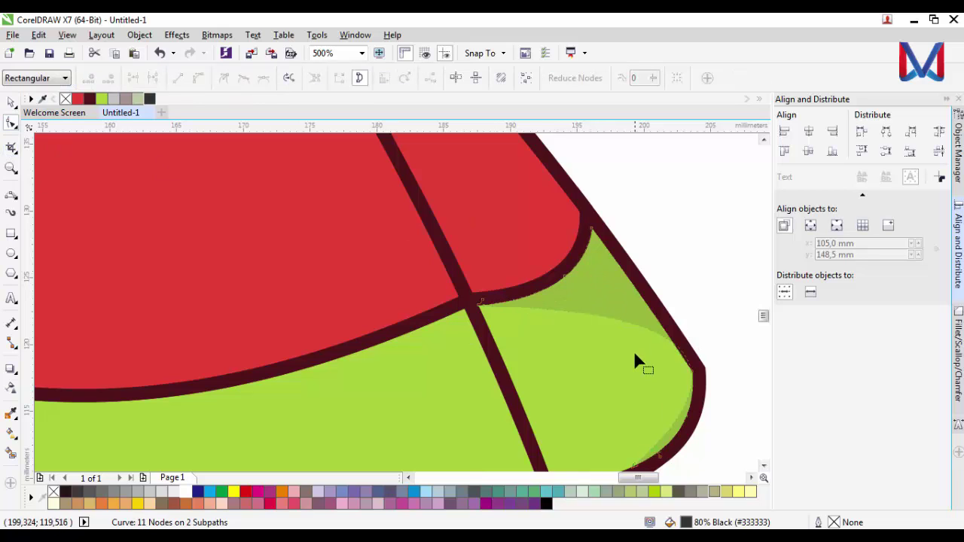
{"action": "key", "text": "ctrl+z"}
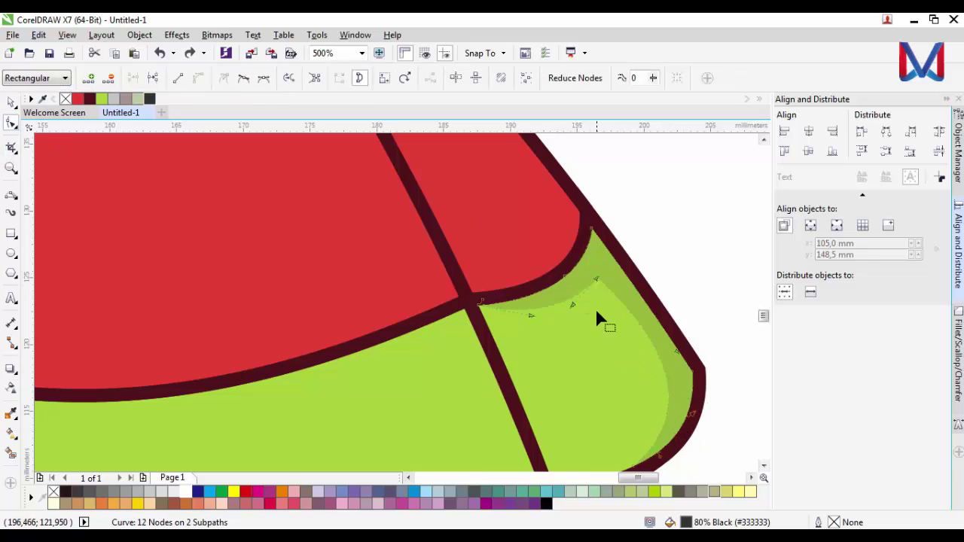
Round the side rind shade's inner corner by adding nodes along its inner edge and deleting the corner node.
{"action": "double_click", "coordinate": [667, 398]}
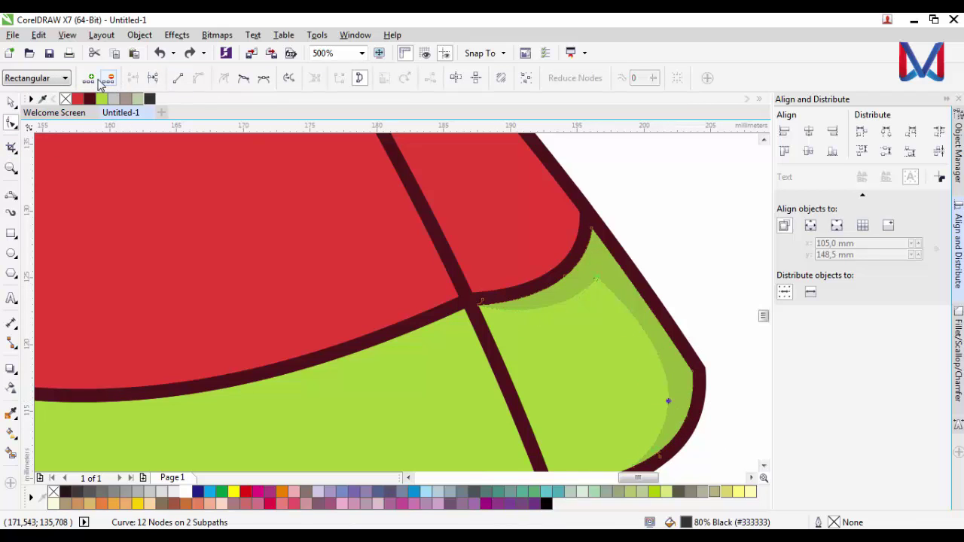
{"action": "key", "text": "Delete"}
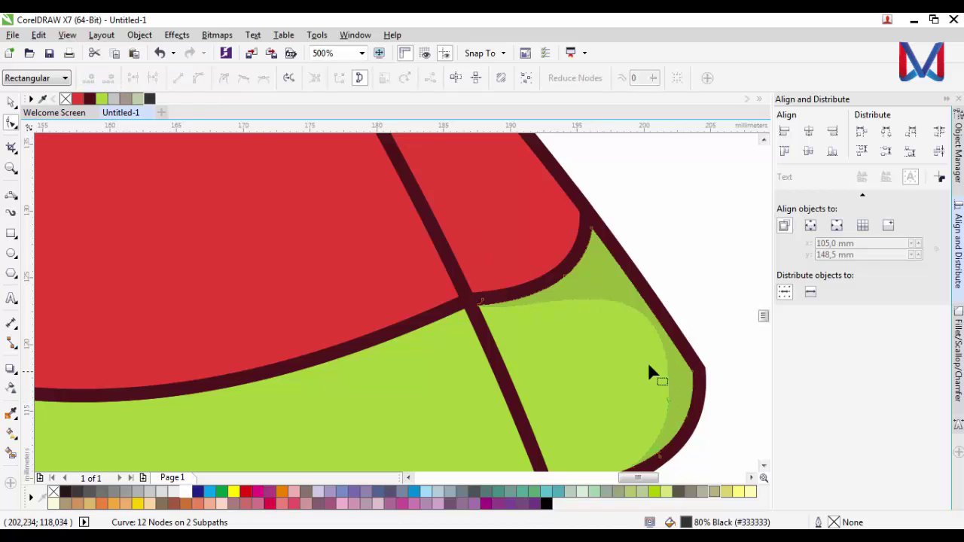
{"action": "key", "text": "ctrl+z"}
{"action": "scroll", "coordinate": [555, 316], "scroll_direction": "down", "scroll_amount": 2}
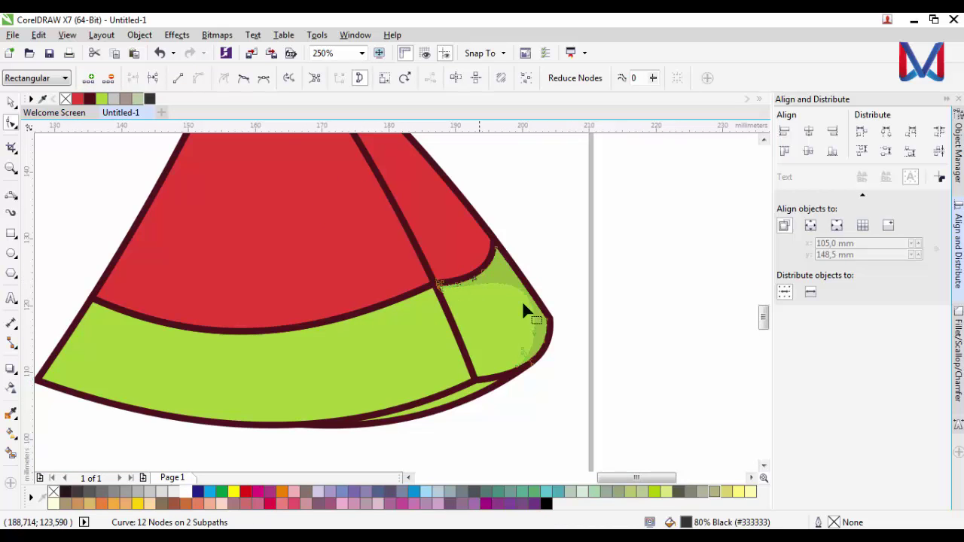
{"action": "scroll", "coordinate": [521, 321], "scroll_direction": "up", "scroll_amount": 6}
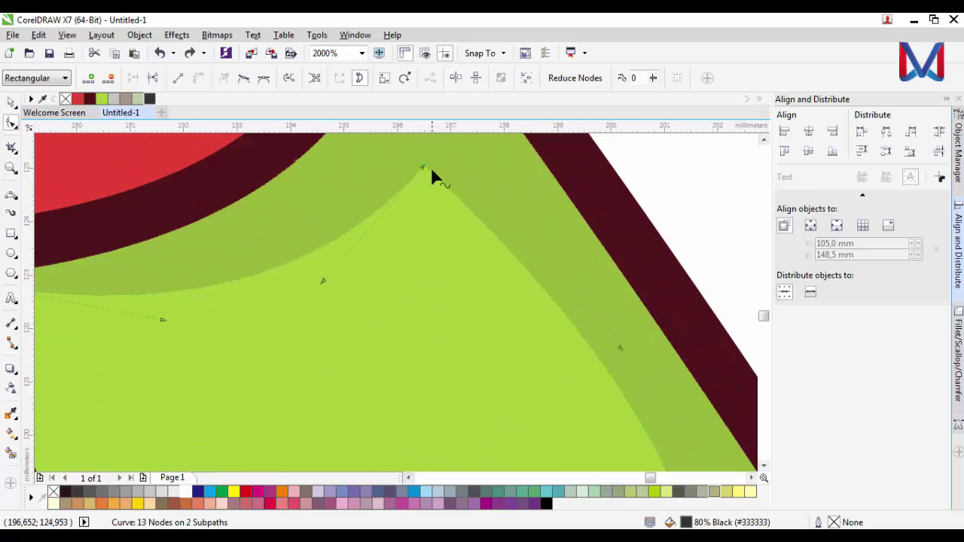
{"action": "left_click", "coordinate": [480, 218]}
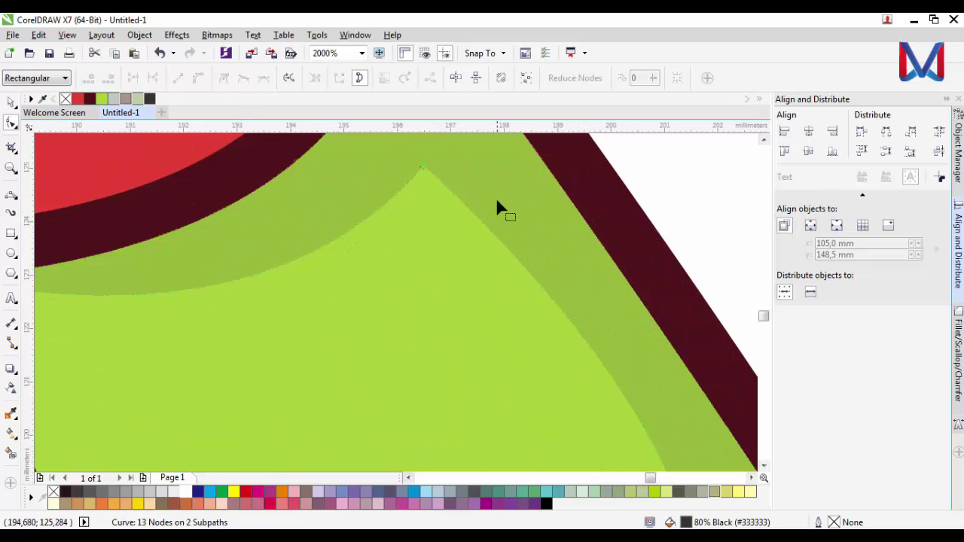
{"action": "double_click", "coordinate": [498, 239]}
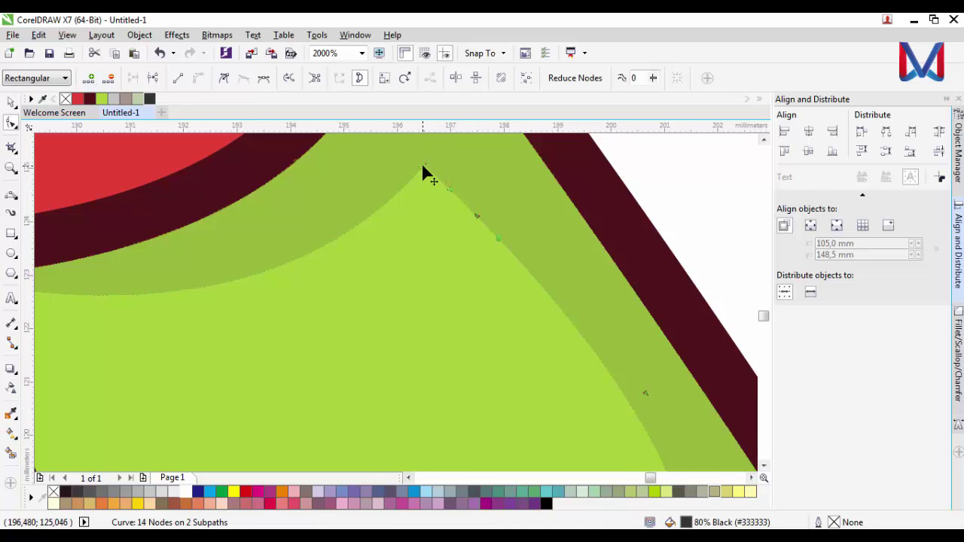
{"action": "key", "text": "ctrl+z"}
{"action": "scroll", "coordinate": [505, 278], "scroll_direction": "down", "scroll_amount": 8}
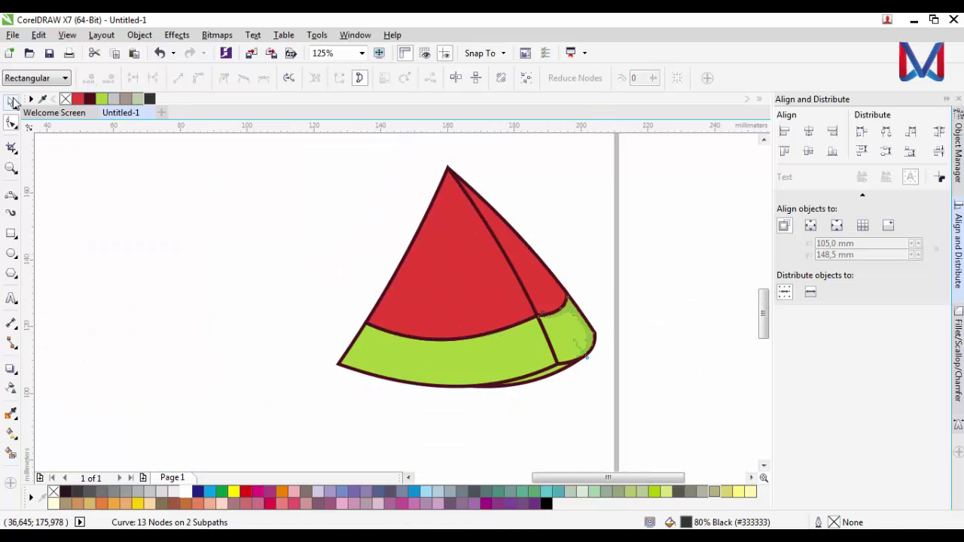
{"action": "left_click", "coordinate": [12, 102]}
{"action": "left_click", "coordinate": [153, 235]}
Draw a curve spanning about 53 mm across the front rind below the red flesh and smart-fill the strip above it dark grey.
{"action": "scroll", "coordinate": [153, 236], "scroll_direction": "down", "scroll_amount": 2}
{"action": "scroll", "coordinate": [287, 283], "scroll_direction": "up", "scroll_amount": 4}
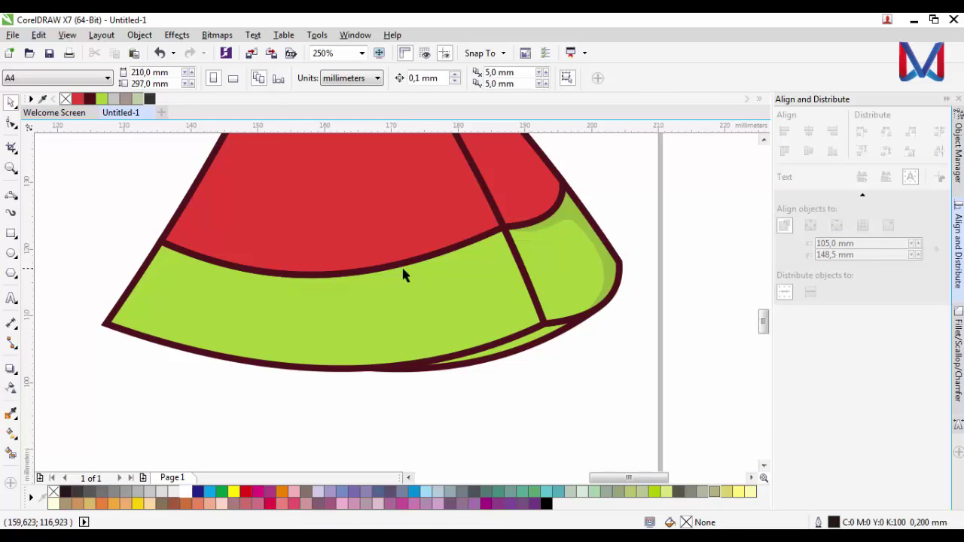
{"action": "left_click", "coordinate": [13, 197]}
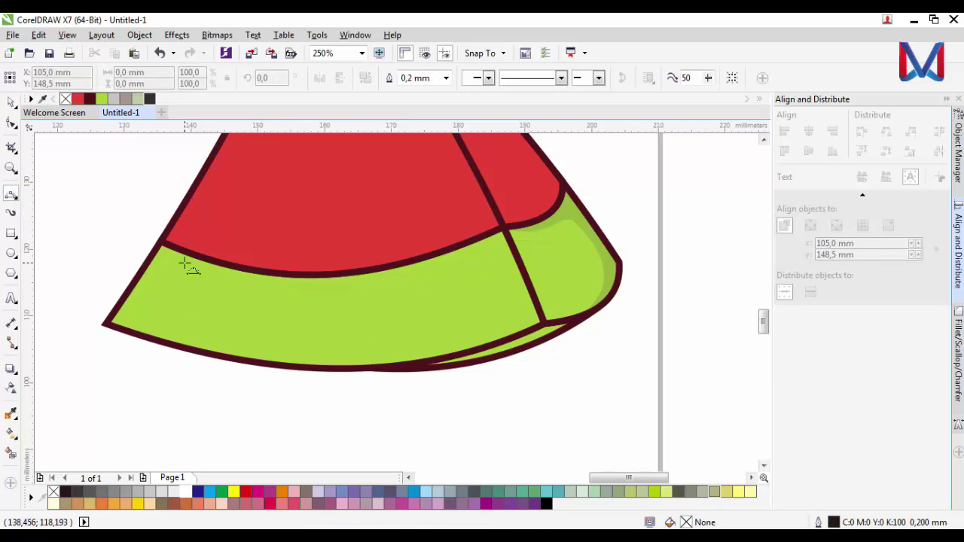
{"action": "left_click_drag", "start_coordinate": [154, 259], "coordinate": [507, 237]}
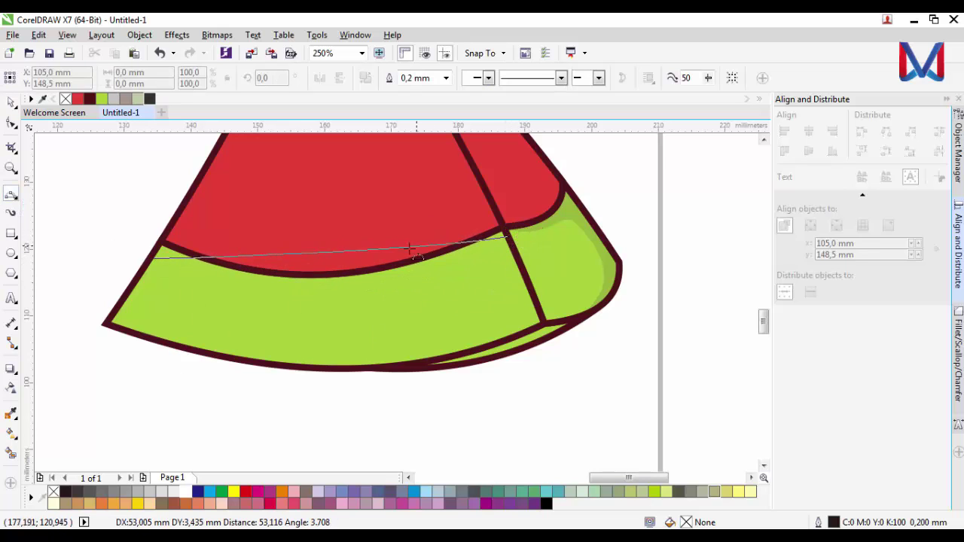
{"action": "left_click", "coordinate": [329, 286]}
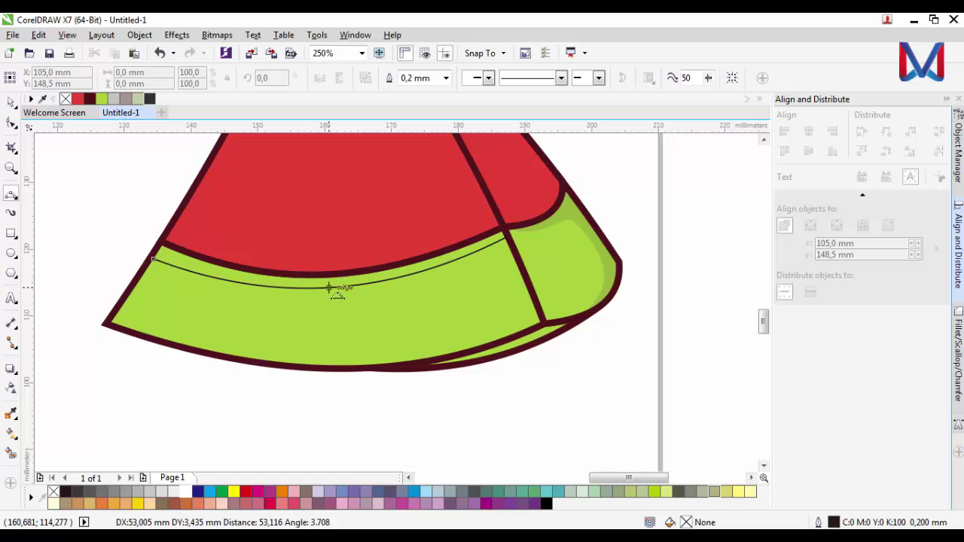
{"action": "left_click", "coordinate": [12, 453]}
{"action": "left_click", "coordinate": [204, 268]}
{"action": "left_click", "coordinate": [10, 102]}
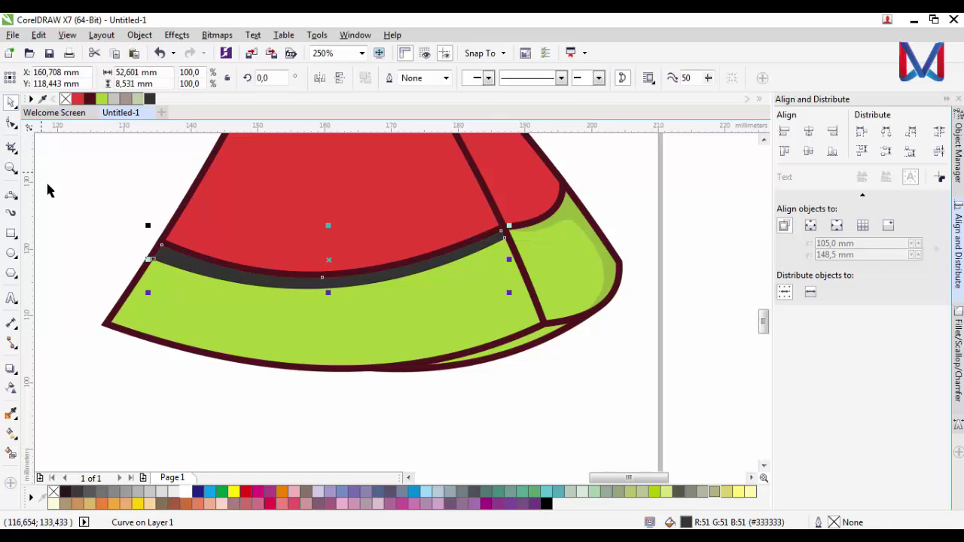
Delete the thin black construction curve along the lower edge of the front rind's dark grey strip.
{"action": "left_click", "coordinate": [60, 192]}
{"action": "scroll", "coordinate": [162, 254], "scroll_direction": "up", "scroll_amount": 4}
{"action": "left_click", "coordinate": [118, 279]}
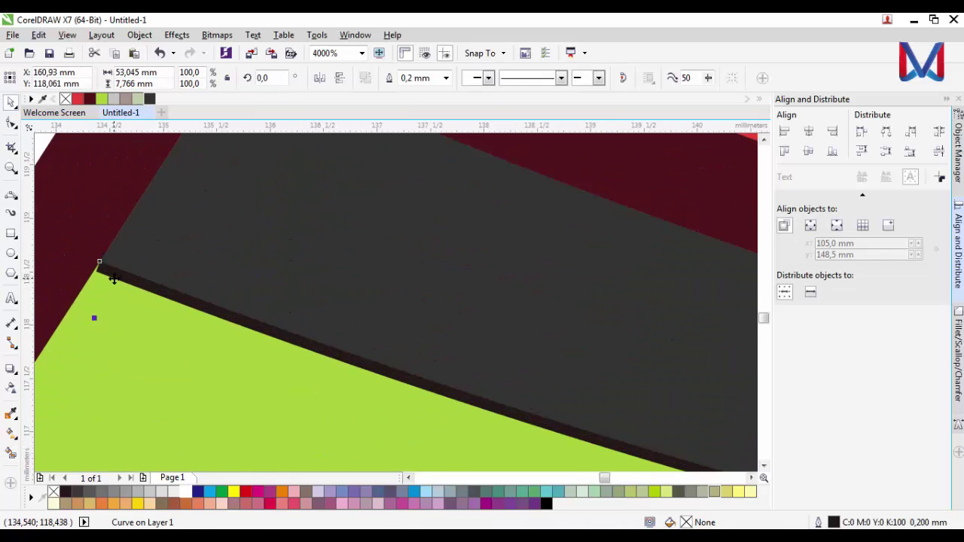
{"action": "scroll", "coordinate": [113, 278], "scroll_direction": "down", "scroll_amount": 8}
{"action": "scroll", "coordinate": [309, 291], "scroll_direction": "up", "scroll_amount": 2}
Apply a uniform transparency of 81 to the front rind's dark grey strip.
{"action": "left_click", "coordinate": [235, 282]}
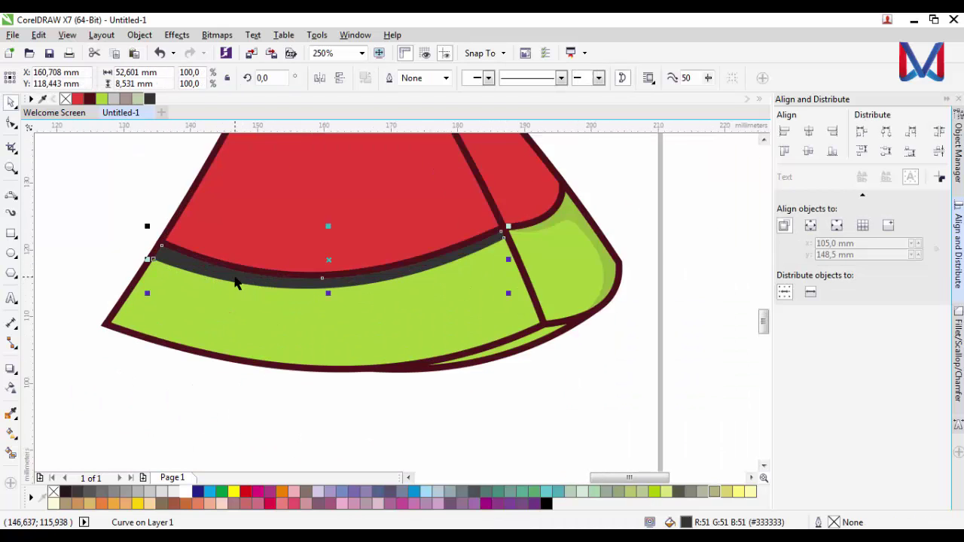
{"action": "left_click", "coordinate": [10, 388]}
{"action": "left_click_drag", "start_coordinate": [315, 309], "coordinate": [327, 308]}
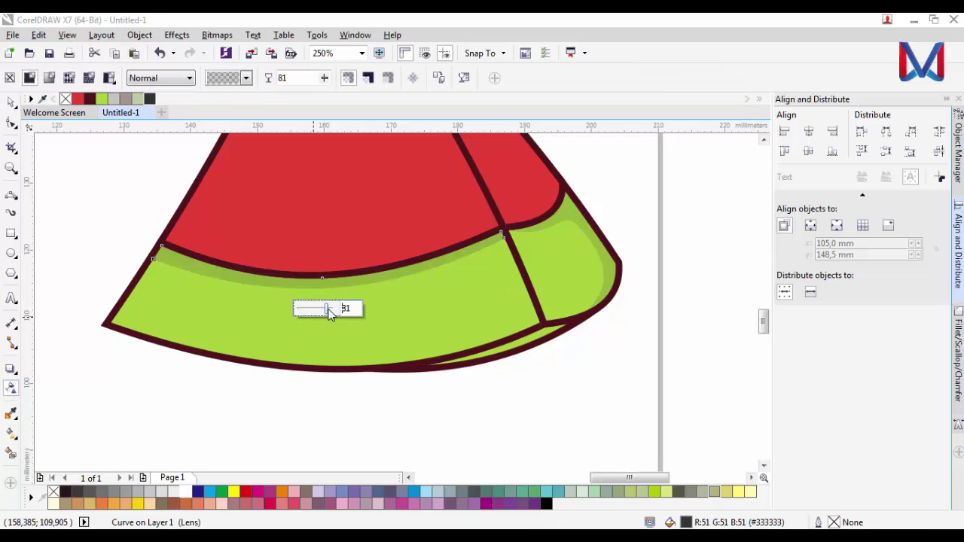
Add a node near the pointed inner end of the side rind's shade and move it down against the dividing outline.
{"action": "scroll", "coordinate": [527, 237], "scroll_direction": "up", "scroll_amount": 4}
{"action": "key", "text": "F10"}
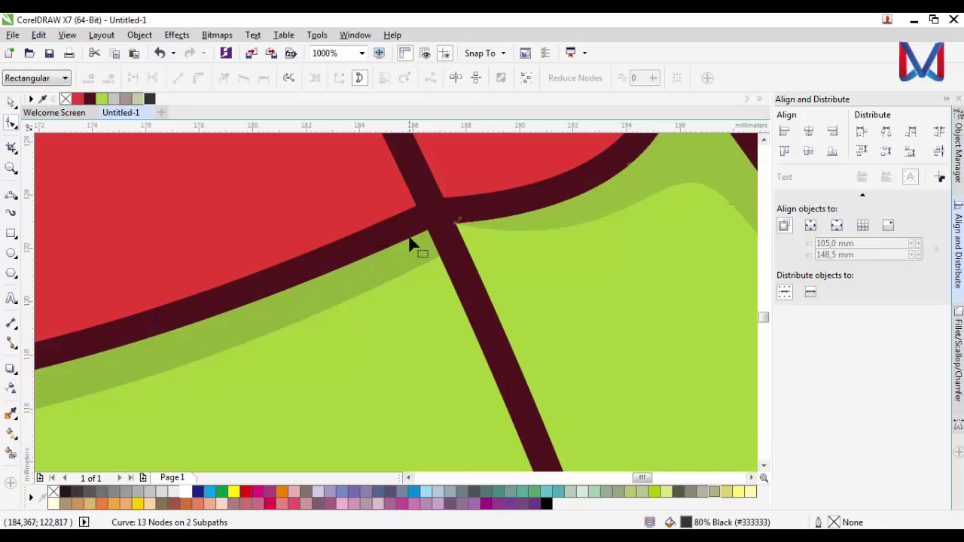
{"action": "scroll", "coordinate": [489, 234], "scroll_direction": "up", "scroll_amount": 2}
{"action": "left_click", "coordinate": [517, 232]}
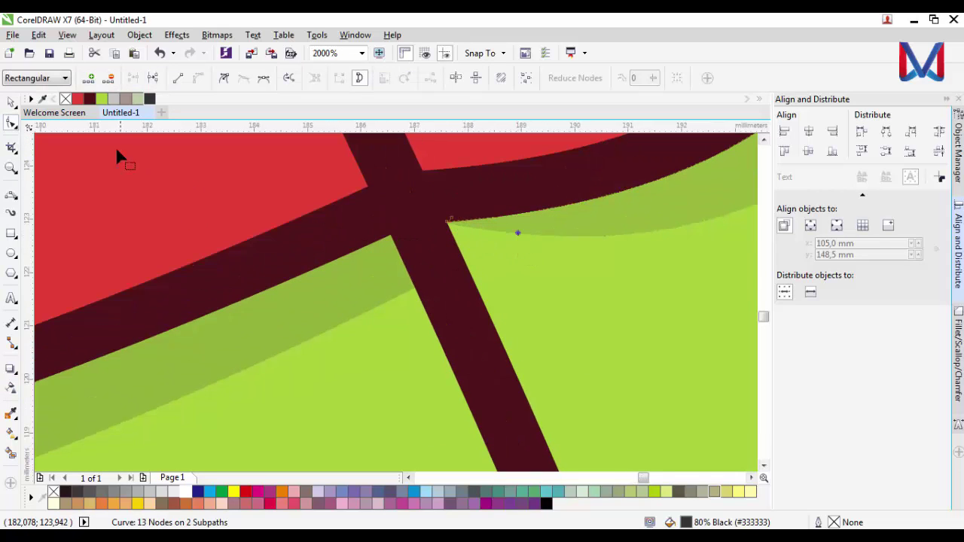
{"action": "left_click_drag", "start_coordinate": [517, 243], "coordinate": [465, 250]}
Convert the shade's short segment beside the dividing outline to a straight line and align its lower node with that outline.
{"action": "scroll", "coordinate": [452, 280], "scroll_direction": "up", "scroll_amount": 1}
{"action": "left_click", "coordinate": [462, 227]}
{"action": "left_click", "coordinate": [178, 78]}
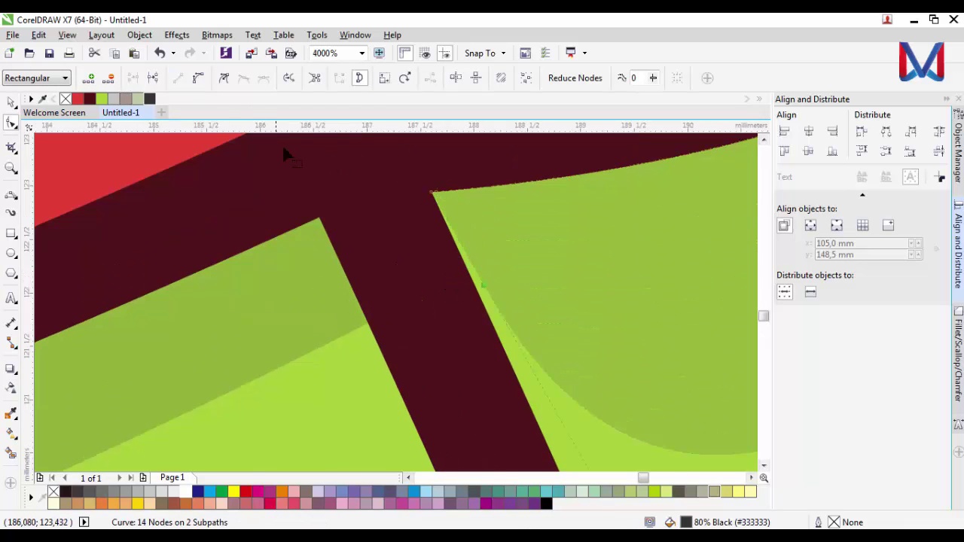
{"action": "scroll", "coordinate": [432, 275], "scroll_direction": "down", "scroll_amount": 3}
{"action": "scroll", "coordinate": [452, 290], "scroll_direction": "up", "scroll_amount": 3}
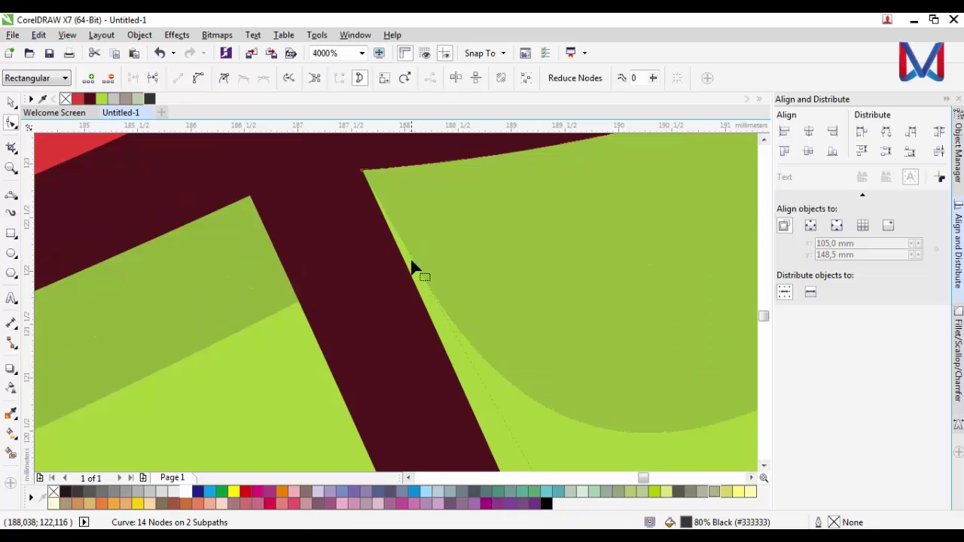
{"action": "left_click_drag", "start_coordinate": [409, 264], "coordinate": [400, 264]}
{"action": "scroll", "coordinate": [400, 264], "scroll_direction": "down", "scroll_amount": 1}
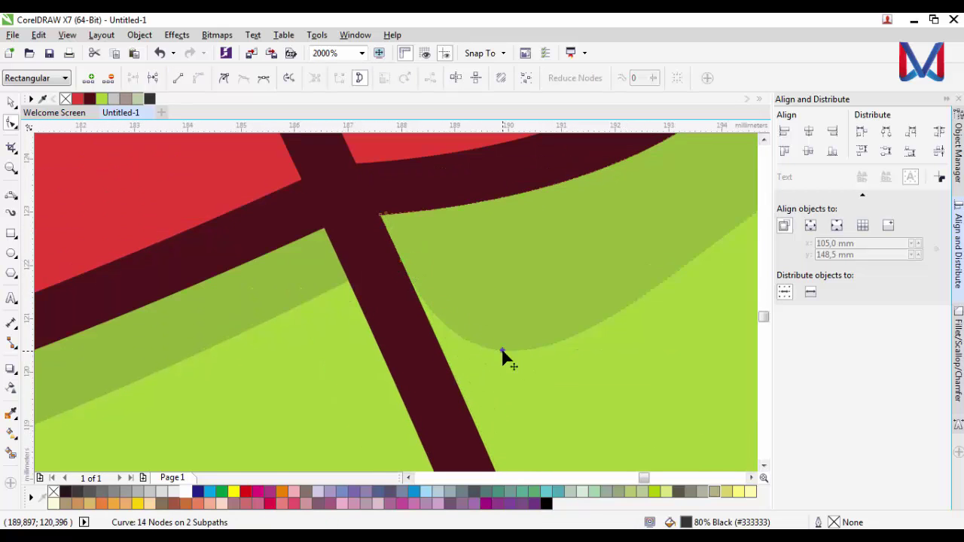
Convert the side rind shade's lower inner edge, starting at the dividing outline, to a straight line and adjust the adjoining curve.
{"action": "left_click", "coordinate": [178, 77]}
{"action": "scroll", "coordinate": [270, 257], "scroll_direction": "down", "scroll_amount": 1}
{"action": "scroll", "coordinate": [545, 224], "scroll_direction": "down", "scroll_amount": 1}
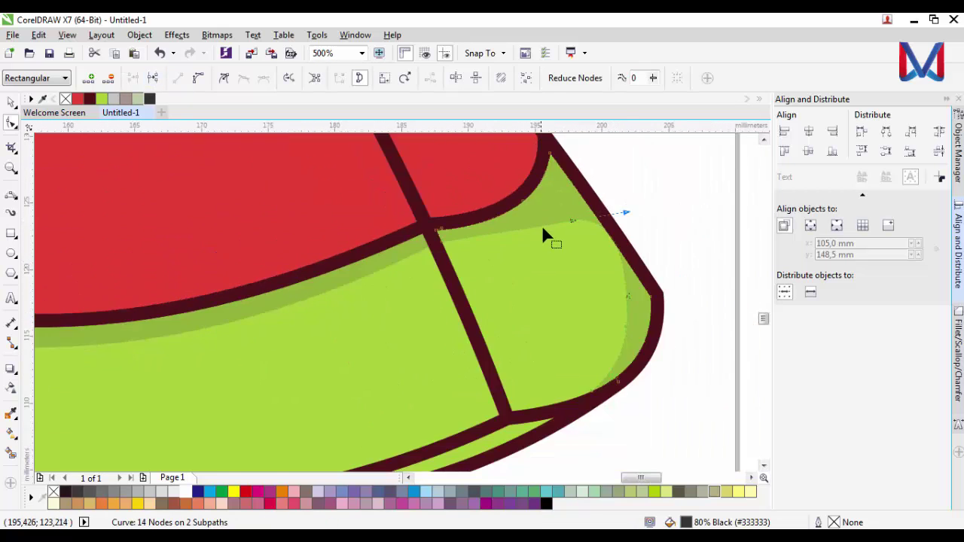
{"action": "scroll", "coordinate": [614, 236], "scroll_direction": "up", "scroll_amount": 1}
{"action": "left_click_drag", "start_coordinate": [527, 205], "coordinate": [485, 203]}
{"action": "scroll", "coordinate": [486, 208], "scroll_direction": "down", "scroll_amount": 2}
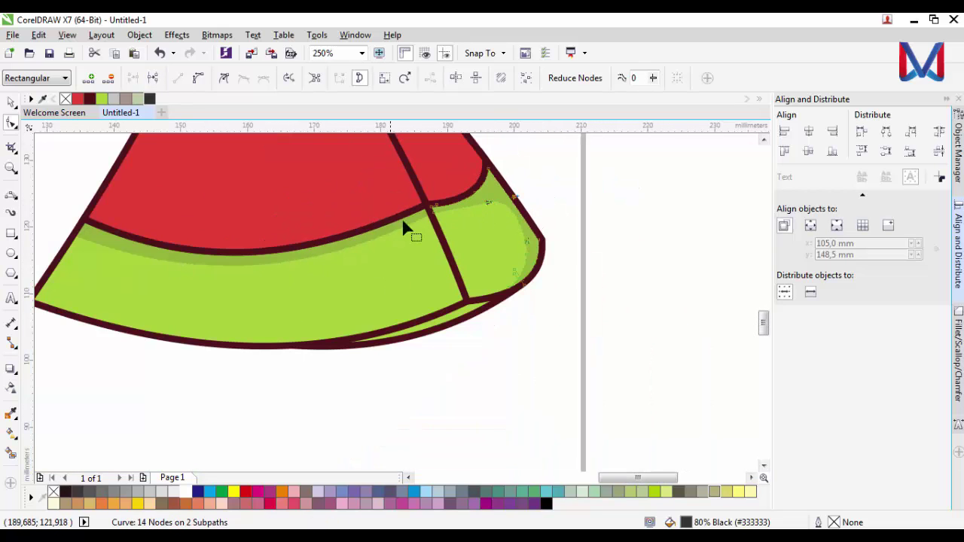
{"action": "left_click", "coordinate": [12, 103]}
{"action": "scroll", "coordinate": [458, 358], "scroll_direction": "down", "scroll_amount": 1}
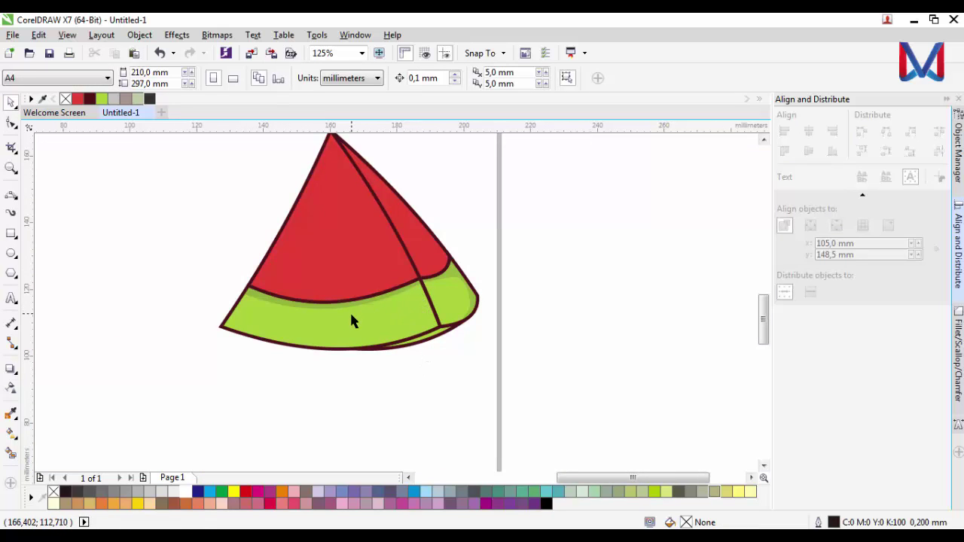
{"action": "scroll", "coordinate": [334, 314], "scroll_direction": "down", "scroll_amount": 1}
{"action": "scroll", "coordinate": [348, 268], "scroll_direction": "up", "scroll_amount": 1}
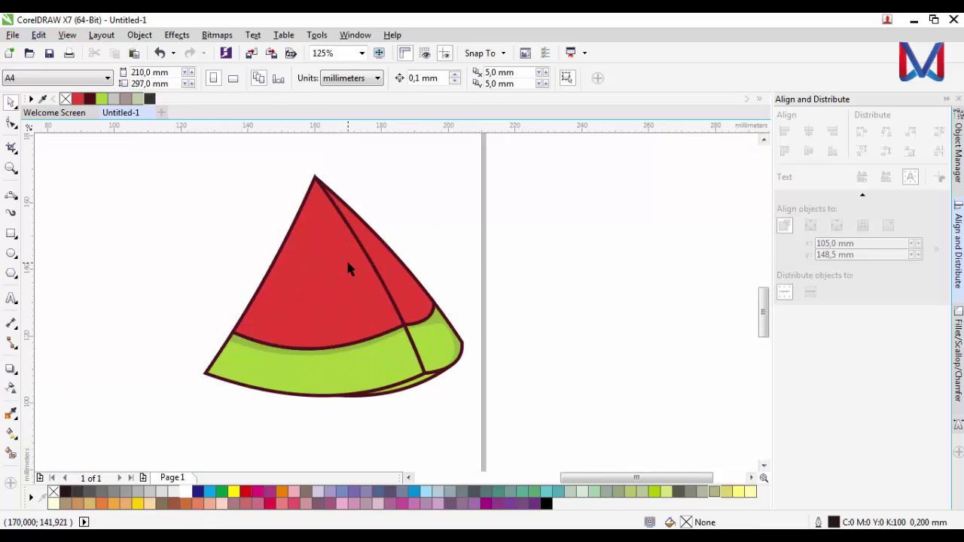
{"action": "scroll", "coordinate": [336, 250], "scroll_direction": "down", "scroll_amount": 1}
{"action": "scroll", "coordinate": [323, 230], "scroll_direction": "up", "scroll_amount": 1}
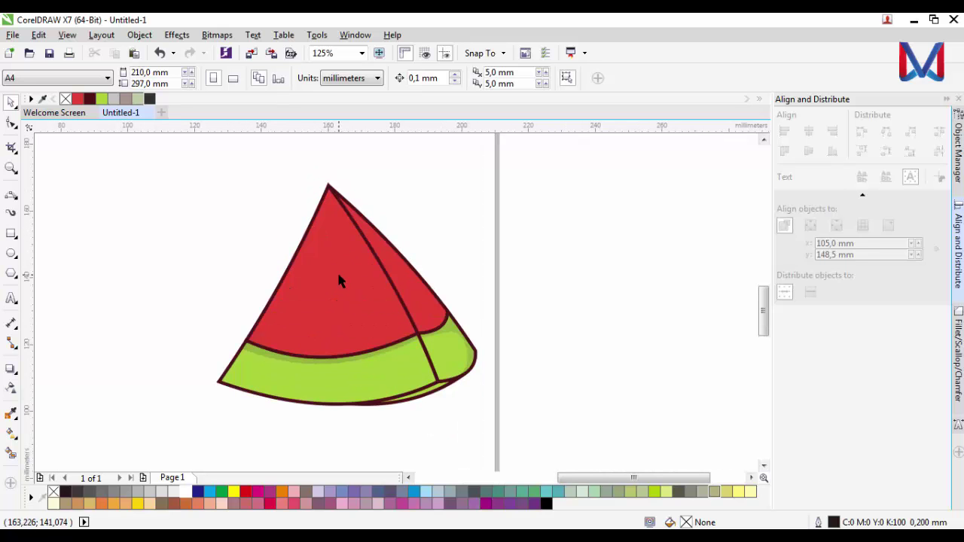
{"action": "scroll", "coordinate": [362, 360], "scroll_direction": "down", "scroll_amount": 1}
{"action": "scroll", "coordinate": [369, 339], "scroll_direction": "up", "scroll_amount": 1}
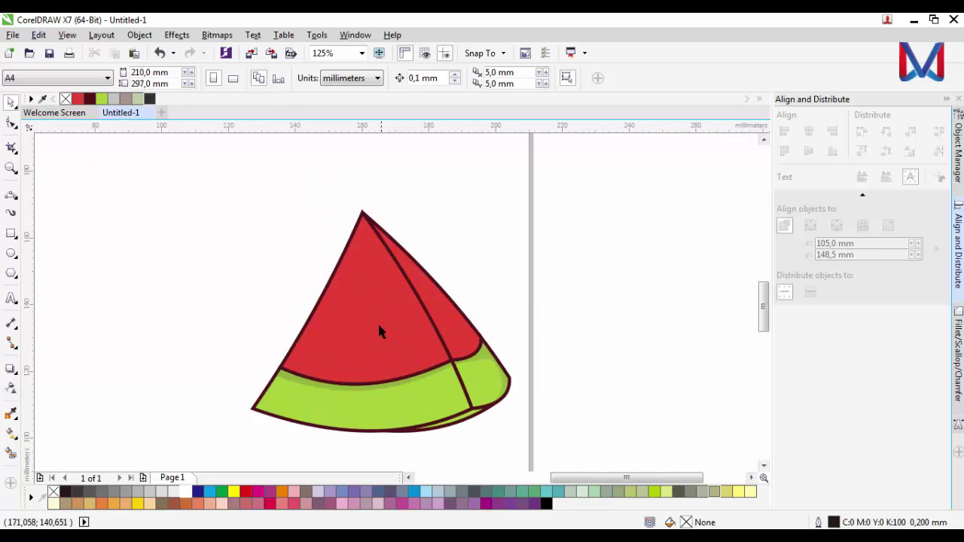
{"action": "scroll", "coordinate": [380, 339], "scroll_direction": "down", "scroll_amount": 1}
{"action": "scroll", "coordinate": [379, 350], "scroll_direction": "up", "scroll_amount": 1}
Change the front flesh's fill to a slightly deeper red, R 230, G 58, B 49 (#E63A31).
{"action": "left_click", "coordinate": [355, 273]}
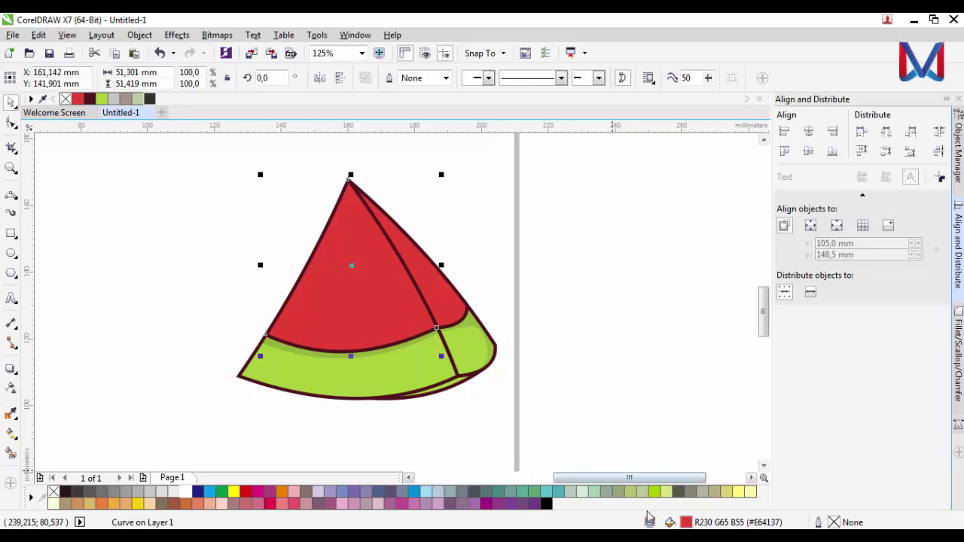
{"action": "double_click", "coordinate": [687, 522]}
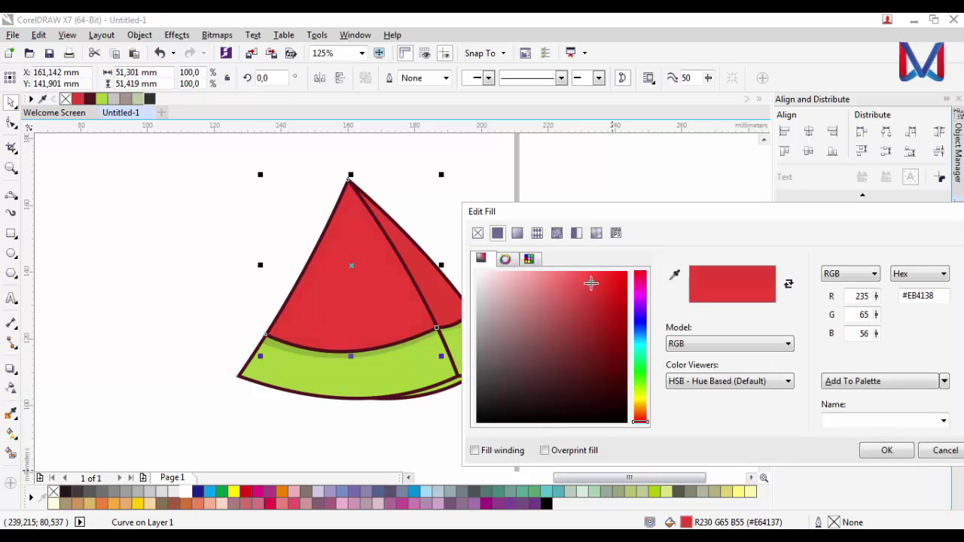
{"action": "left_click_drag", "start_coordinate": [591, 283], "coordinate": [596, 286]}
{"action": "left_click", "coordinate": [886, 450]}
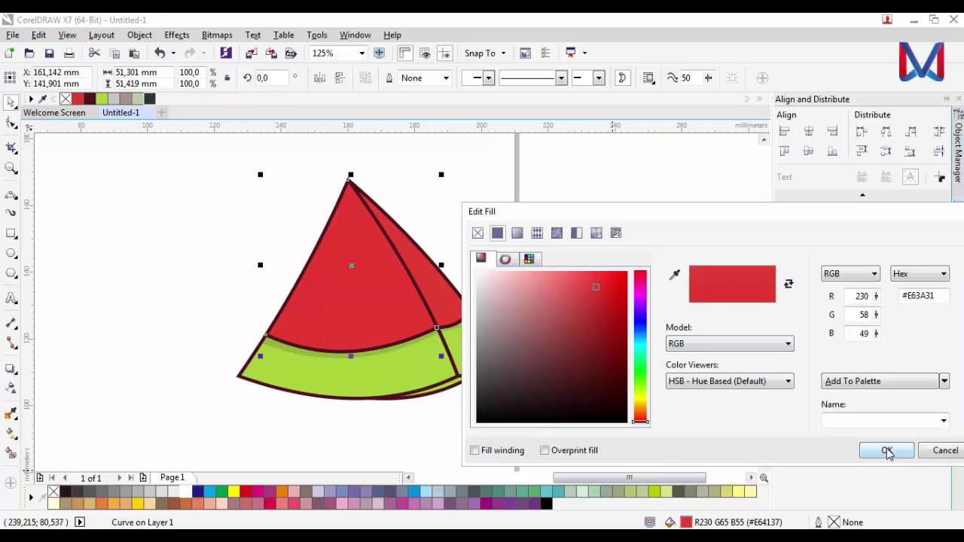
{"action": "left_click", "coordinate": [652, 340]}
{"action": "scroll", "coordinate": [442, 296], "scroll_direction": "up", "scroll_amount": 2}
{"action": "scroll", "coordinate": [368, 286], "scroll_direction": "down", "scroll_amount": 2}
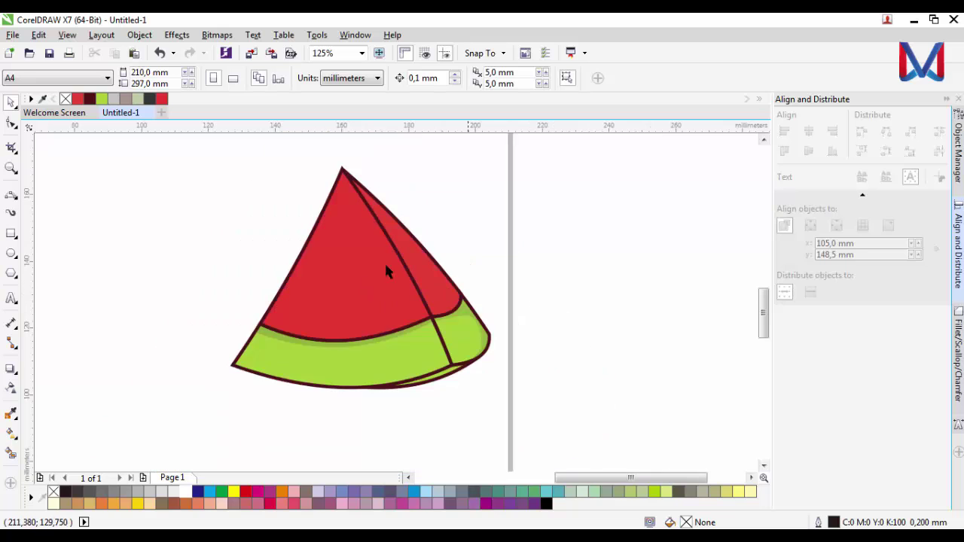
Draw an ellipse about 3.2 by 4.4 mm beside the slice, fill it with the dark maroon and remove its outline.
{"action": "scroll", "coordinate": [384, 268], "scroll_direction": "up", "scroll_amount": 1}
{"action": "scroll", "coordinate": [347, 216], "scroll_direction": "down", "scroll_amount": 1}
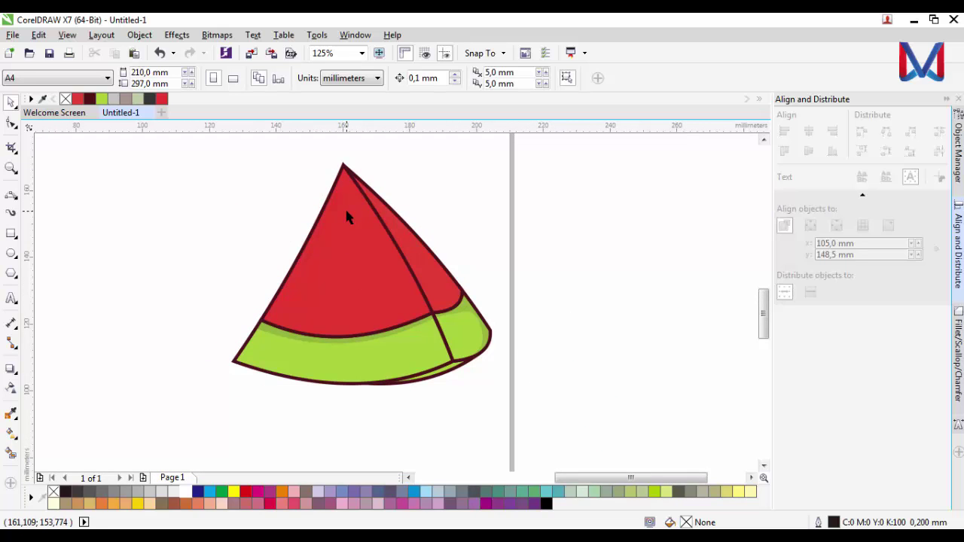
{"action": "left_click", "coordinate": [12, 254]}
{"action": "left_click_drag", "start_coordinate": [126, 244], "coordinate": [138, 261]}
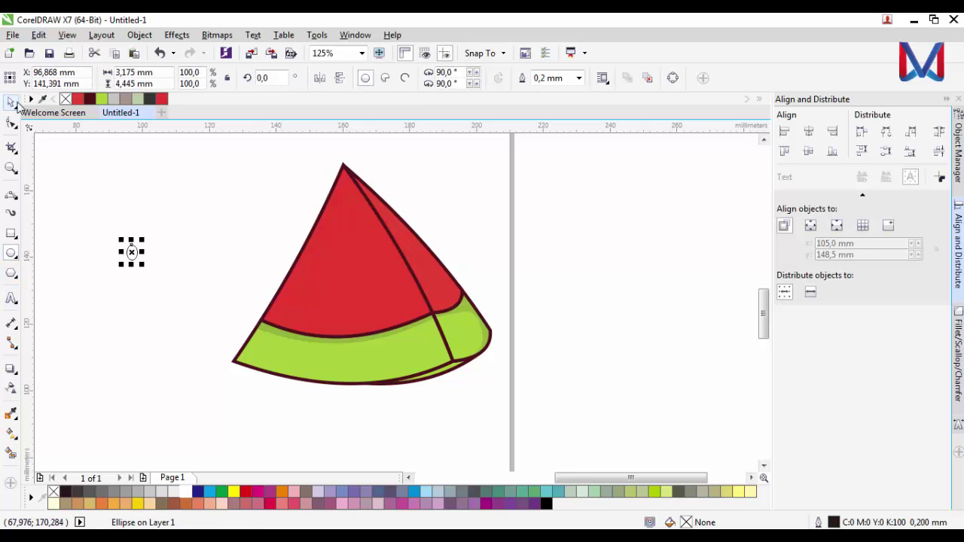
{"action": "left_click", "coordinate": [90, 98]}
{"action": "right_click", "coordinate": [66, 98]}
Move the maroon seed ellipse onto the upper part of the front flesh.
{"action": "scroll", "coordinate": [154, 262], "scroll_direction": "up", "scroll_amount": 4}
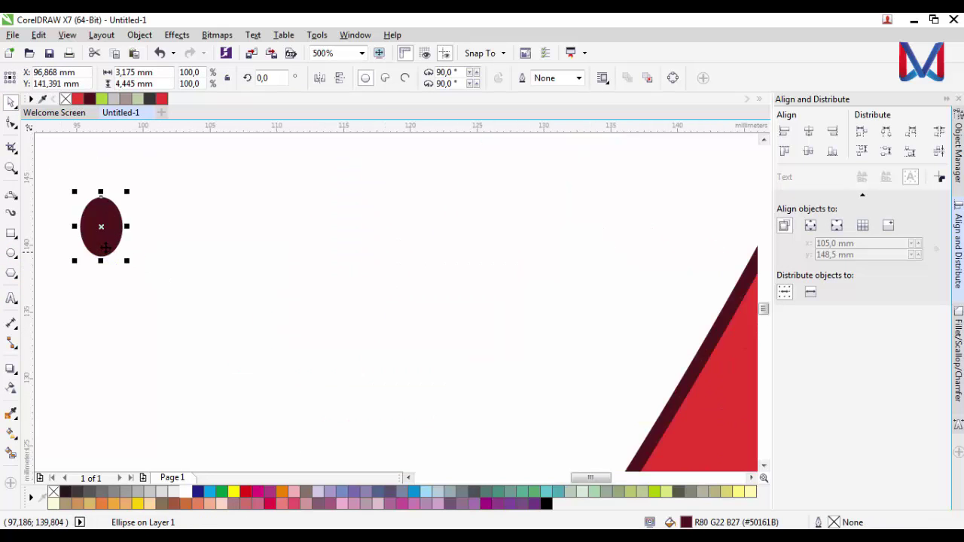
{"action": "left_click_drag", "start_coordinate": [104, 262], "coordinate": [500, 213]}
{"action": "scroll", "coordinate": [106, 273], "scroll_direction": "down", "scroll_amount": 2}
{"action": "scroll", "coordinate": [555, 252], "scroll_direction": "down", "scroll_amount": 1}
{"action": "key", "text": "Escape"}
{"action": "scroll", "coordinate": [517, 239], "scroll_direction": "up", "scroll_amount": 1}
Rotate the seed by about 9.9 degrees, elongate it and scale it to about 2.8 by 4.6 mm.
{"action": "left_click", "coordinate": [486, 268]}
{"action": "scroll", "coordinate": [486, 268], "scroll_direction": "up", "scroll_amount": 1}
{"action": "left_click", "coordinate": [488, 277]}
{"action": "scroll", "coordinate": [370, 287], "scroll_direction": "down", "scroll_amount": 1}
{"action": "left_click", "coordinate": [303, 281]}
{"action": "scroll", "coordinate": [425, 281], "scroll_direction": "up", "scroll_amount": 1}
{"action": "scroll", "coordinate": [426, 281], "scroll_direction": "up", "scroll_amount": 1}
{"action": "left_click", "coordinate": [425, 281]}
{"action": "scroll", "coordinate": [452, 309], "scroll_direction": "up", "scroll_amount": 1}
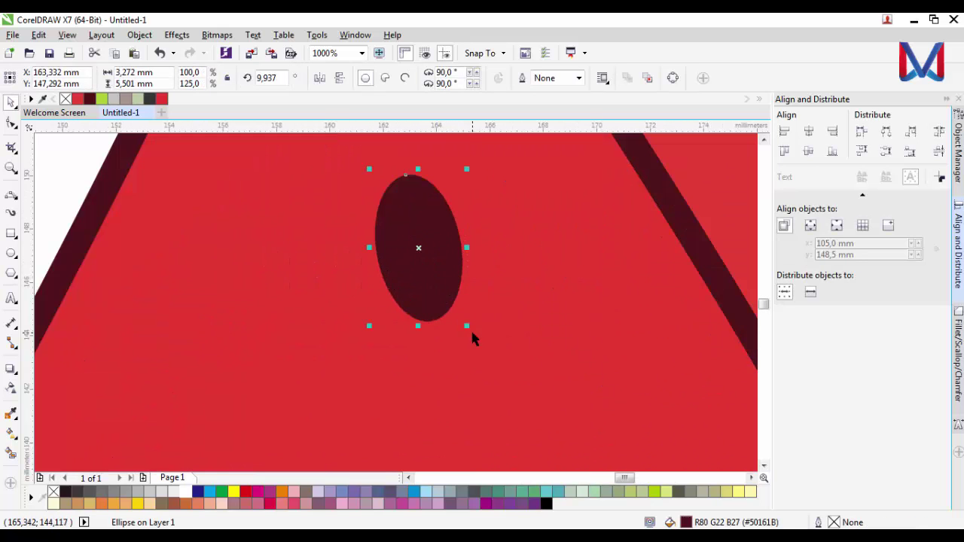
{"action": "left_click_drag", "start_coordinate": [467, 327], "coordinate": [462, 294]}
{"action": "scroll", "coordinate": [454, 329], "scroll_direction": "down", "scroll_amount": 1}
Duplicate the seed in place, fill the copy light grey (#C4C3C3), shift it slightly left and place it behind the maroon seed.
{"action": "scroll", "coordinate": [454, 329], "scroll_direction": "up", "scroll_amount": 1}
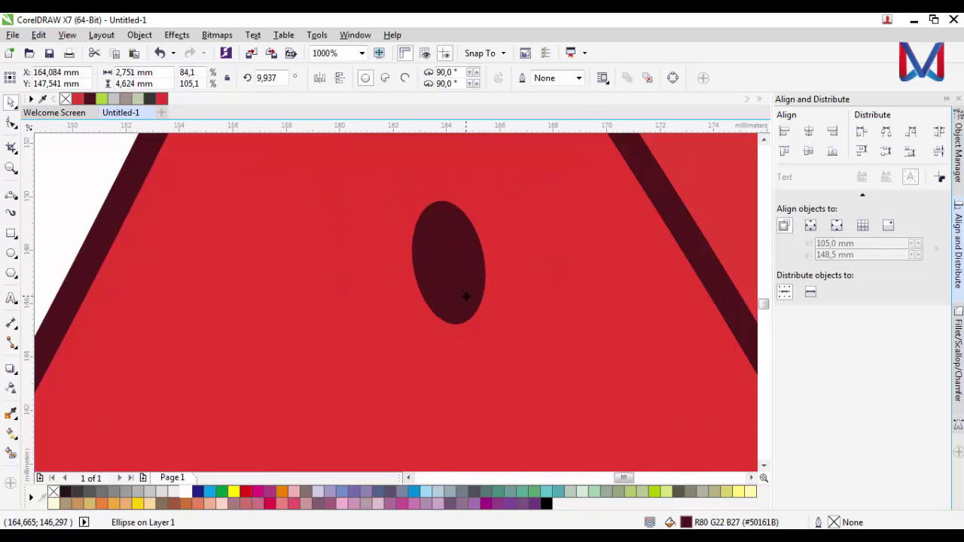
{"action": "scroll", "coordinate": [460, 296], "scroll_direction": "down", "scroll_amount": 1}
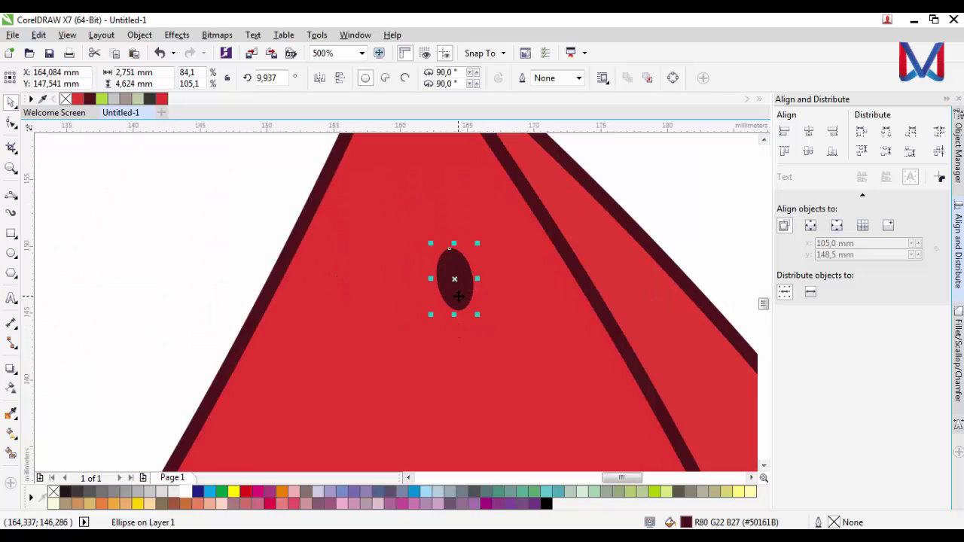
{"action": "left_click", "coordinate": [114, 99]}
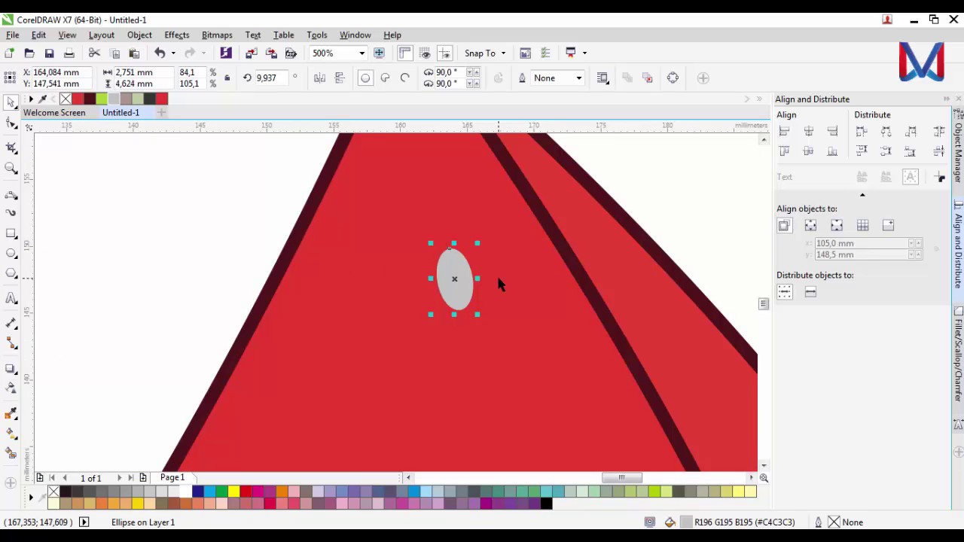
{"action": "scroll", "coordinate": [496, 273], "scroll_direction": "up", "scroll_amount": 1}
{"action": "left_click_drag", "start_coordinate": [412, 301], "coordinate": [413, 301]}
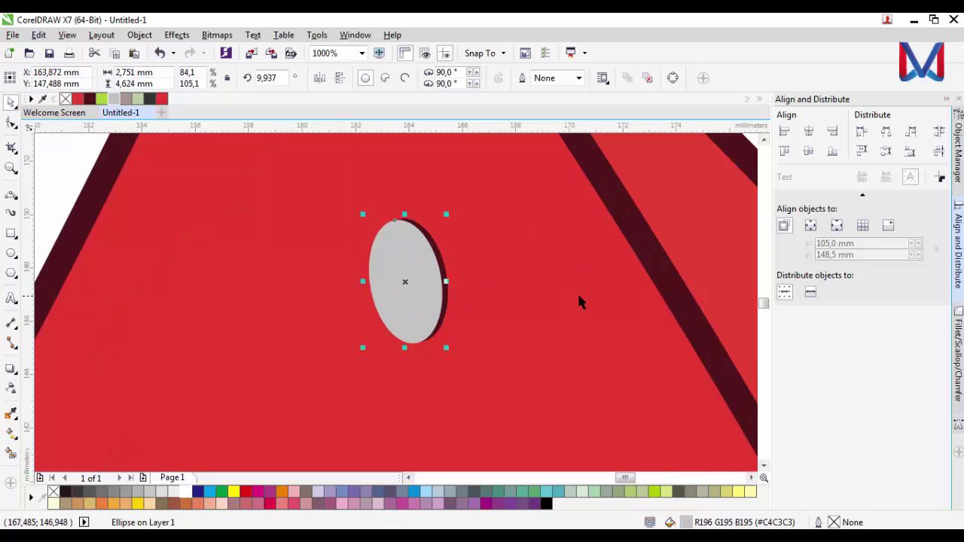
{"action": "key", "text": "ctrl+Page_Down"}
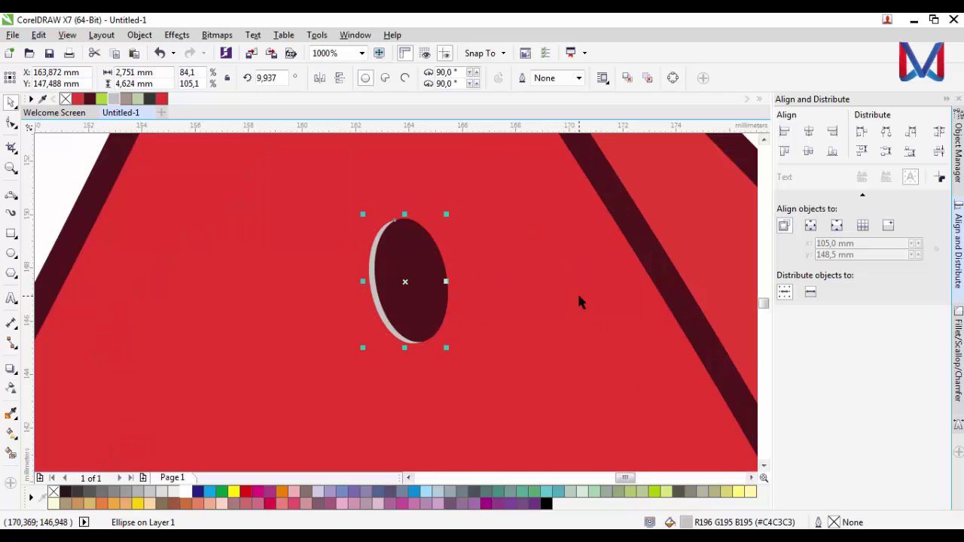
Apply a light uniform transparency to the seed's grey highlight ellipse.
{"action": "left_click", "coordinate": [11, 388]}
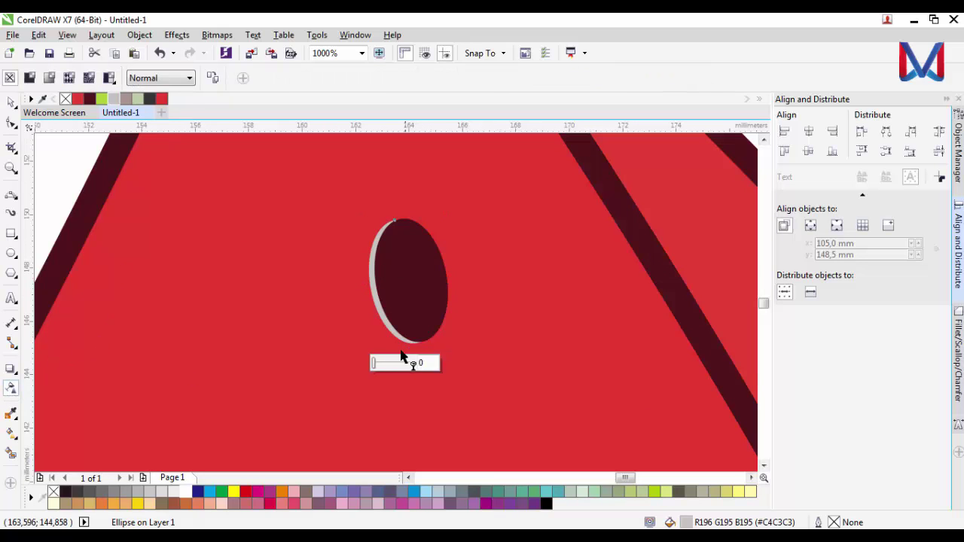
{"action": "left_click_drag", "start_coordinate": [380, 368], "coordinate": [387, 367]}
{"action": "left_click", "coordinate": [10, 102]}
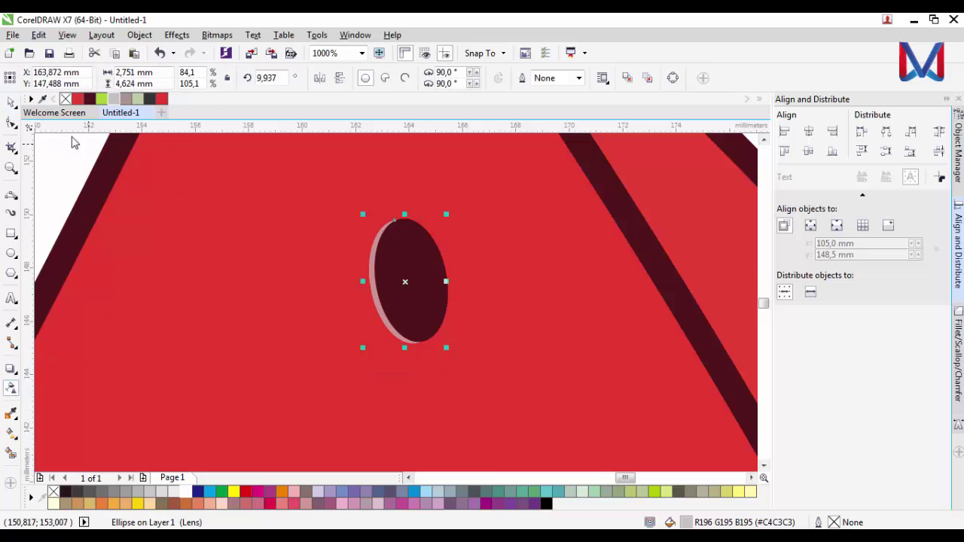
{"action": "scroll", "coordinate": [317, 277], "scroll_direction": "down", "scroll_amount": 2}
{"action": "key", "text": "Escape"}
{"action": "scroll", "coordinate": [309, 275], "scroll_direction": "up", "scroll_amount": 1}
{"action": "scroll", "coordinate": [308, 280], "scroll_direction": "down", "scroll_amount": 2}
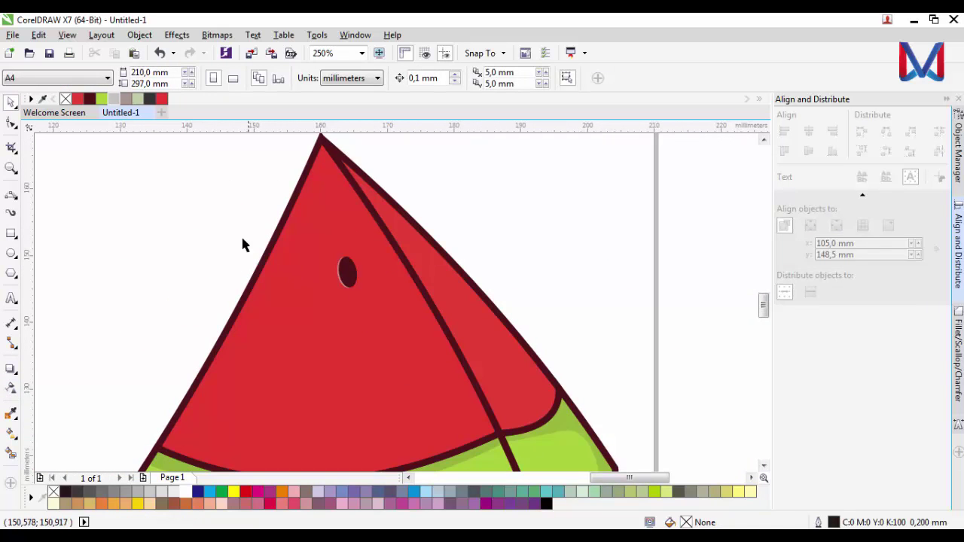
Spread four smaller copies of the seed with its highlight, about 2.5 by 3.9 mm each, over the front flesh.
{"action": "left_click_drag", "start_coordinate": [239, 233], "coordinate": [392, 348]}
{"action": "scroll", "coordinate": [389, 337], "scroll_direction": "up", "scroll_amount": 2}
{"action": "left_click_drag", "start_coordinate": [397, 308], "coordinate": [344, 410]}
{"action": "scroll", "coordinate": [367, 318], "scroll_direction": "down", "scroll_amount": 2}
{"action": "scroll", "coordinate": [317, 320], "scroll_direction": "down", "scroll_amount": 2}
{"action": "key", "text": "Escape"}
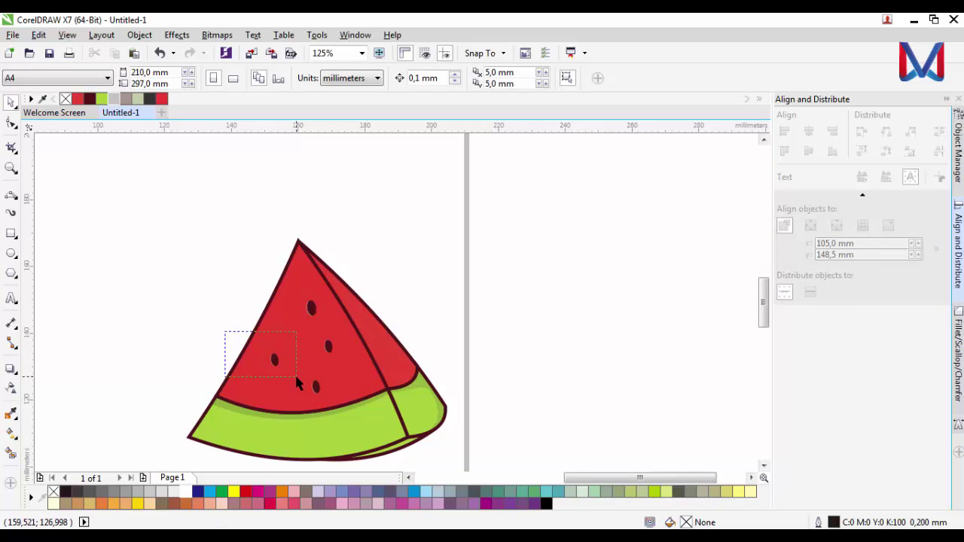
{"action": "left_click_drag", "start_coordinate": [295, 373], "coordinate": [288, 323]}
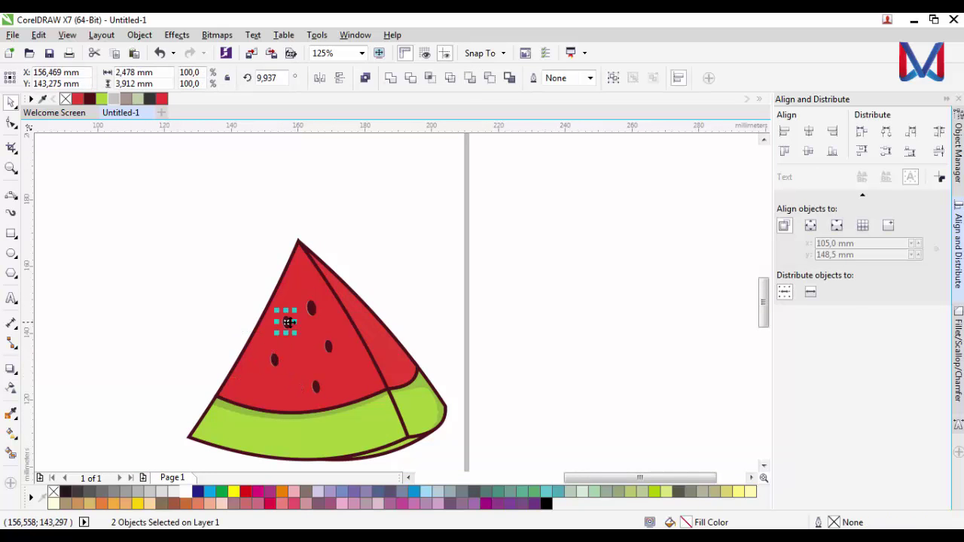
{"action": "key", "text": "Escape"}
Move the front rind shade's lower end node down along the dividing outline to widen the shade there.
{"action": "scroll", "coordinate": [294, 305], "scroll_direction": "up", "scroll_amount": 2}
{"action": "scroll", "coordinate": [294, 305], "scroll_direction": "down", "scroll_amount": 5}
{"action": "scroll", "coordinate": [301, 302], "scroll_direction": "up", "scroll_amount": 1}
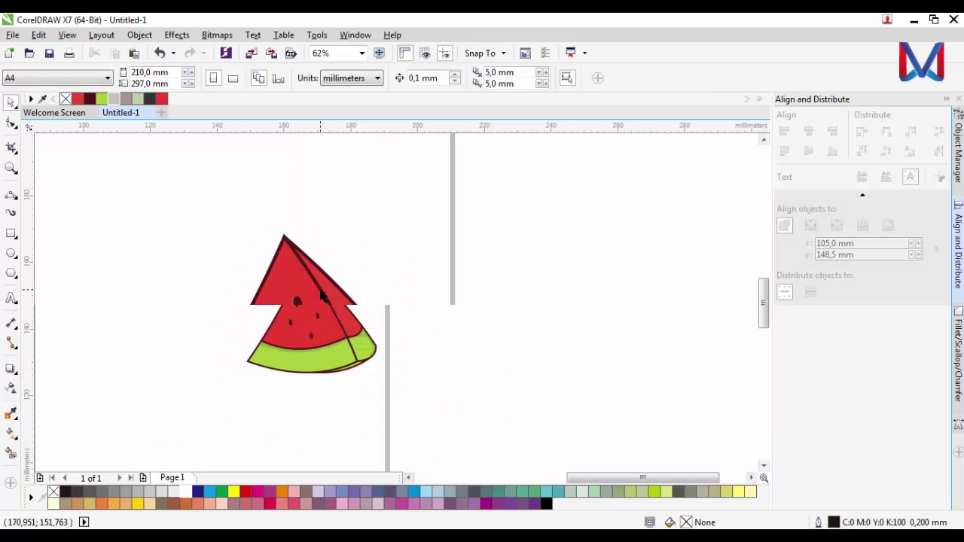
{"action": "scroll", "coordinate": [403, 389], "scroll_direction": "up", "scroll_amount": 5}
{"action": "scroll", "coordinate": [357, 305], "scroll_direction": "down", "scroll_amount": 2}
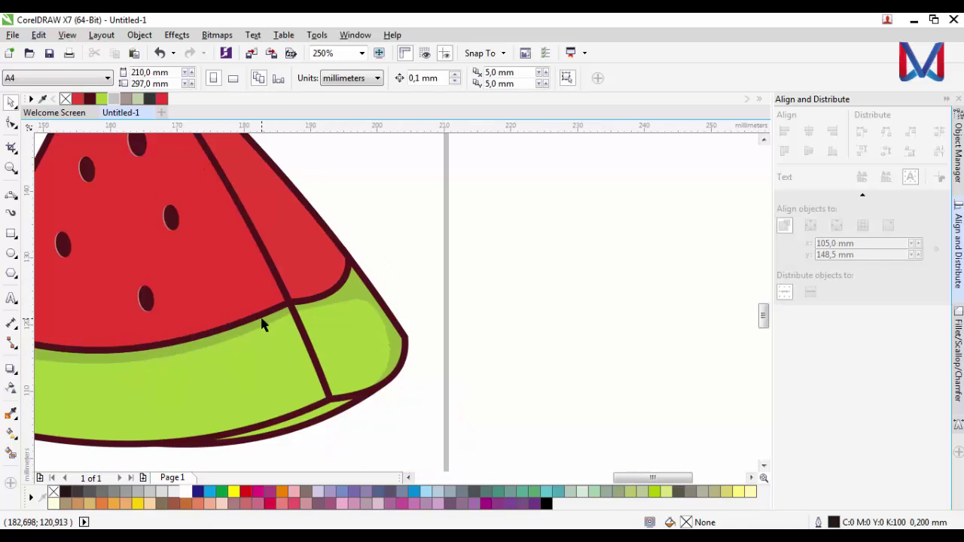
{"action": "left_click", "coordinate": [265, 327]}
{"action": "left_click", "coordinate": [11, 123]}
{"action": "scroll", "coordinate": [290, 329], "scroll_direction": "up", "scroll_amount": 2}
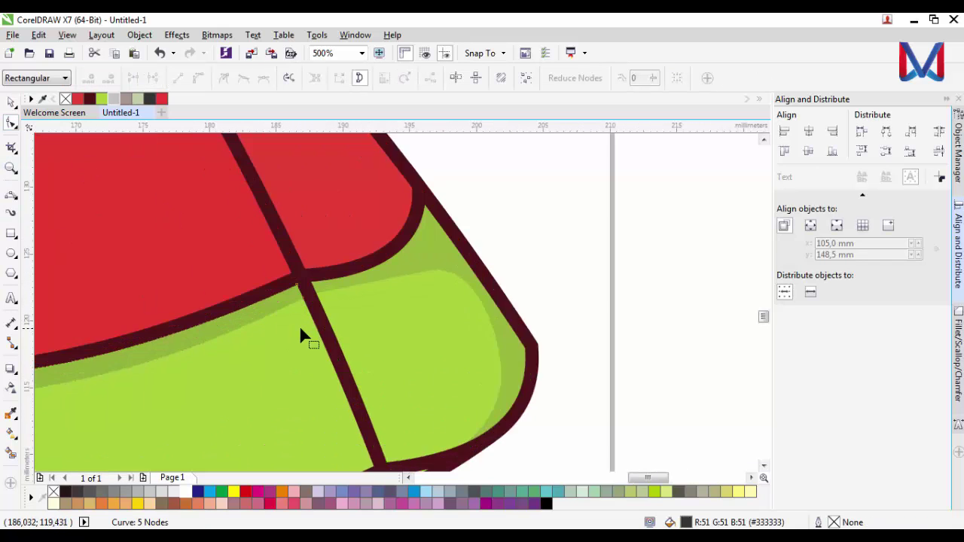
{"action": "left_click_drag", "start_coordinate": [307, 283], "coordinate": [327, 320]}
{"action": "scroll", "coordinate": [417, 367], "scroll_direction": "down", "scroll_amount": 4}
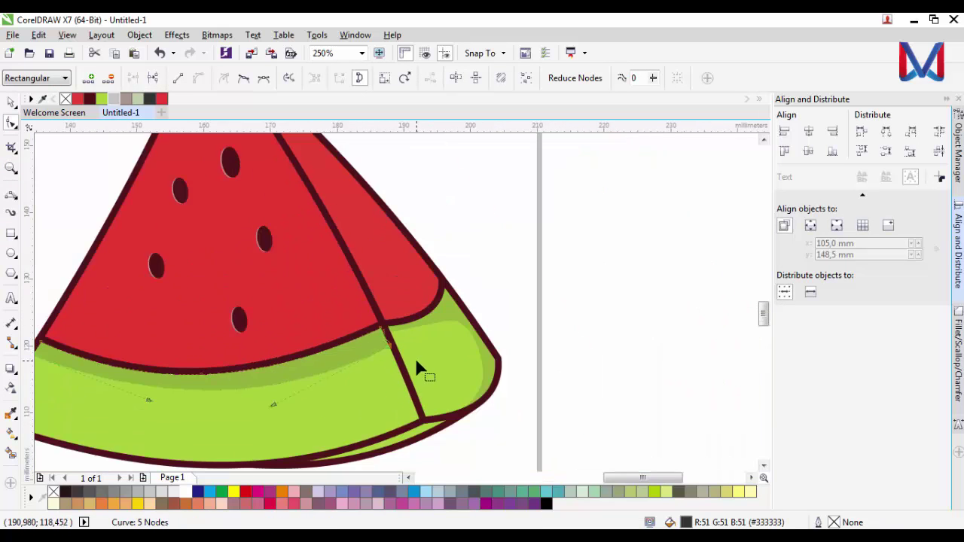
Move the side rind shade's lower inner node down along the dividing outline to widen that shade.
{"action": "scroll", "coordinate": [391, 347], "scroll_direction": "up", "scroll_amount": 3}
{"action": "scroll", "coordinate": [398, 324], "scroll_direction": "up", "scroll_amount": 1}
{"action": "left_click", "coordinate": [393, 325]}
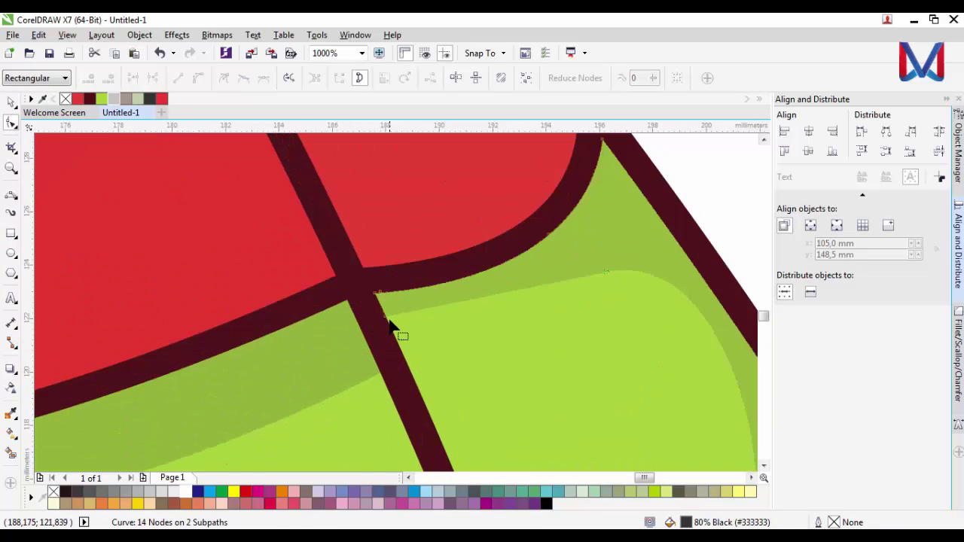
{"action": "left_click_drag", "start_coordinate": [376, 292], "coordinate": [407, 364]}
{"action": "scroll", "coordinate": [359, 349], "scroll_direction": "down", "scroll_amount": 5}
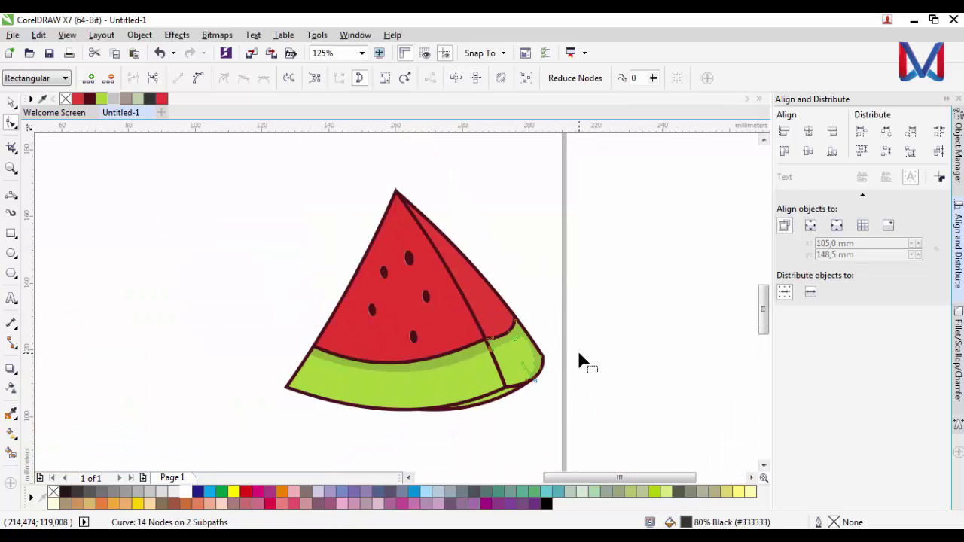
{"action": "left_click", "coordinate": [12, 103]}
Copy a maroon seed without its highlight onto the side flesh, shrink it to about 2.1 by 2.3 mm and rotate it about 39.3 degrees.
{"action": "scroll", "coordinate": [418, 350], "scroll_direction": "down", "scroll_amount": 2}
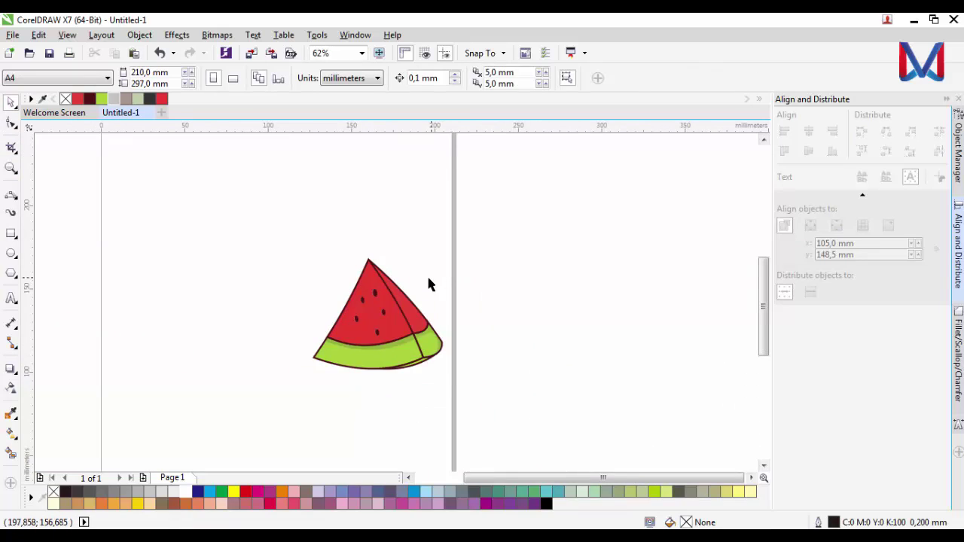
{"action": "scroll", "coordinate": [384, 316], "scroll_direction": "up", "scroll_amount": 3}
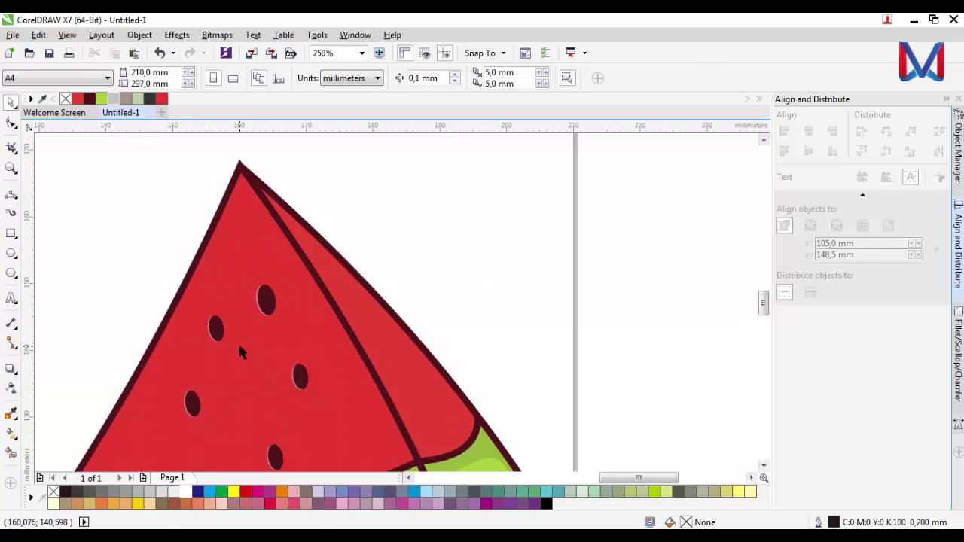
{"action": "left_click", "coordinate": [300, 381]}
{"action": "left_click_drag", "start_coordinate": [305, 379], "coordinate": [359, 311]}
{"action": "right_click", "coordinate": [377, 331]}
{"action": "left_click", "coordinate": [377, 331]}
{"action": "scroll", "coordinate": [361, 341], "scroll_direction": "up", "scroll_amount": 2}
{"action": "left_click", "coordinate": [362, 343]}
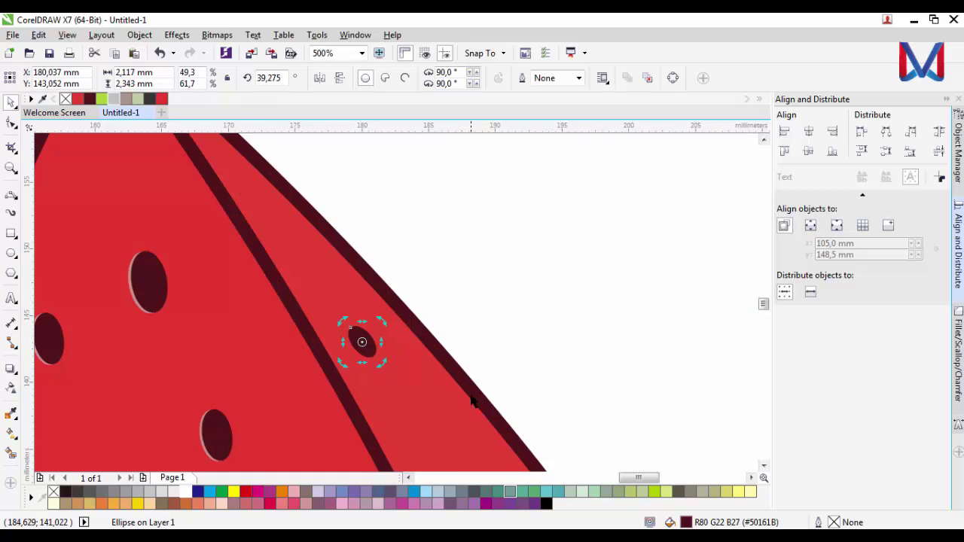
Place two more copies of the small rotated seed on the side flesh, one lower down and one nearer the outer edge.
{"action": "scroll", "coordinate": [471, 396], "scroll_direction": "down", "scroll_amount": 1}
{"action": "scroll", "coordinate": [424, 374], "scroll_direction": "up", "scroll_amount": 1}
{"action": "mouse_move", "coordinate": [409, 362]}
{"action": "left_mouse_down"}
{"action": "mouse_move", "coordinate": [383, 312]}
{"action": "mouse_move", "coordinate": [405, 362]}
{"action": "left_mouse_up"}
{"action": "scroll", "coordinate": [393, 317], "scroll_direction": "down", "scroll_amount": 2}
{"action": "right_click", "coordinate": [406, 361]}
{"action": "key", "text": "Escape"}
{"action": "left_click", "coordinate": [401, 359]}
{"action": "scroll", "coordinate": [401, 359], "scroll_direction": "up", "scroll_amount": 2}
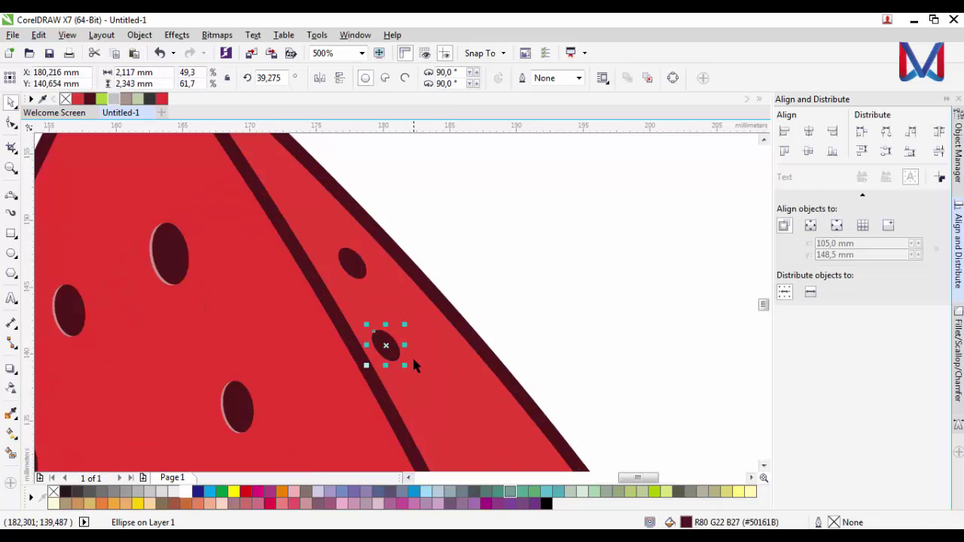
{"action": "left_click_drag", "start_coordinate": [409, 355], "coordinate": [456, 371]}
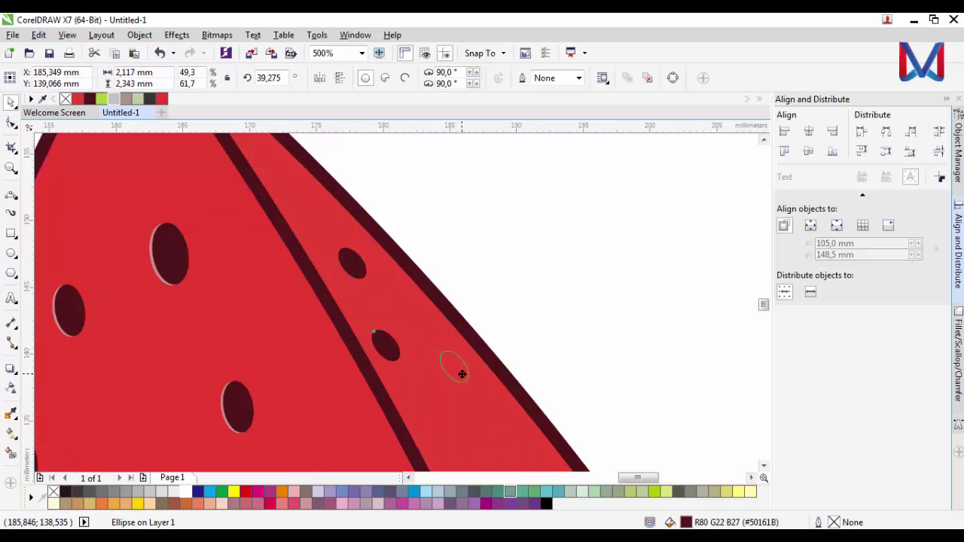
{"action": "scroll", "coordinate": [444, 365], "scroll_direction": "down", "scroll_amount": 2}
{"action": "left_click", "coordinate": [525, 339]}
Fill the side flesh with a slightly darker red than the front flesh.
{"action": "left_click", "coordinate": [394, 401]}
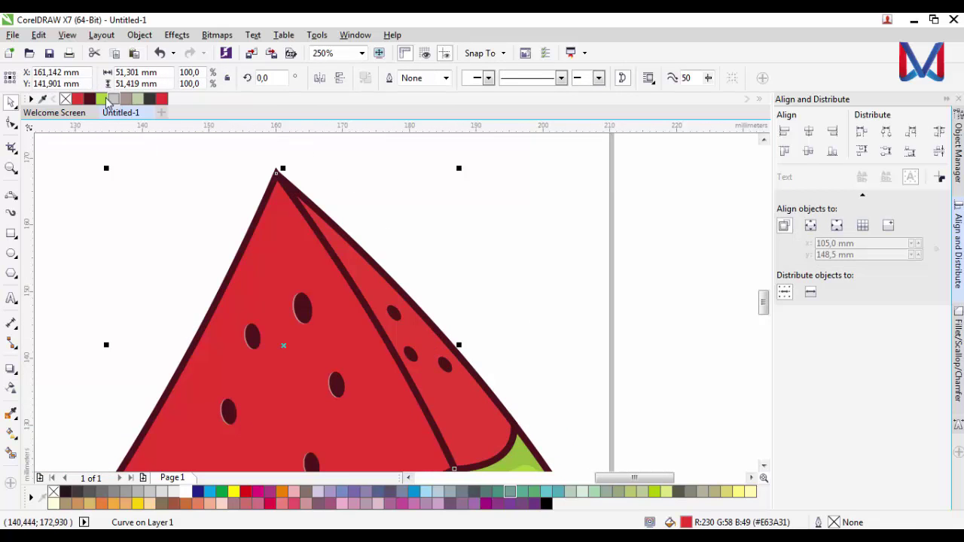
{"action": "left_click", "coordinate": [79, 98]}
{"action": "key", "text": "Escape"}
{"action": "left_click", "coordinate": [369, 279]}
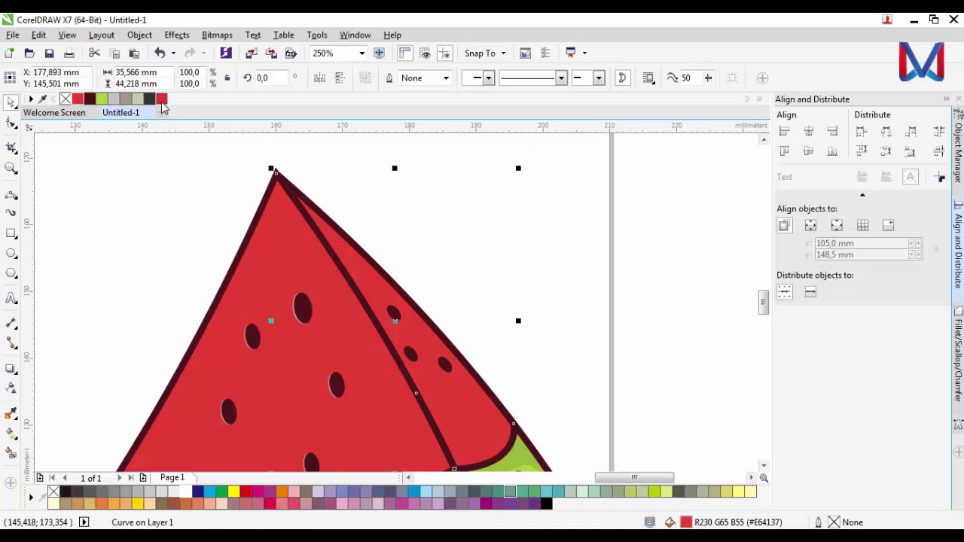
{"action": "scroll", "coordinate": [405, 331], "scroll_direction": "down", "scroll_amount": 1}
{"action": "scroll", "coordinate": [582, 471], "scroll_direction": "up", "scroll_amount": 1}
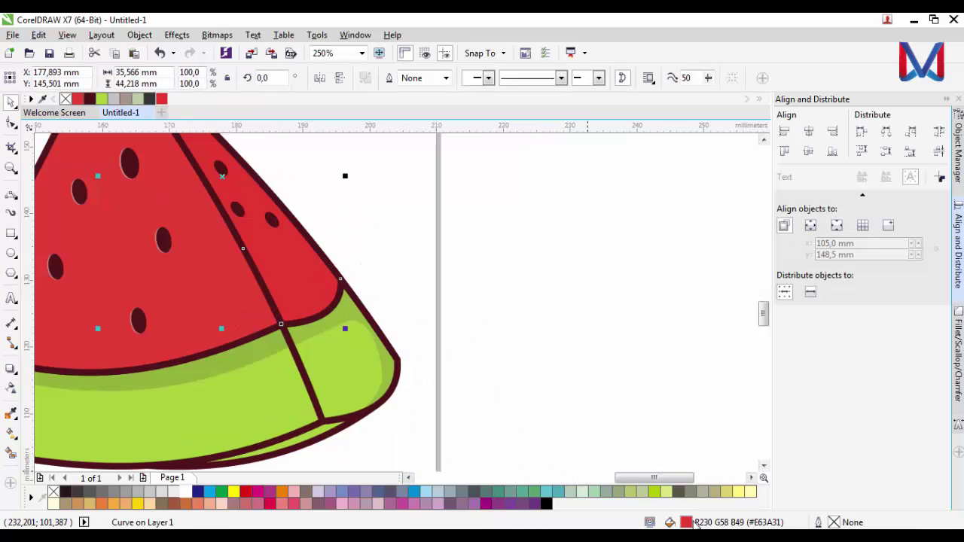
{"action": "double_click", "coordinate": [690, 521]}
{"action": "left_click_drag", "start_coordinate": [592, 296], "coordinate": [595, 291]}
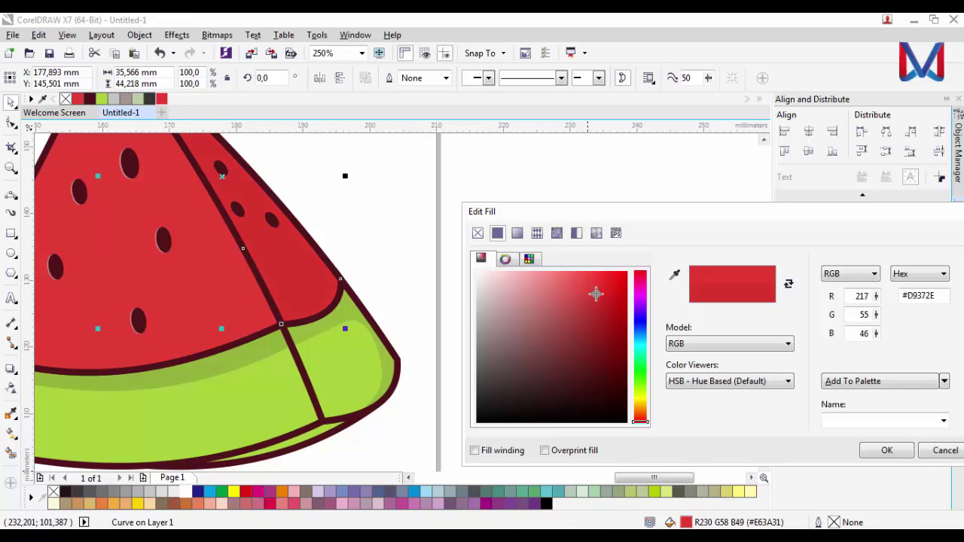
{"action": "left_click", "coordinate": [886, 449]}
{"action": "left_click", "coordinate": [608, 360]}
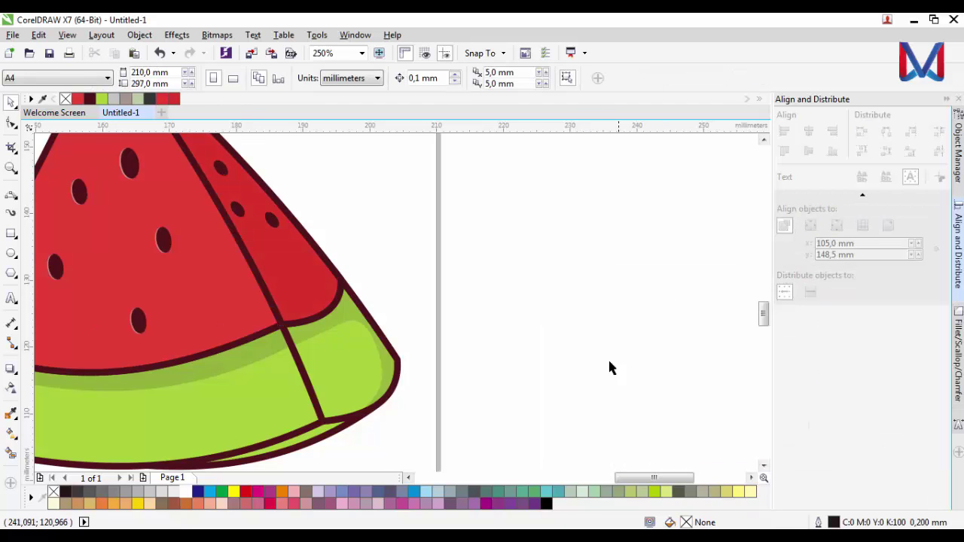
Copy the small seed near the side flesh's outer edge to a spot near the rounded lower end of the side flesh.
{"action": "scroll", "coordinate": [608, 360], "scroll_direction": "down", "scroll_amount": 2}
{"action": "scroll", "coordinate": [435, 351], "scroll_direction": "up", "scroll_amount": 3}
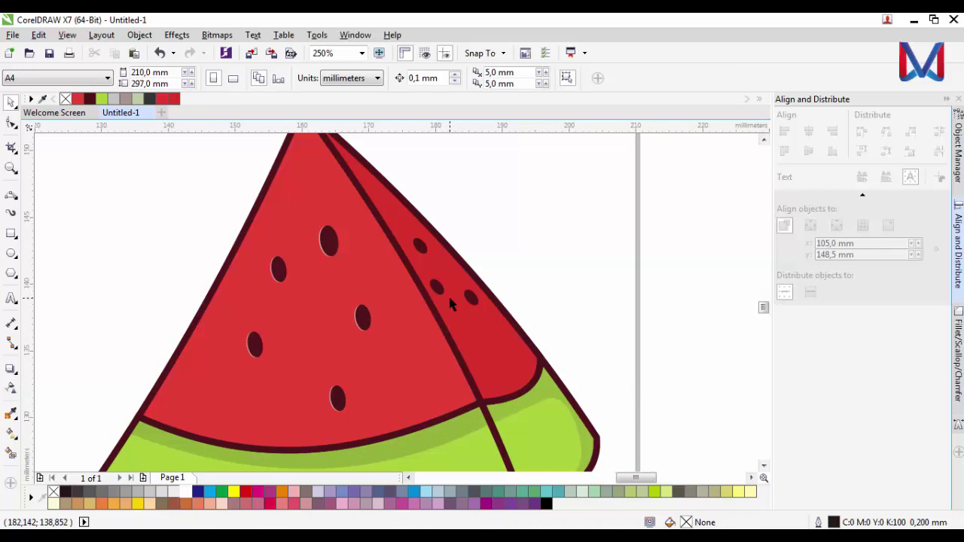
{"action": "left_click", "coordinate": [503, 310]}
{"action": "scroll", "coordinate": [503, 311], "scroll_direction": "down", "scroll_amount": 1}
{"action": "scroll", "coordinate": [477, 305], "scroll_direction": "up", "scroll_amount": 1}
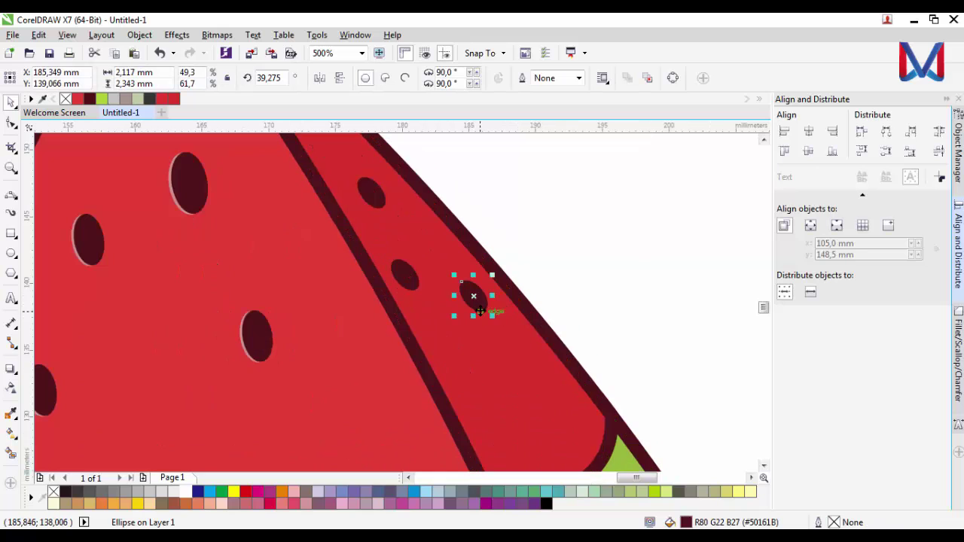
{"action": "left_click_drag", "start_coordinate": [473, 296], "coordinate": [517, 427]}
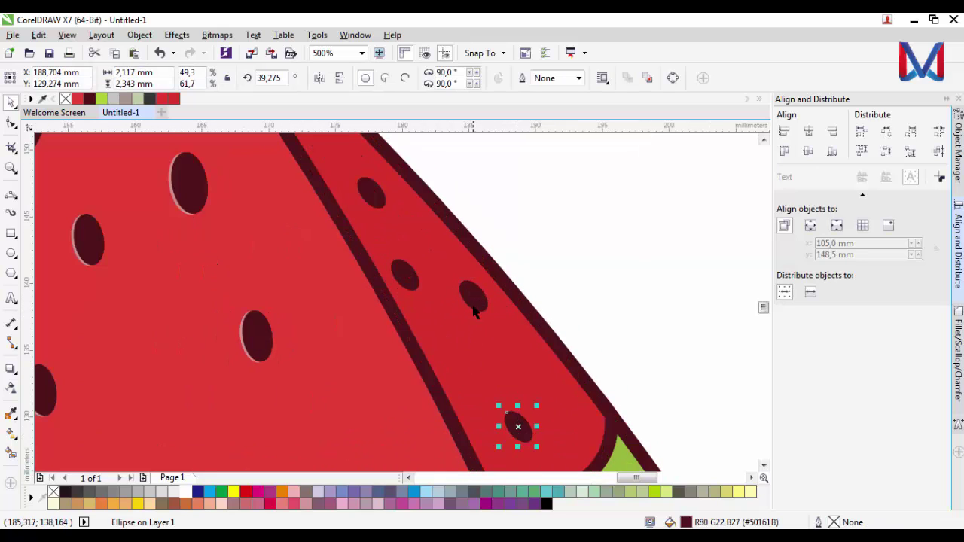
{"action": "scroll", "coordinate": [476, 311], "scroll_direction": "down", "scroll_amount": 3}
{"action": "key", "text": "Escape"}
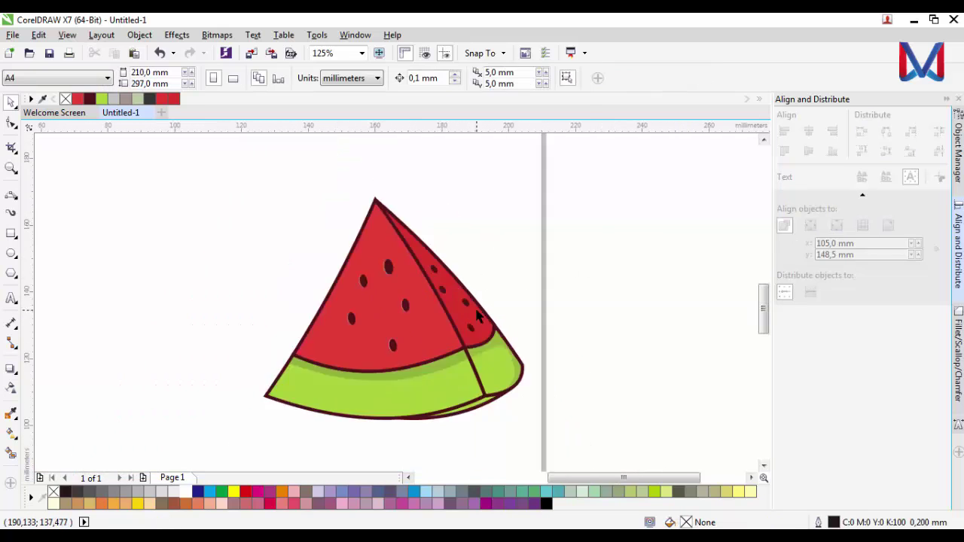
Select the entire watermelon slice and group all of its objects.
{"action": "scroll", "coordinate": [476, 317], "scroll_direction": "down", "scroll_amount": 1}
{"action": "scroll", "coordinate": [445, 362], "scroll_direction": "up", "scroll_amount": 1}
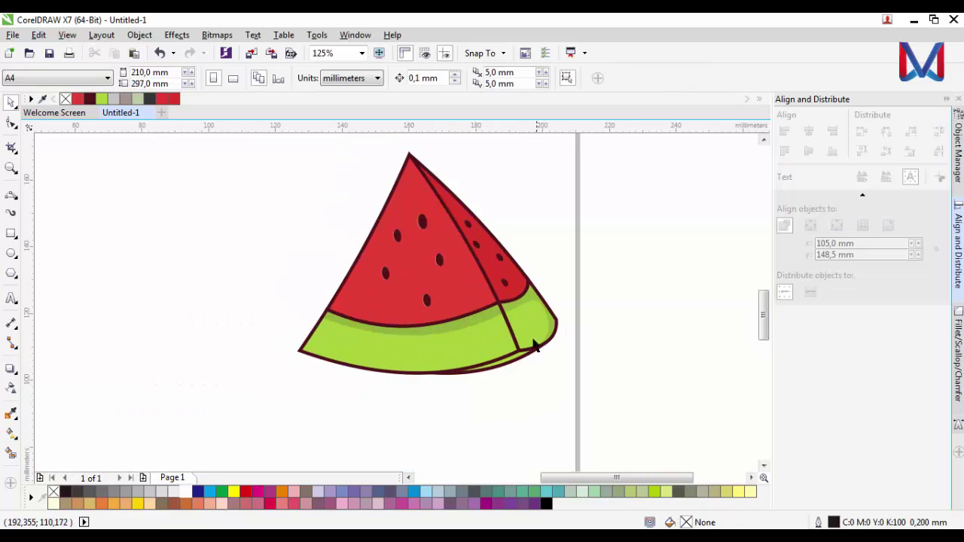
{"action": "scroll", "coordinate": [440, 250], "scroll_direction": "up", "scroll_amount": 1}
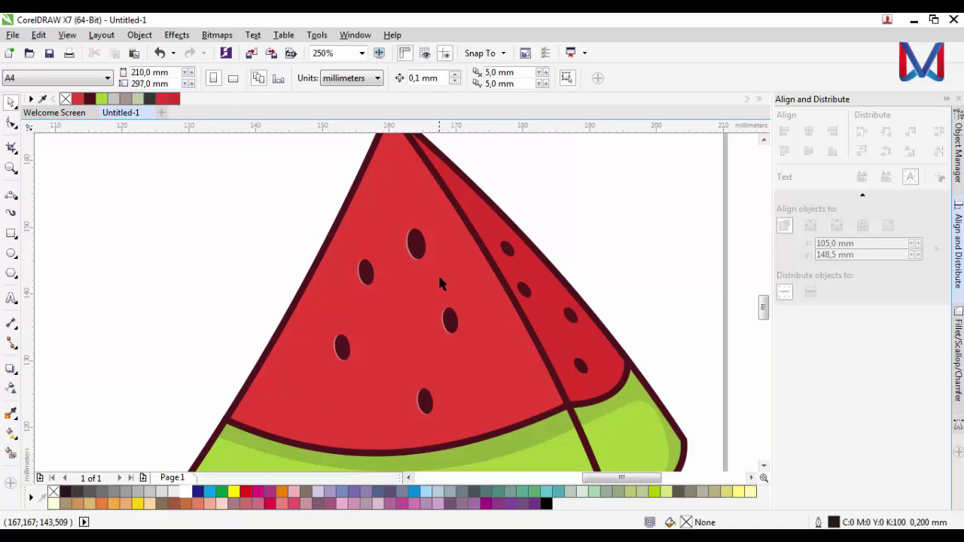
{"action": "scroll", "coordinate": [461, 303], "scroll_direction": "down", "scroll_amount": 1}
{"action": "scroll", "coordinate": [467, 301], "scroll_direction": "down", "scroll_amount": 1}
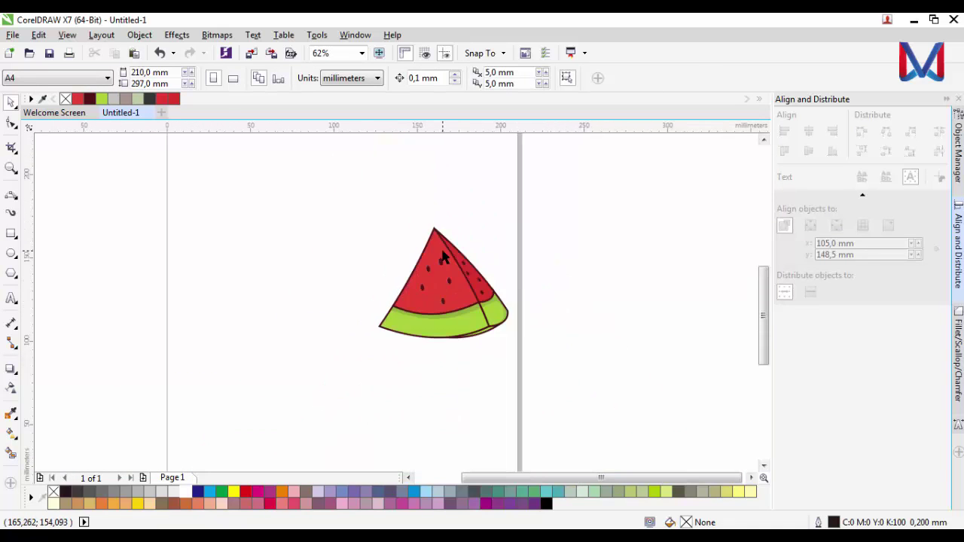
{"action": "scroll", "coordinate": [505, 316], "scroll_direction": "down", "scroll_amount": 1}
{"action": "left_click_drag", "start_coordinate": [507, 322], "coordinate": [352, 211]}
{"action": "key", "text": "ctrl+g"}
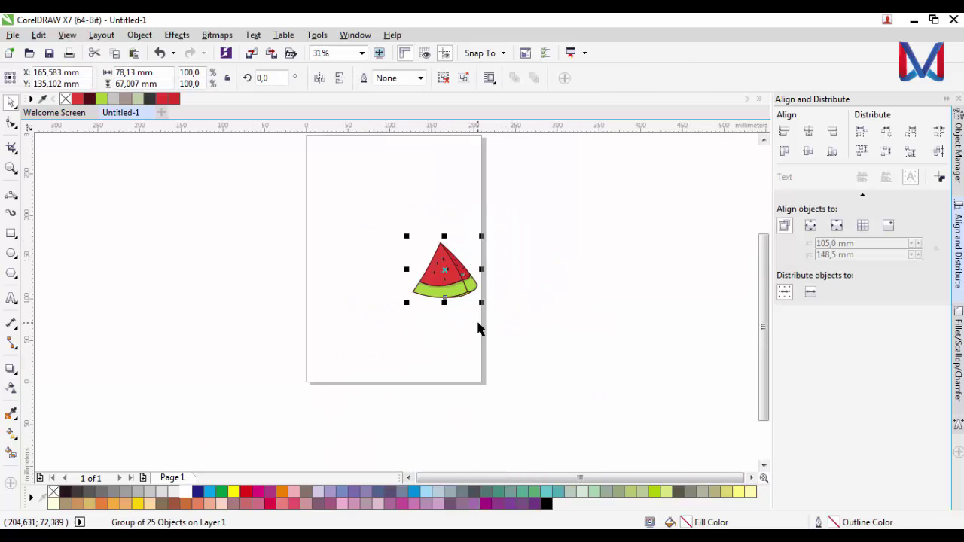
Scale the grouped watermelon slice down proportionally to about 41.3 by 35.4 mm.
{"action": "left_click", "coordinate": [477, 323]}
{"action": "scroll", "coordinate": [476, 304], "scroll_direction": "up", "scroll_amount": 1}
{"action": "left_click_drag", "start_coordinate": [509, 313], "coordinate": [281, 161]}
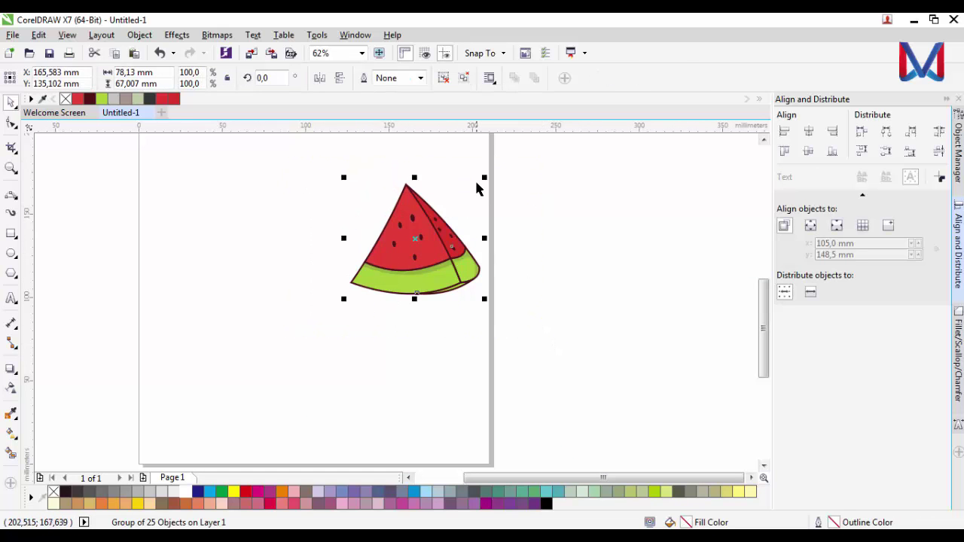
{"action": "left_click_drag", "start_coordinate": [483, 182], "coordinate": [452, 207]}
{"action": "left_click_drag", "start_coordinate": [473, 280], "coordinate": [380, 205]}
{"action": "scroll", "coordinate": [475, 263], "scroll_direction": "up", "scroll_amount": 2}
{"action": "left_click_drag", "start_coordinate": [475, 264], "coordinate": [372, 267]}
{"action": "scroll", "coordinate": [371, 265], "scroll_direction": "down", "scroll_amount": 1}
{"action": "left_click", "coordinate": [497, 281]}
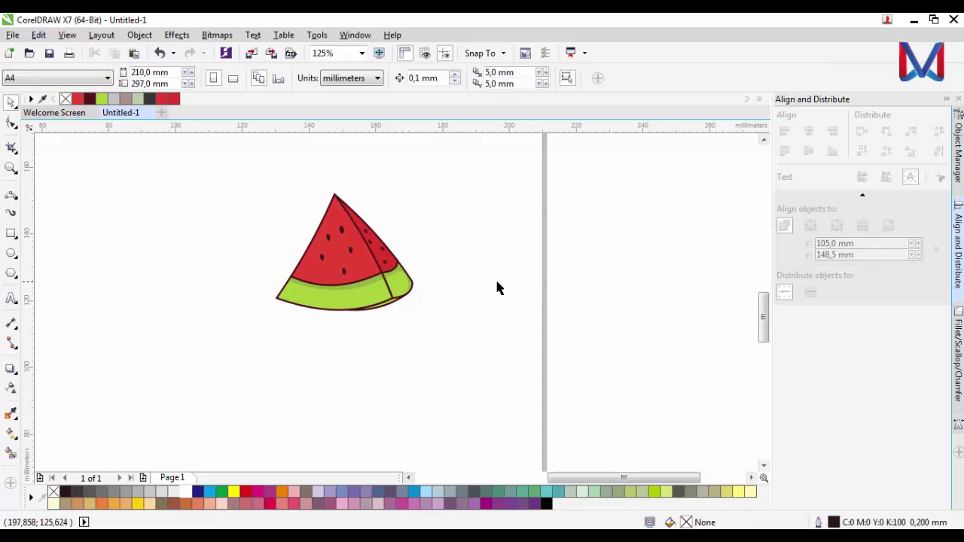
Ungroup the scaled watermelon slice so its parts can be selected individually.
{"action": "scroll", "coordinate": [398, 277], "scroll_direction": "up", "scroll_amount": 3}
{"action": "scroll", "coordinate": [470, 302], "scroll_direction": "down", "scroll_amount": 2}
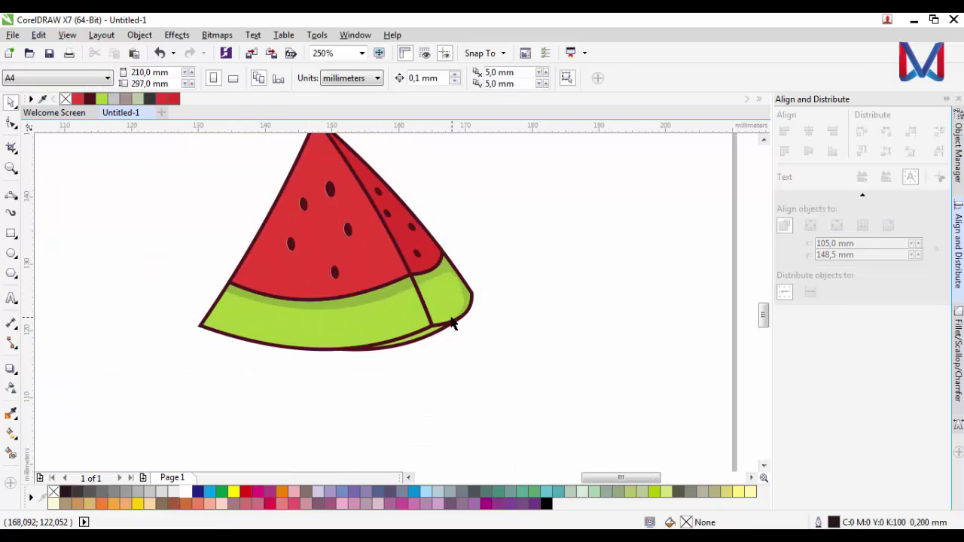
{"action": "scroll", "coordinate": [460, 327], "scroll_direction": "up", "scroll_amount": 2}
{"action": "left_click", "coordinate": [469, 333]}
{"action": "scroll", "coordinate": [469, 333], "scroll_direction": "down", "scroll_amount": 1}
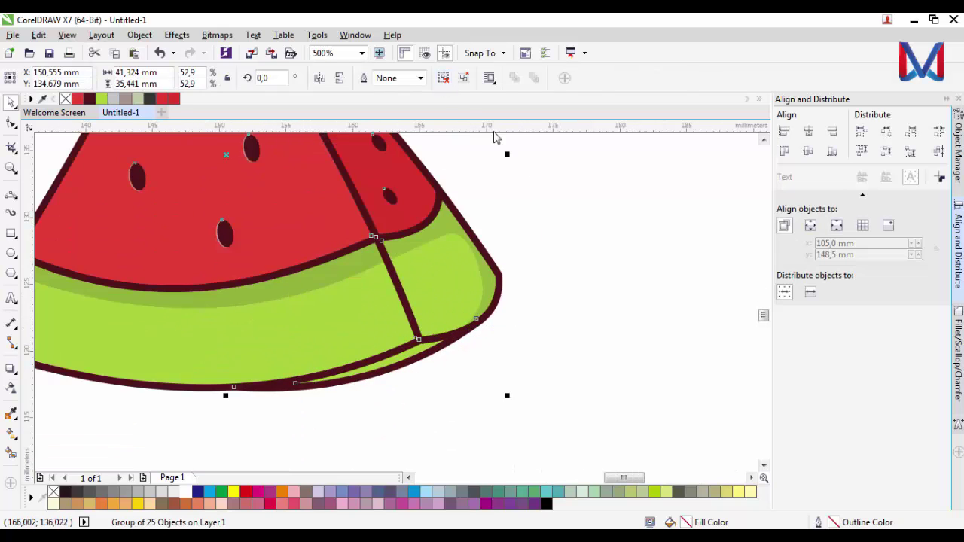
{"action": "left_click", "coordinate": [496, 137]}
{"action": "scroll", "coordinate": [531, 310], "scroll_direction": "down", "scroll_amount": 1}
{"action": "left_click", "coordinate": [517, 298]}
{"action": "left_click", "coordinate": [536, 302]}
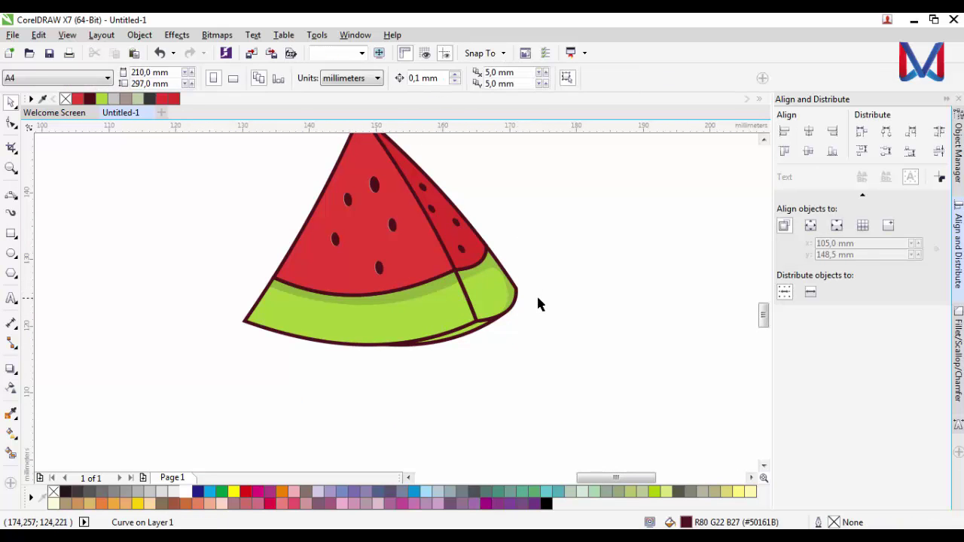
Thicken the maroon flesh outline shape with a 0.5 mm outline in the same maroon (R80 G22 B27).
{"action": "scroll", "coordinate": [497, 272], "scroll_direction": "down", "scroll_amount": 1}
{"action": "scroll", "coordinate": [433, 202], "scroll_direction": "up", "scroll_amount": 1}
{"action": "scroll", "coordinate": [434, 202], "scroll_direction": "up", "scroll_amount": 1}
{"action": "left_click", "coordinate": [444, 226]}
{"action": "scroll", "coordinate": [445, 226], "scroll_direction": "down", "scroll_amount": 1}
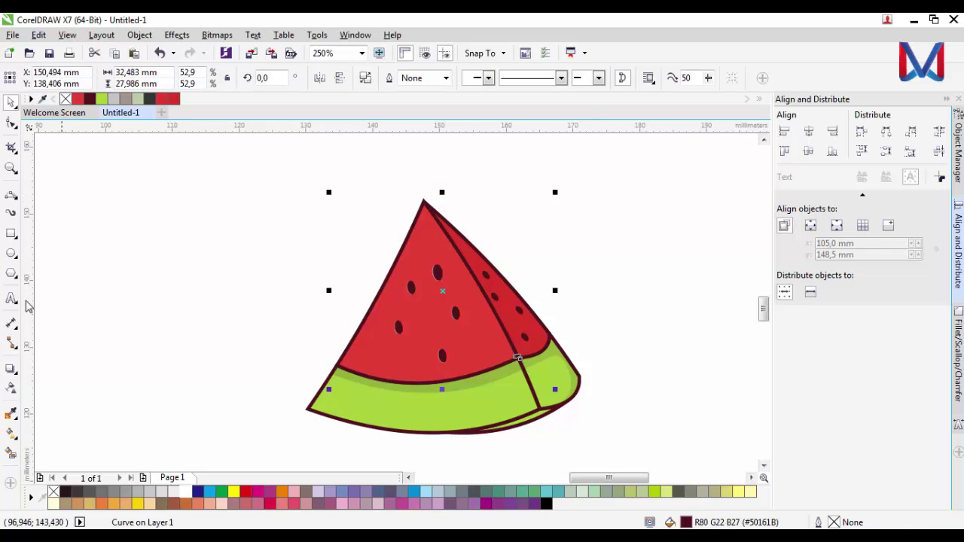
{"action": "scroll", "coordinate": [456, 269], "scroll_direction": "up", "scroll_amount": 2}
{"action": "scroll", "coordinate": [438, 226], "scroll_direction": "down", "scroll_amount": 1}
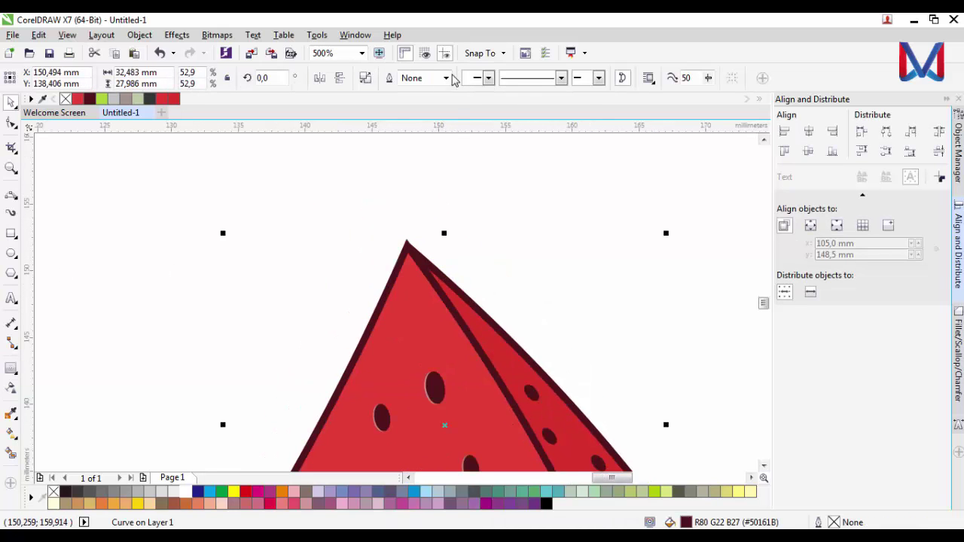
{"action": "left_click", "coordinate": [446, 78]}
{"action": "left_click", "coordinate": [425, 146]}
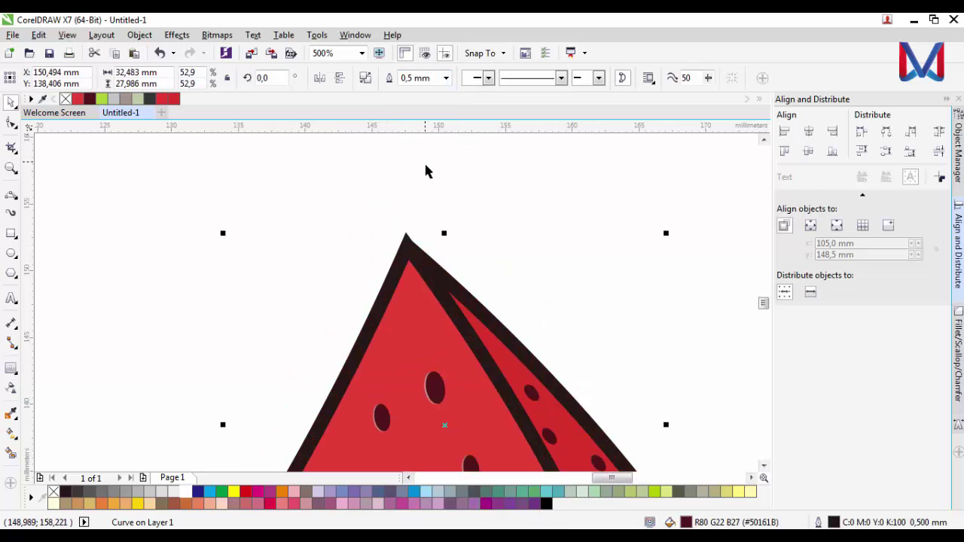
{"action": "scroll", "coordinate": [428, 189], "scroll_direction": "down", "scroll_amount": 1}
{"action": "scroll", "coordinate": [520, 358], "scroll_direction": "up", "scroll_amount": 3}
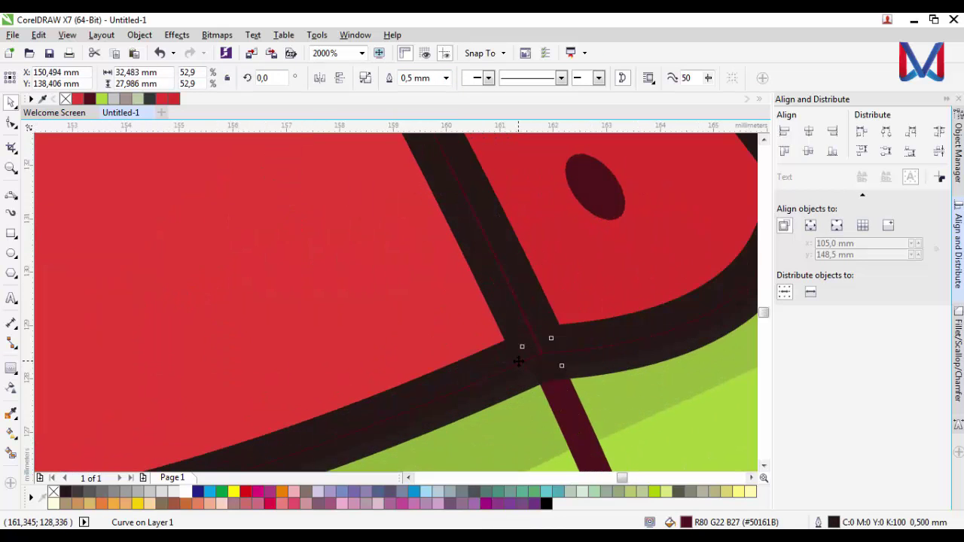
{"action": "scroll", "coordinate": [450, 328], "scroll_direction": "down", "scroll_amount": 3}
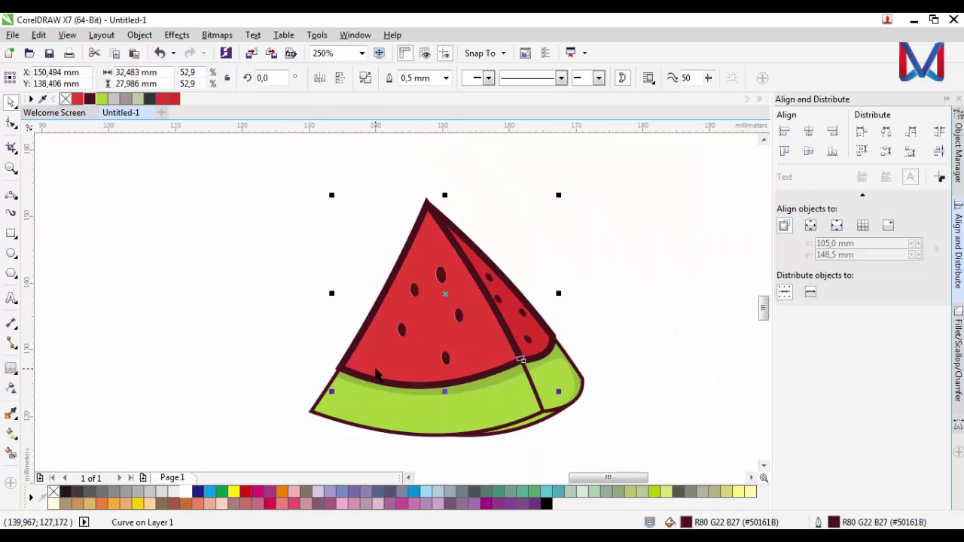
Convert the flesh outline's 0.5 mm stroke into a separate object.
{"action": "scroll", "coordinate": [268, 355], "scroll_direction": "up", "scroll_amount": 4}
{"action": "scroll", "coordinate": [268, 355], "scroll_direction": "down", "scroll_amount": 2}
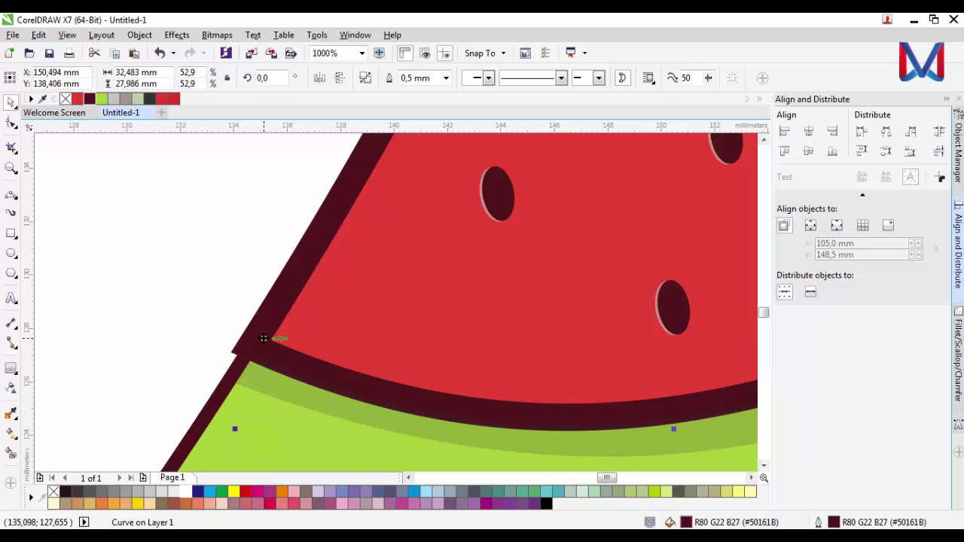
{"action": "left_click", "coordinate": [263, 338]}
{"action": "scroll", "coordinate": [263, 338], "scroll_direction": "down", "scroll_amount": 3}
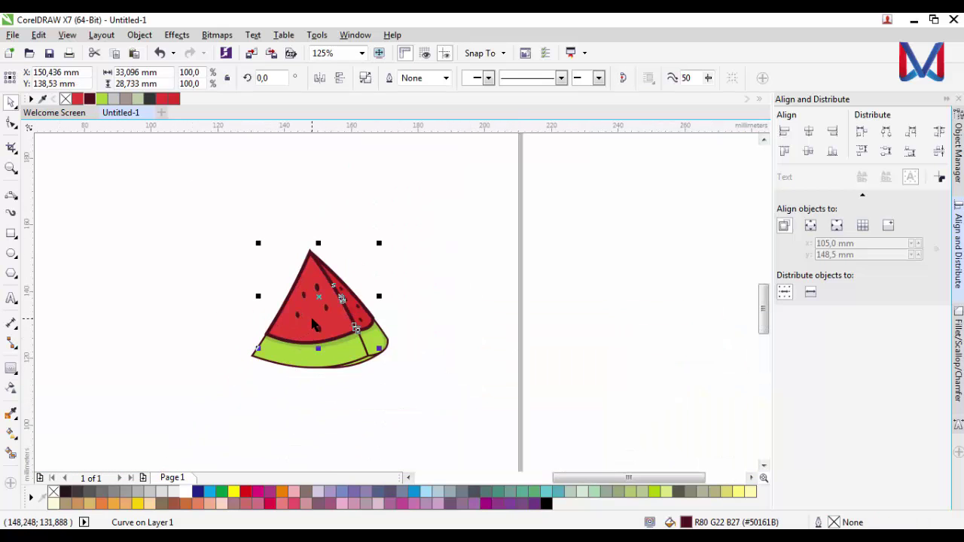
{"action": "left_click", "coordinate": [438, 327]}
Thicken the maroon front rind outline shape with a 0.5 mm outline in the same maroon (R80 G22 B27).
{"action": "scroll", "coordinate": [338, 348], "scroll_direction": "up", "scroll_amount": 2}
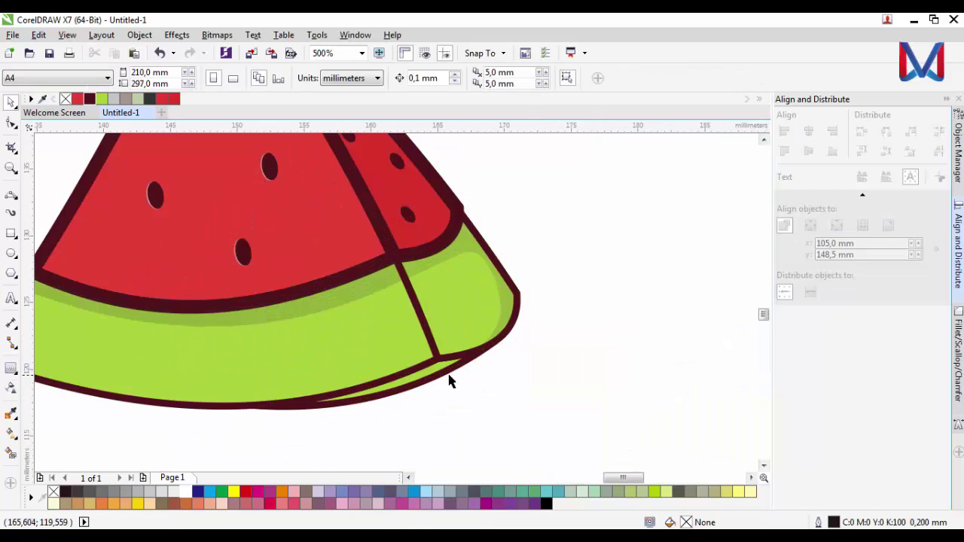
{"action": "left_click", "coordinate": [441, 362]}
{"action": "scroll", "coordinate": [441, 362], "scroll_direction": "down", "scroll_amount": 1}
{"action": "left_click", "coordinate": [559, 354]}
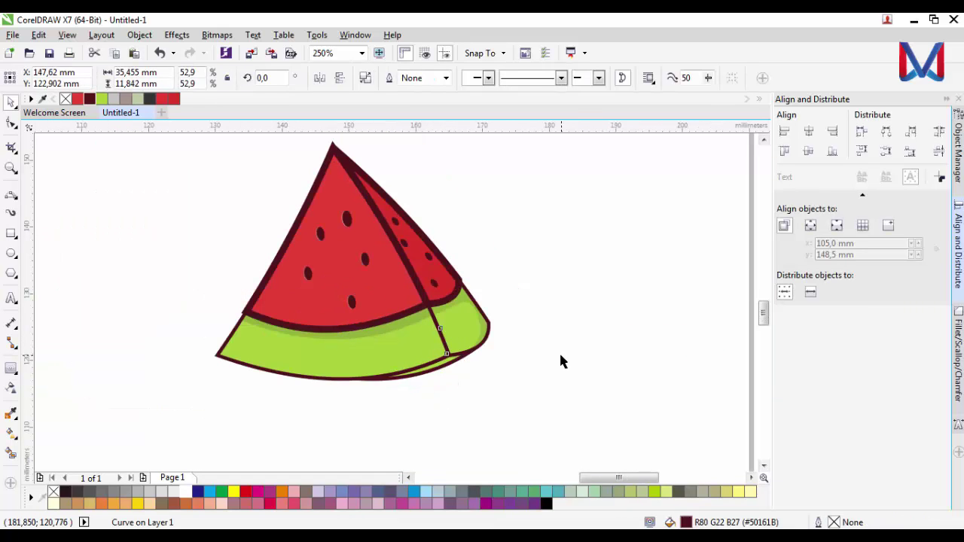
{"action": "left_click", "coordinate": [237, 329]}
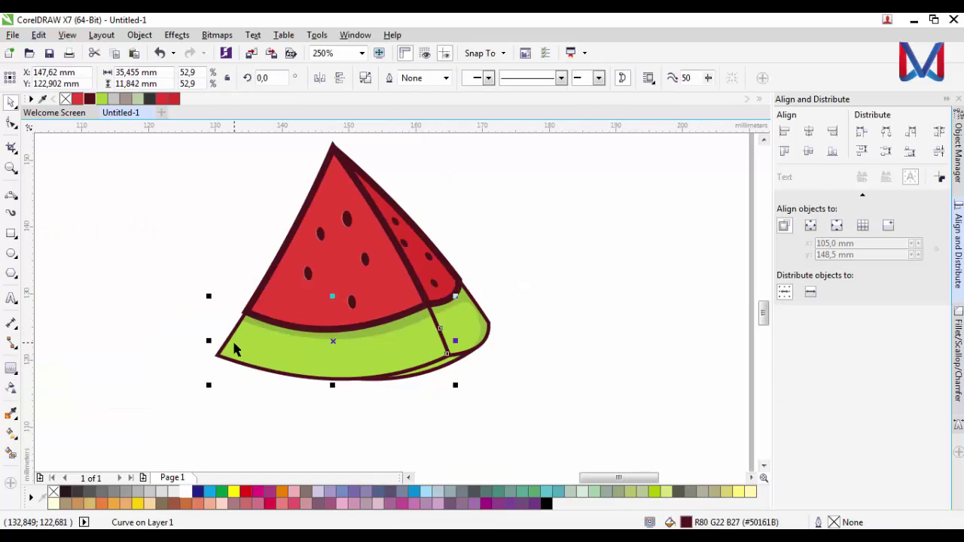
{"action": "scroll", "coordinate": [255, 383], "scroll_direction": "up", "scroll_amount": 2}
{"action": "left_click", "coordinate": [250, 391]}
{"action": "left_click", "coordinate": [260, 326]}
{"action": "scroll", "coordinate": [261, 326], "scroll_direction": "down", "scroll_amount": 1}
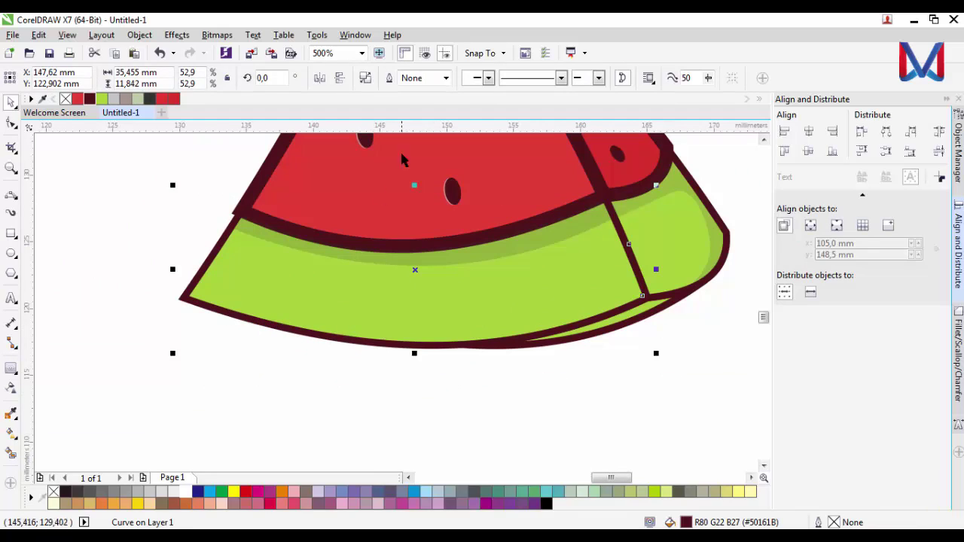
{"action": "left_click", "coordinate": [446, 78]}
{"action": "left_click", "coordinate": [427, 155]}
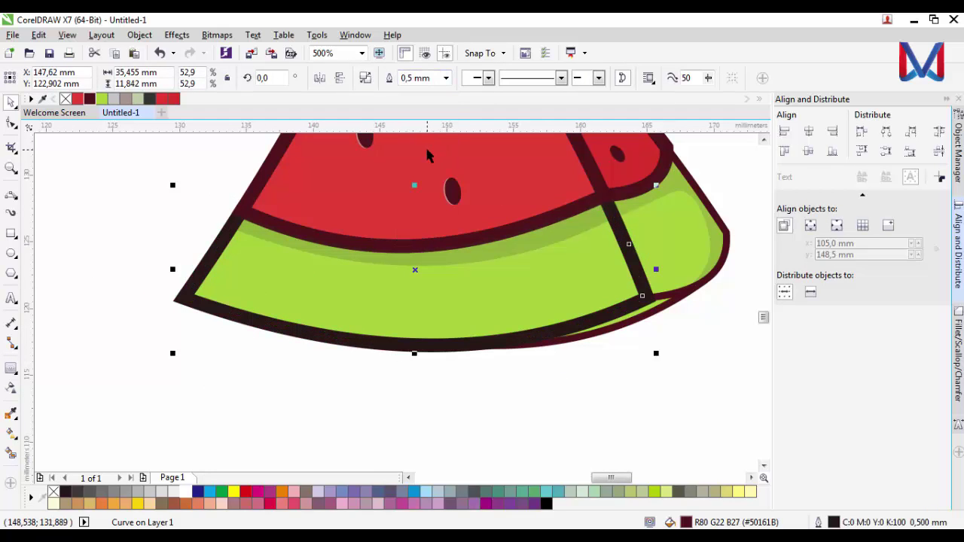
{"action": "right_click", "coordinate": [90, 100]}
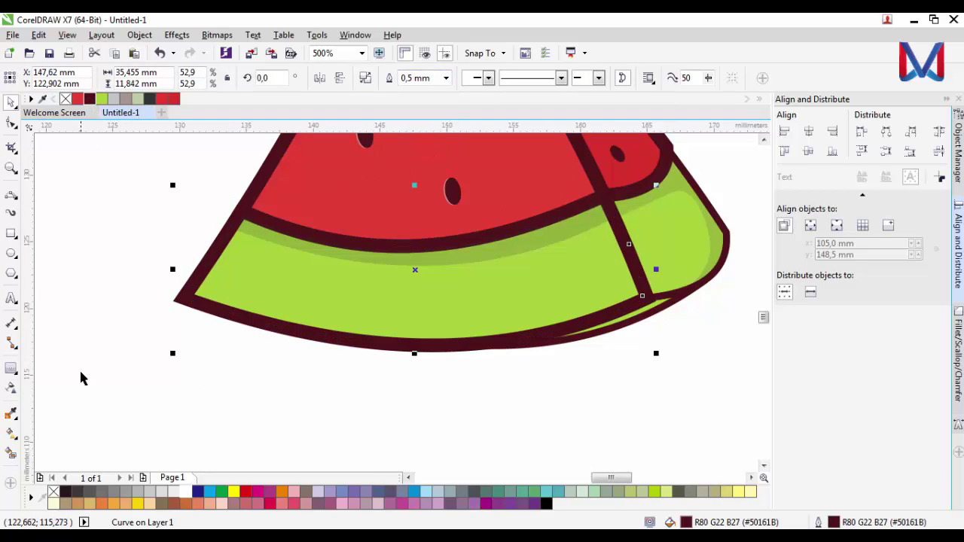
Convert the front rind outline's 0.5 mm stroke into an object and select the resulting shape near the lower rind corner.
{"action": "key", "text": "ctrl+shift+q"}
{"action": "left_click", "coordinate": [580, 394]}
{"action": "scroll", "coordinate": [649, 304], "scroll_direction": "up", "scroll_amount": 3}
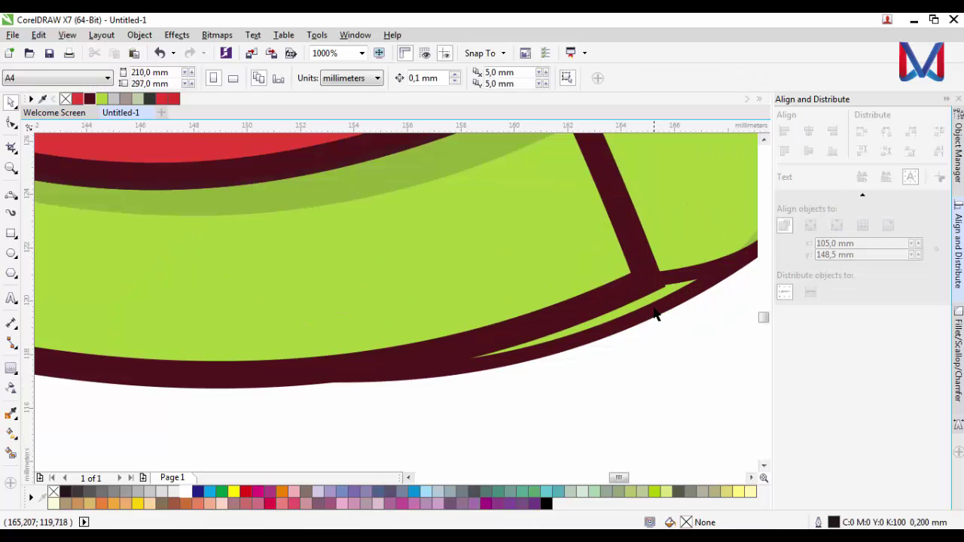
{"action": "left_click", "coordinate": [666, 281]}
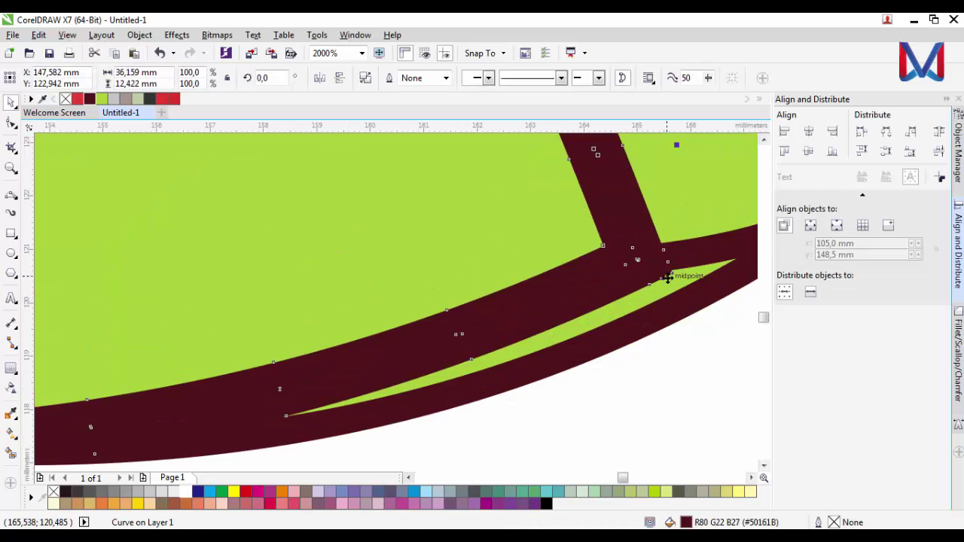
Move the three nodes at the lower end of the front rind outline inward to trim its protruding corner tip.
{"action": "scroll", "coordinate": [673, 273], "scroll_direction": "up", "scroll_amount": 2}
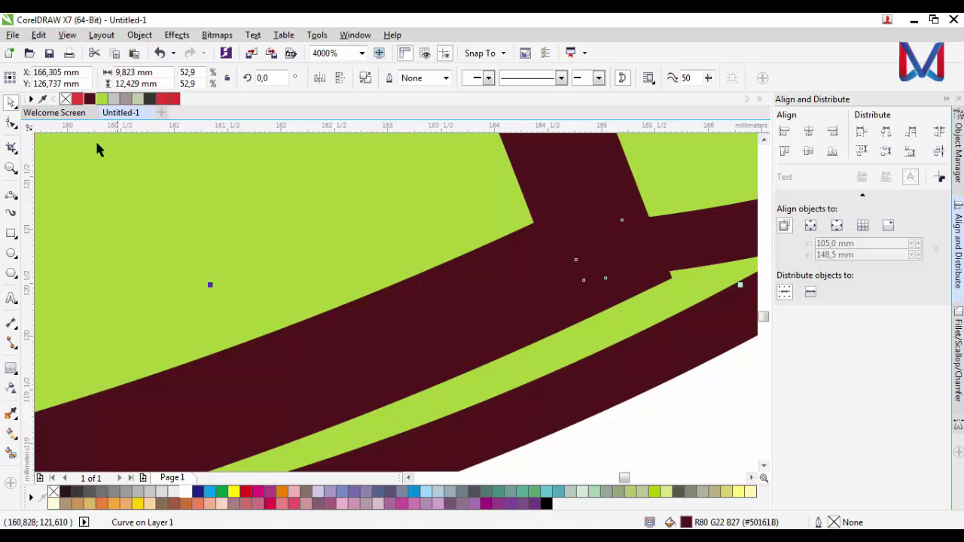
{"action": "left_click", "coordinate": [10, 125]}
{"action": "scroll", "coordinate": [684, 264], "scroll_direction": "up", "scroll_amount": 2}
{"action": "left_click", "coordinate": [660, 304]}
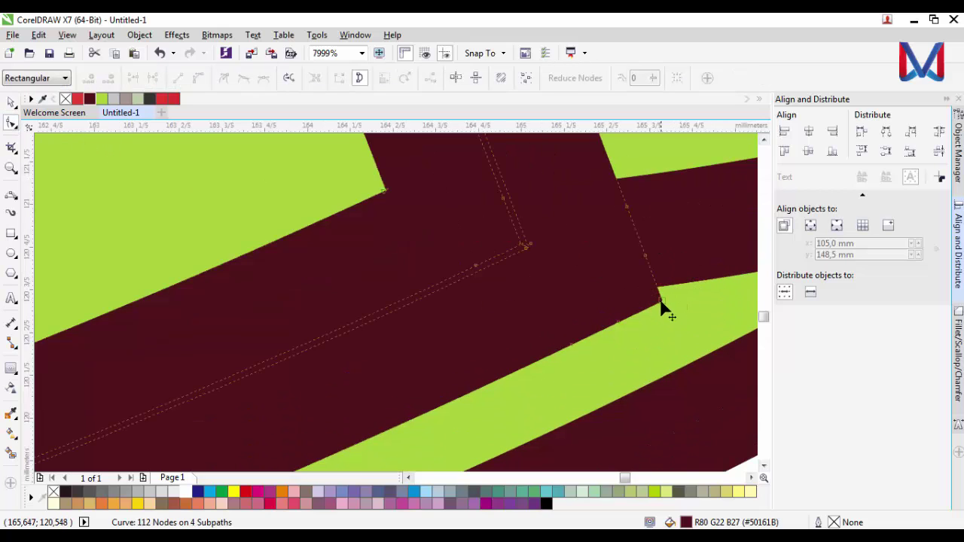
{"action": "left_click_drag", "start_coordinate": [662, 300], "coordinate": [650, 287]}
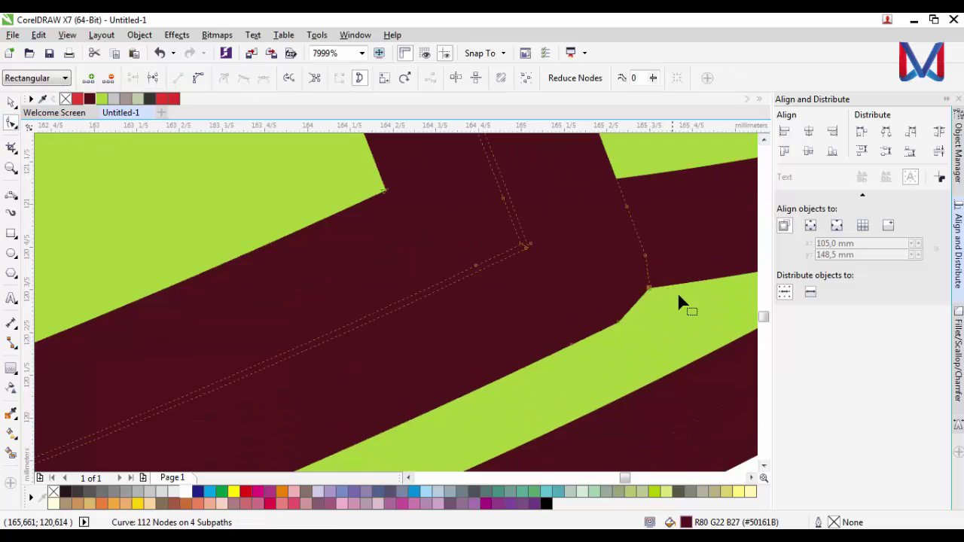
{"action": "left_click_drag", "start_coordinate": [623, 323], "coordinate": [595, 303]}
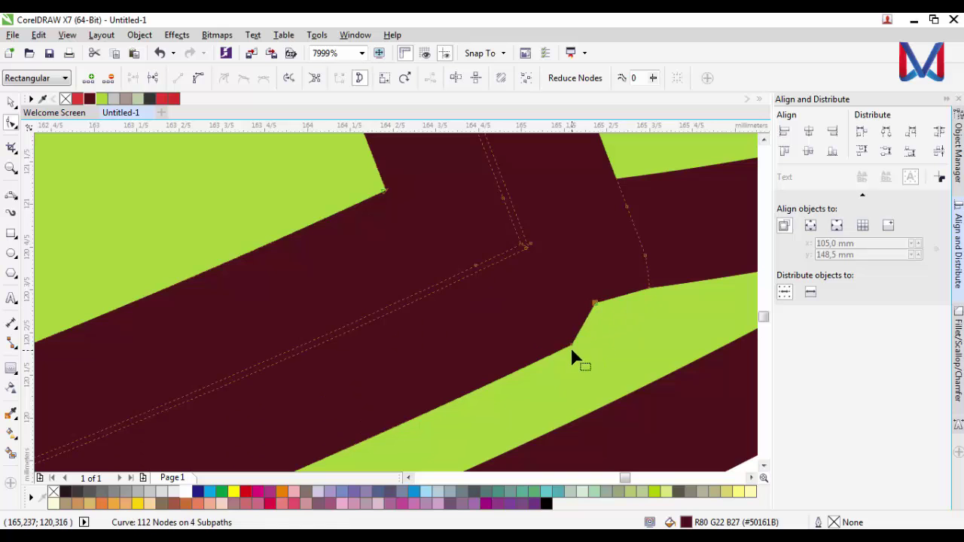
{"action": "left_click_drag", "start_coordinate": [572, 346], "coordinate": [527, 339]}
{"action": "scroll", "coordinate": [584, 320], "scroll_direction": "down", "scroll_amount": 4}
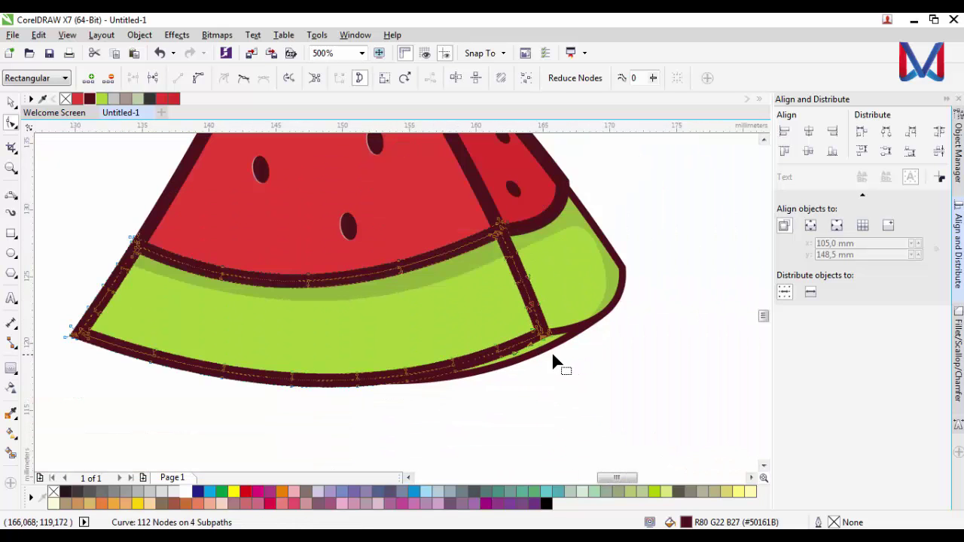
{"action": "scroll", "coordinate": [387, 399], "scroll_direction": "up", "scroll_amount": 3}
{"action": "scroll", "coordinate": [543, 327], "scroll_direction": "down", "scroll_amount": 3}
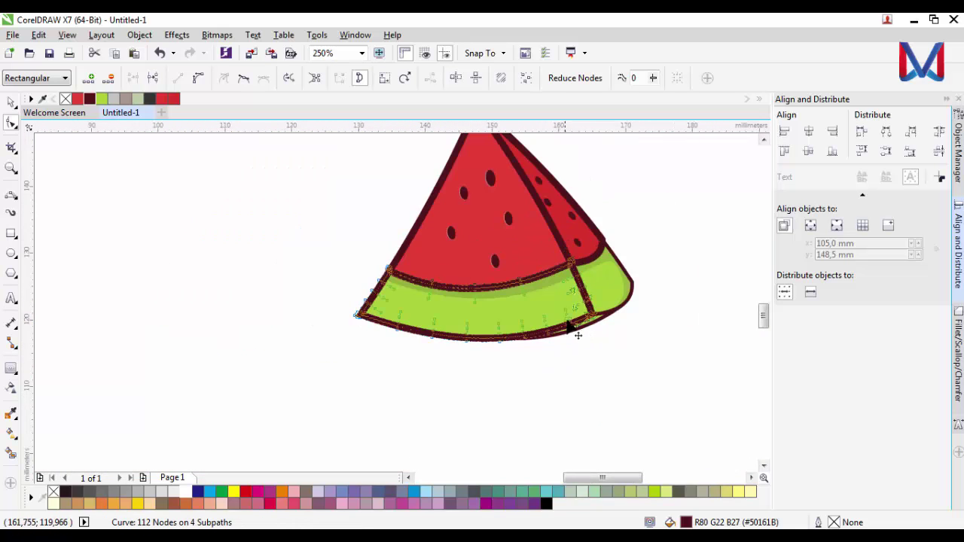
{"action": "left_click", "coordinate": [11, 102]}
{"action": "left_click", "coordinate": [179, 219]}
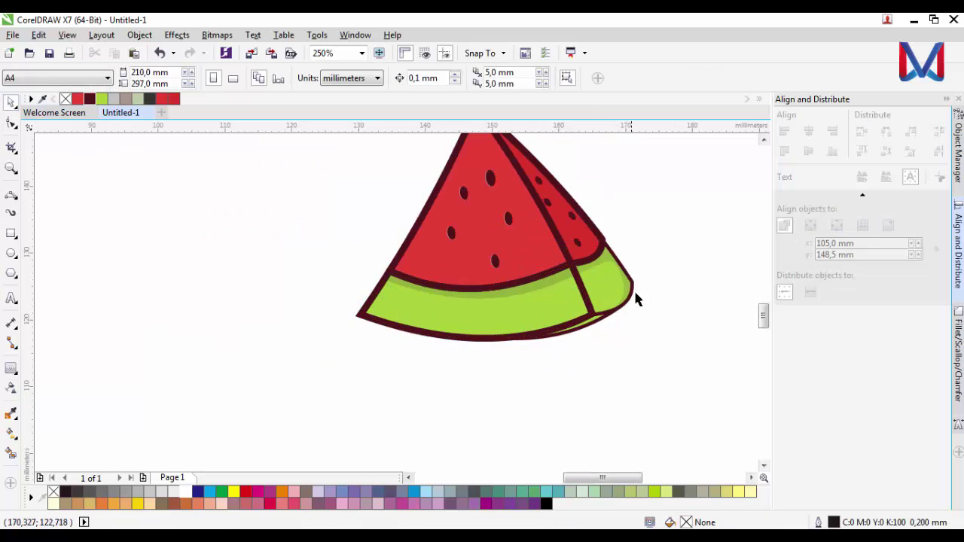
Thicken the maroon side rind outline shape with a 0.5 mm outline in the same maroon (R80 G22 B27).
{"action": "scroll", "coordinate": [636, 299], "scroll_direction": "up", "scroll_amount": 3}
{"action": "left_click", "coordinate": [581, 292]}
{"action": "scroll", "coordinate": [581, 294], "scroll_direction": "down", "scroll_amount": 2}
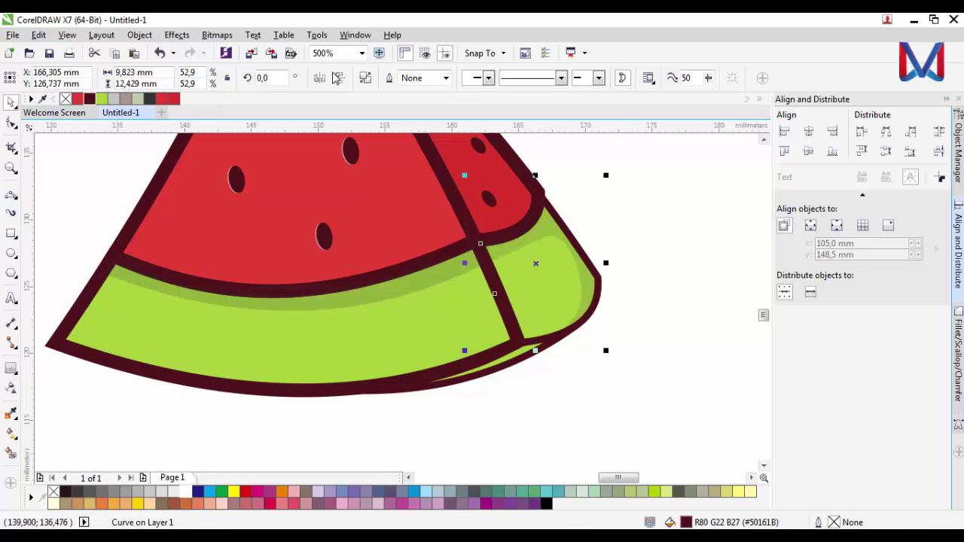
{"action": "left_click", "coordinate": [446, 79]}
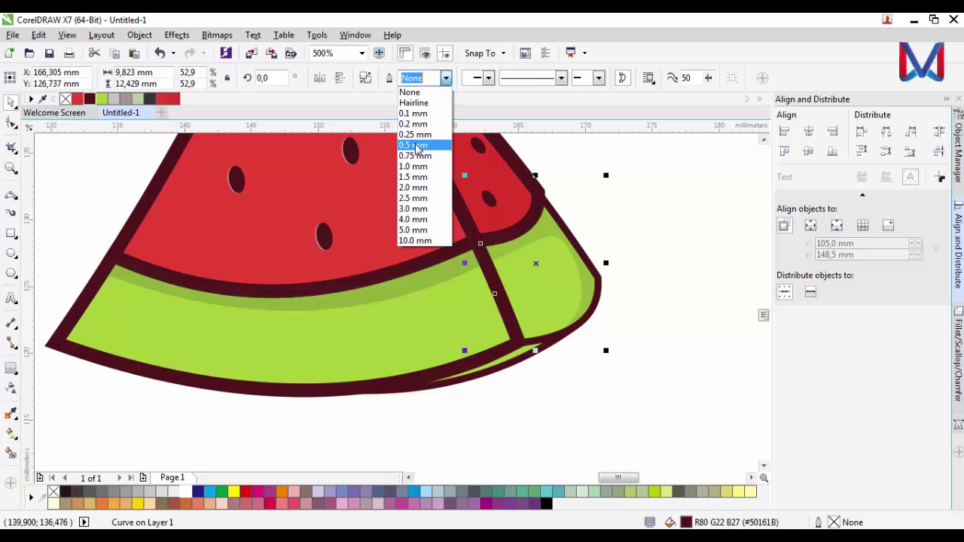
{"action": "left_click", "coordinate": [418, 149]}
{"action": "right_click", "coordinate": [89, 100]}
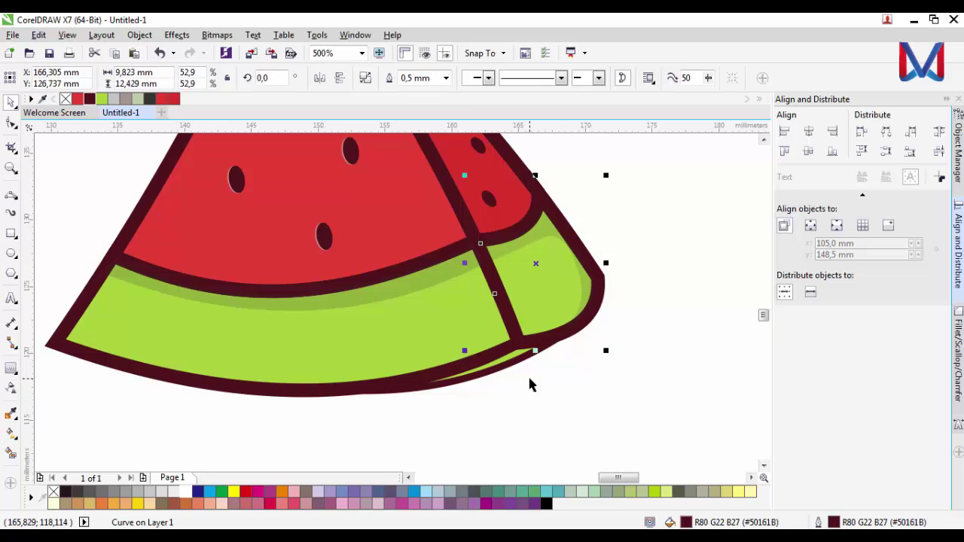
Move the maroon outline under the rind's lower edge about 0.3 mm right and 0.2 mm up.
{"action": "scroll", "coordinate": [530, 385], "scroll_direction": "up", "scroll_amount": 1}
{"action": "left_click", "coordinate": [517, 345]}
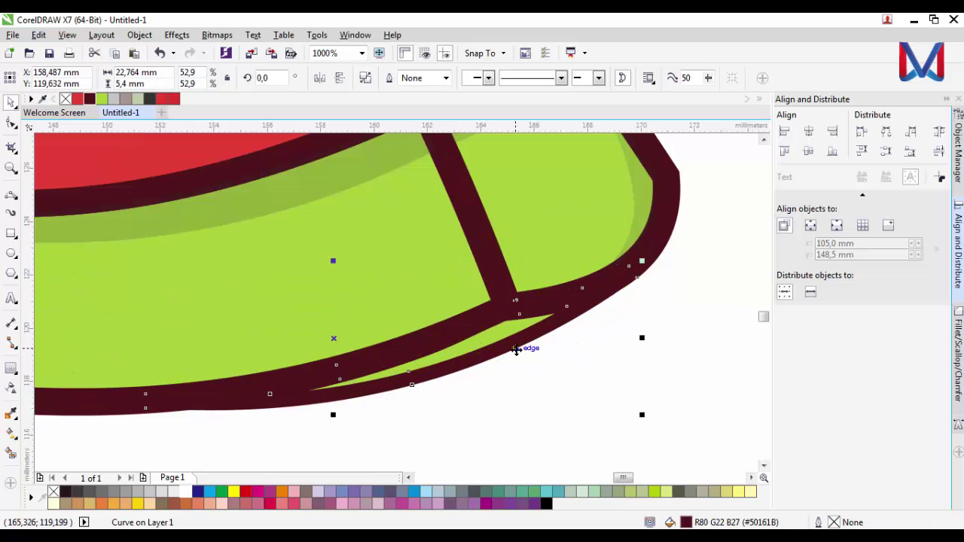
{"action": "mouse_move", "coordinate": [516, 350]}
{"action": "left_mouse_down"}
{"action": "mouse_move", "coordinate": [525, 353]}
{"action": "mouse_move", "coordinate": [525, 343]}
{"action": "left_mouse_up"}
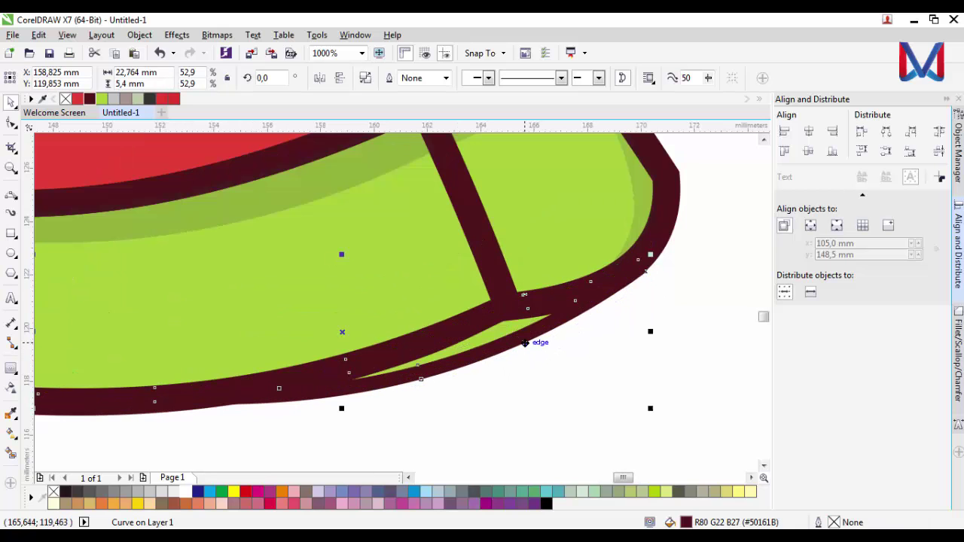
{"action": "scroll", "coordinate": [526, 362], "scroll_direction": "down", "scroll_amount": 2}
{"action": "left_click", "coordinate": [488, 380]}
{"action": "scroll", "coordinate": [488, 381], "scroll_direction": "down", "scroll_amount": 1}
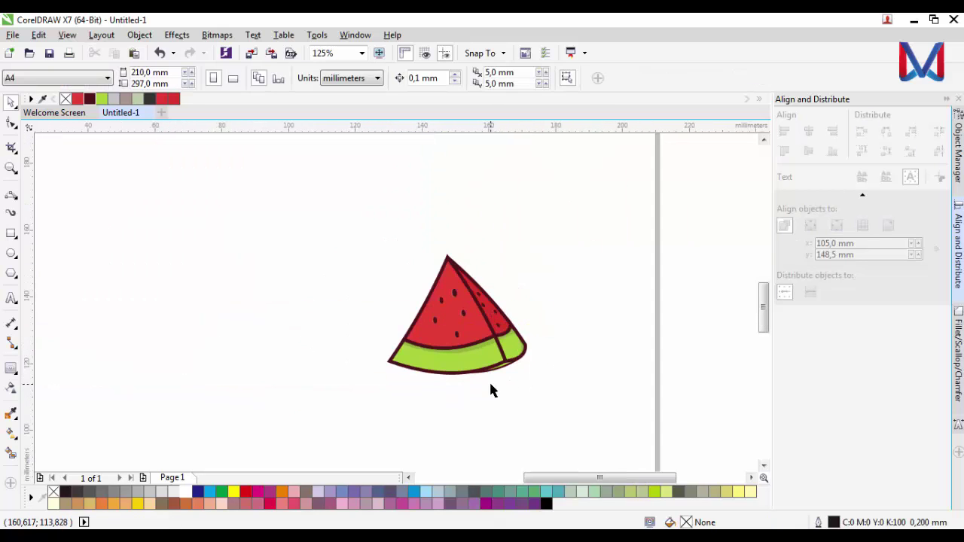
{"action": "scroll", "coordinate": [495, 382], "scroll_direction": "up", "scroll_amount": 1}
{"action": "scroll", "coordinate": [495, 382], "scroll_direction": "down", "scroll_amount": 1}
{"action": "left_click_drag", "start_coordinate": [540, 402], "coordinate": [323, 217]}
{"action": "left_click", "coordinate": [530, 351]}
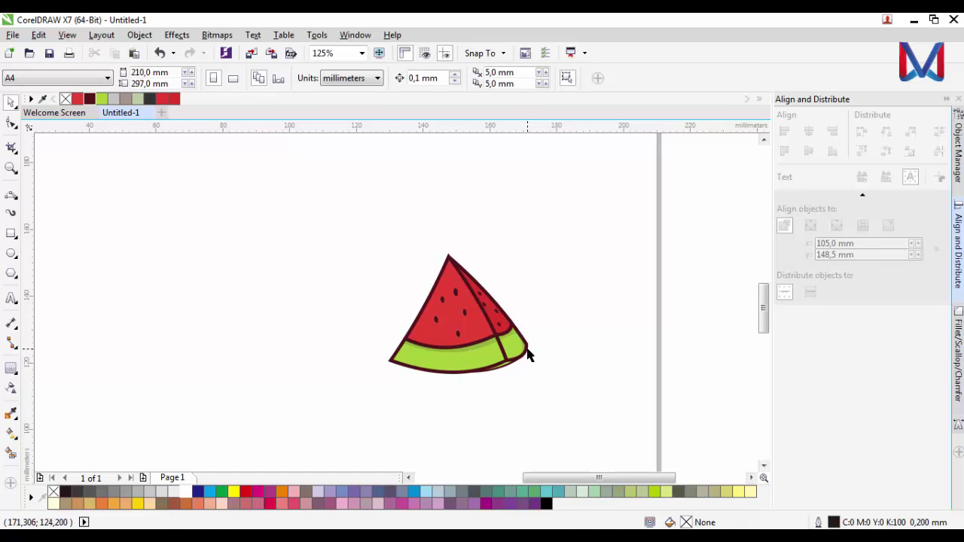
{"action": "left_click", "coordinate": [527, 349]}
{"action": "scroll", "coordinate": [535, 351], "scroll_direction": "up", "scroll_amount": 2}
{"action": "key", "text": "Tab"}
{"action": "left_click", "coordinate": [570, 355]}
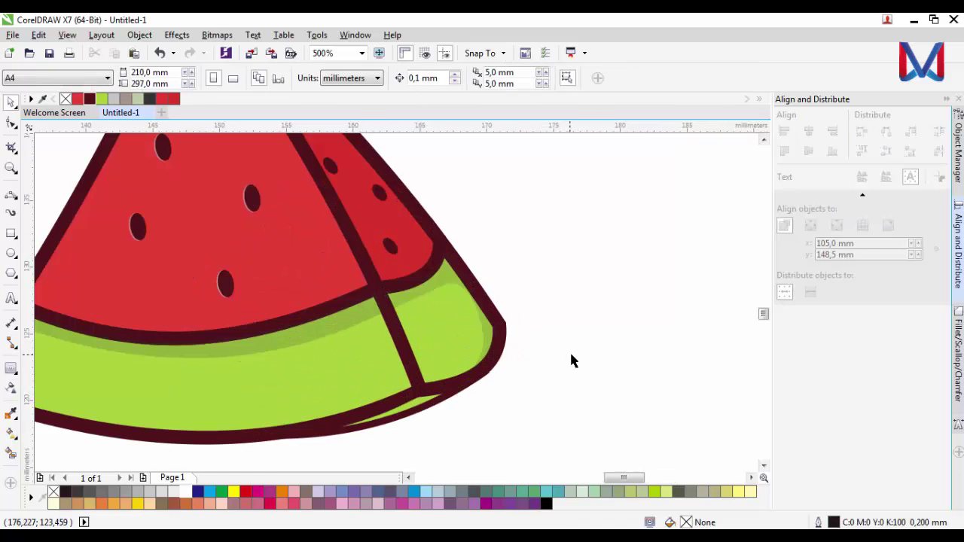
Select the entire watermelon slice and scale it down proportionally about its centre to about 22 mm wide.
{"action": "scroll", "coordinate": [570, 361], "scroll_direction": "down", "scroll_amount": 2}
{"action": "left_click_drag", "start_coordinate": [650, 424], "coordinate": [366, 248]}
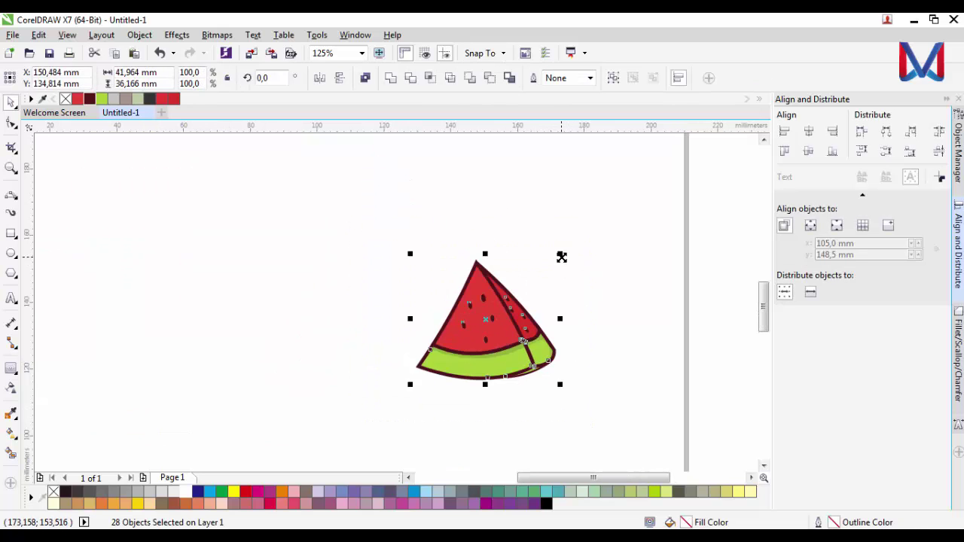
{"action": "left_click_drag", "start_coordinate": [561, 257], "coordinate": [536, 283]}
{"action": "left_click", "coordinate": [479, 399]}
{"action": "scroll", "coordinate": [479, 399], "scroll_direction": "up", "scroll_amount": 1}
{"action": "left_click_drag", "start_coordinate": [486, 381], "coordinate": [323, 402]}
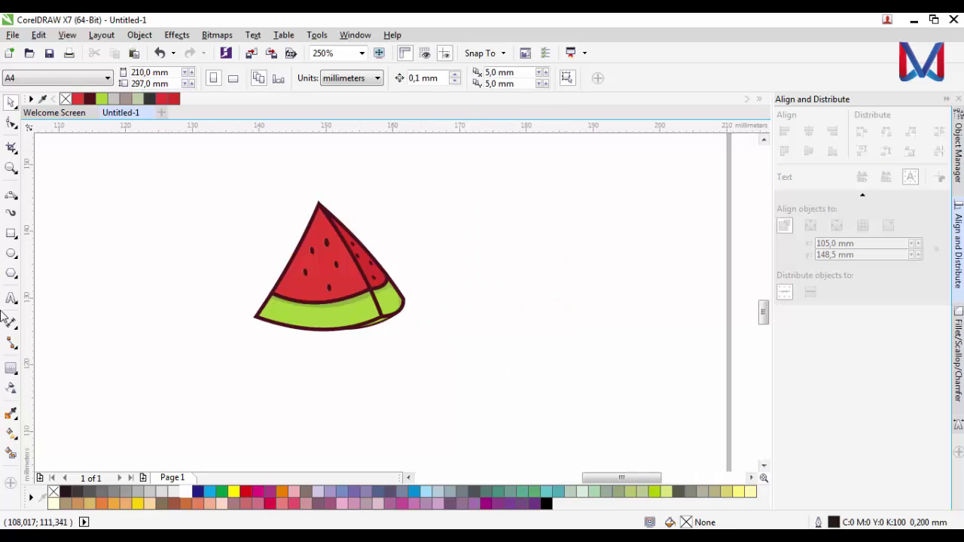
Draw a flat ellipse about 29.2 × 3.4 mm across the slice's base, filled with R170 G150 B140 and without an outline.
{"action": "left_click", "coordinate": [11, 252]}
{"action": "left_click_drag", "start_coordinate": [227, 309], "coordinate": [433, 343]}
{"action": "left_click", "coordinate": [125, 99]}
{"action": "right_click", "coordinate": [66, 98]}
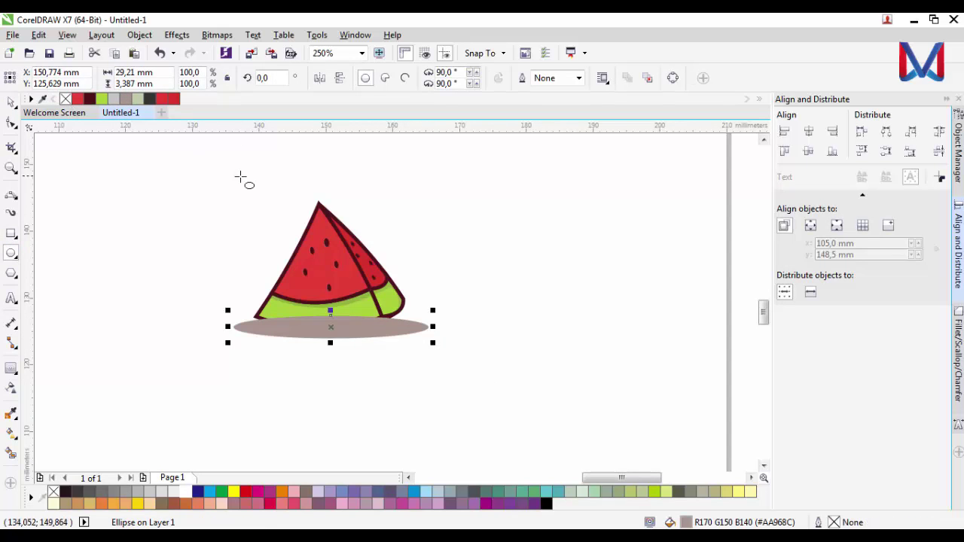
Send the greyish-brown ellipse behind the watermelon slice to form a ground shadow.
{"action": "key", "text": "shift+Page_Down"}
{"action": "scroll", "coordinate": [388, 344], "scroll_direction": "up", "scroll_amount": 2}
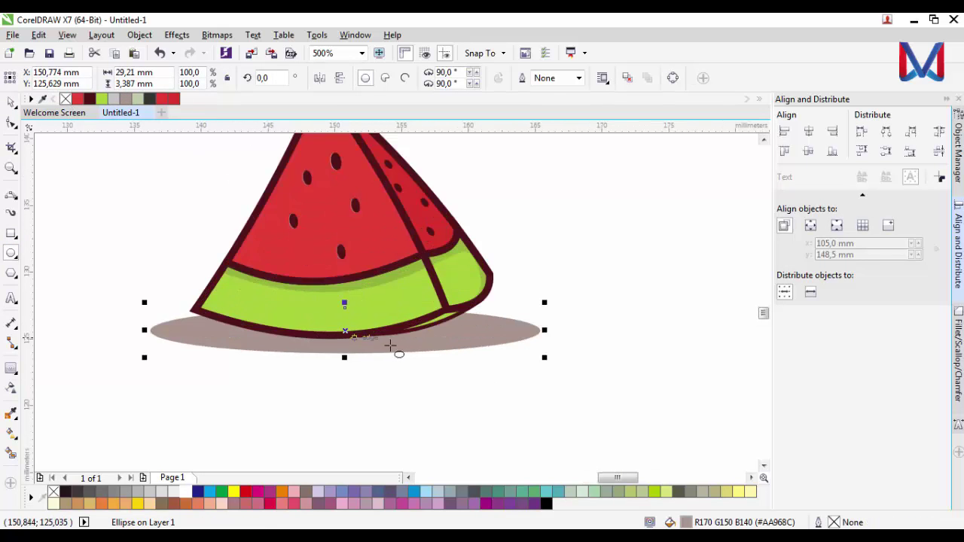
{"action": "left_click", "coordinate": [10, 101]}
{"action": "key", "text": "Escape"}
{"action": "scroll", "coordinate": [354, 345], "scroll_direction": "down", "scroll_amount": 1}
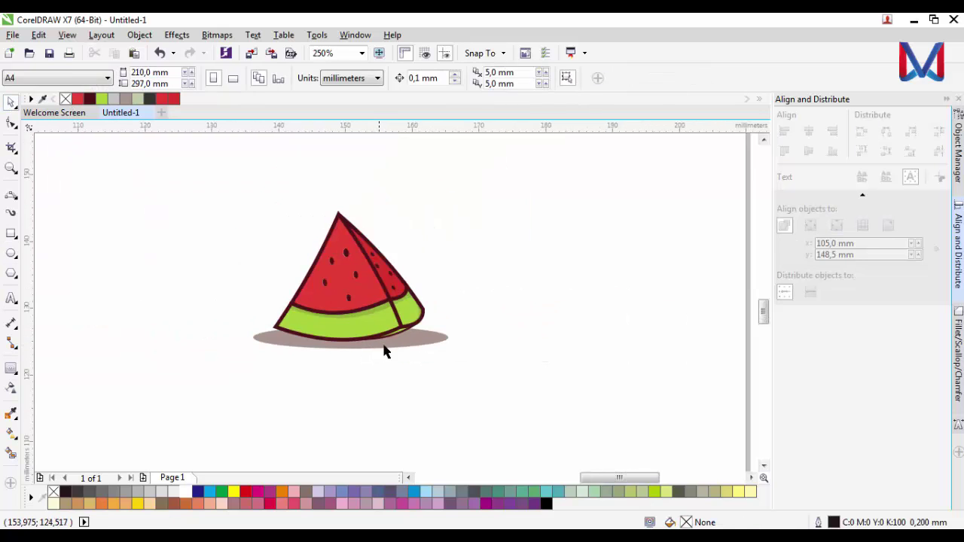
Scale the shadow ellipse down proportionally about its centre to about 20.6 × 2.4 mm.
{"action": "scroll", "coordinate": [385, 350], "scroll_direction": "up", "scroll_amount": 1}
{"action": "left_click", "coordinate": [472, 342]}
{"action": "left_click_drag", "start_coordinate": [516, 302], "coordinate": [457, 310]}
{"action": "left_click", "coordinate": [430, 403]}
{"action": "scroll", "coordinate": [430, 403], "scroll_direction": "down", "scroll_amount": 2}
Apply a light uniform transparency to the shadow ellipse beneath the slice and deselect it.
{"action": "scroll", "coordinate": [415, 406], "scroll_direction": "up", "scroll_amount": 5}
{"action": "left_click", "coordinate": [405, 366]}
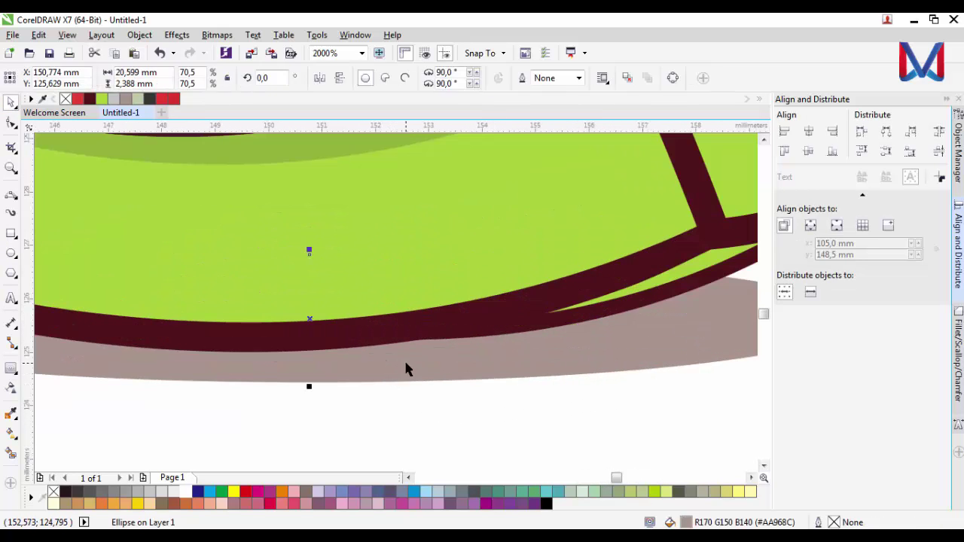
{"action": "scroll", "coordinate": [404, 366], "scroll_direction": "down", "scroll_amount": 4}
{"action": "left_click", "coordinate": [12, 388]}
{"action": "left_click", "coordinate": [355, 392]}
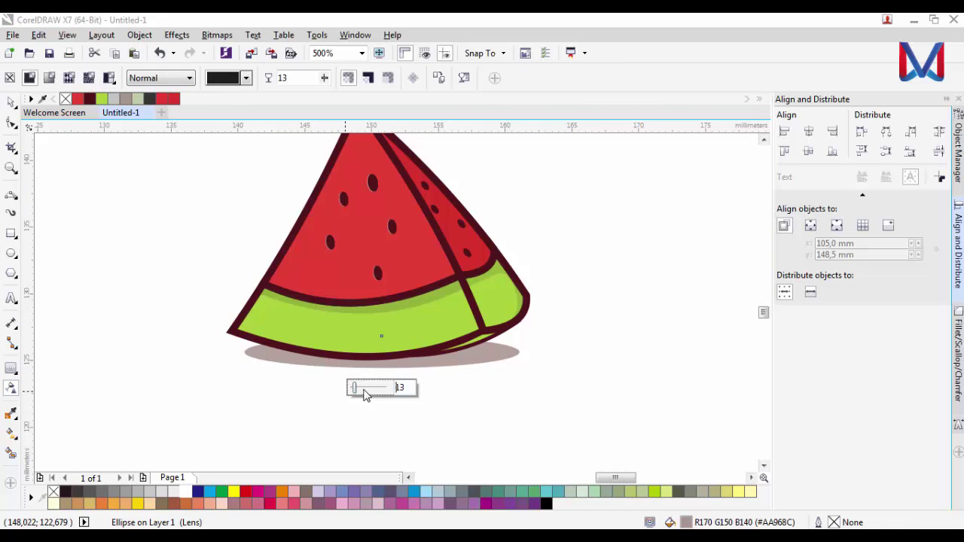
{"action": "left_click", "coordinate": [9, 103]}
{"action": "left_click", "coordinate": [433, 440]}
{"action": "scroll", "coordinate": [433, 440], "scroll_direction": "down", "scroll_amount": 4}
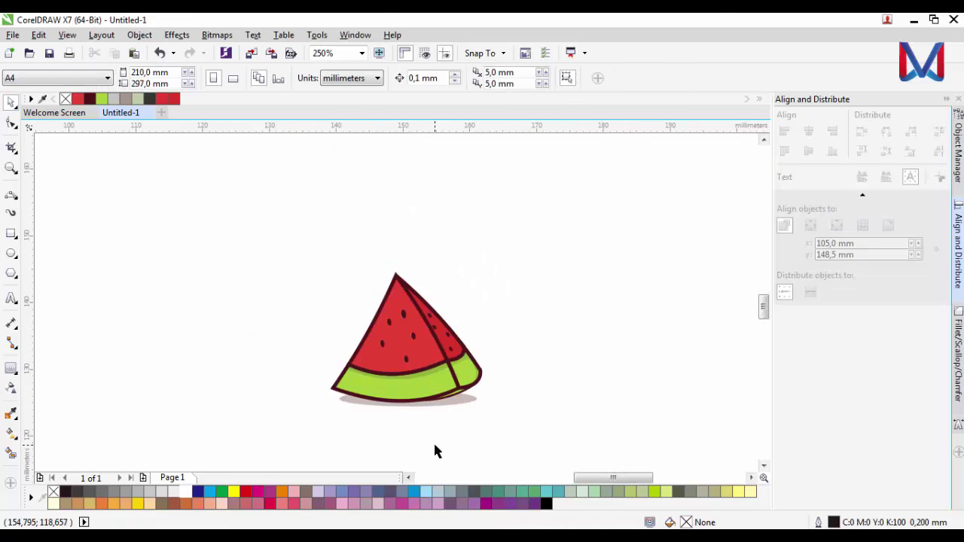